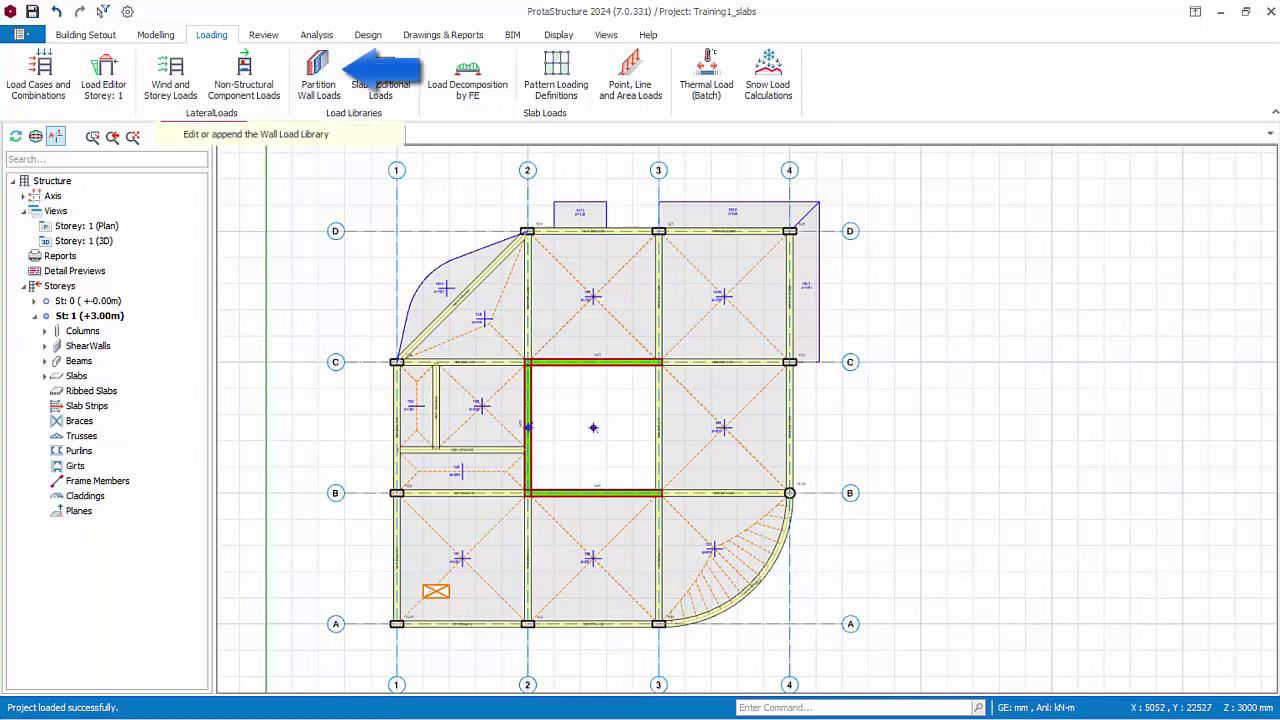
Open Partition Wall Loads and check the 100 Brick Wall - Malaysia layer material, keeping Brick
left_click(318, 72)
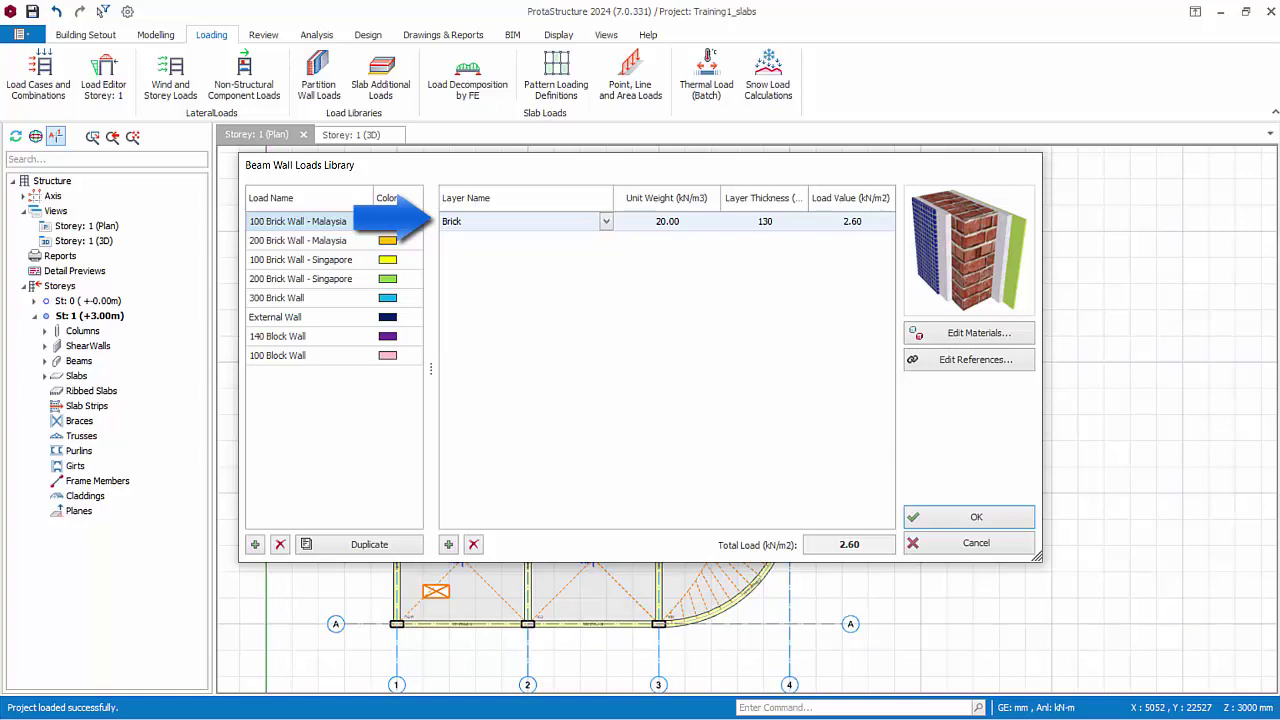
left_click(605, 221)
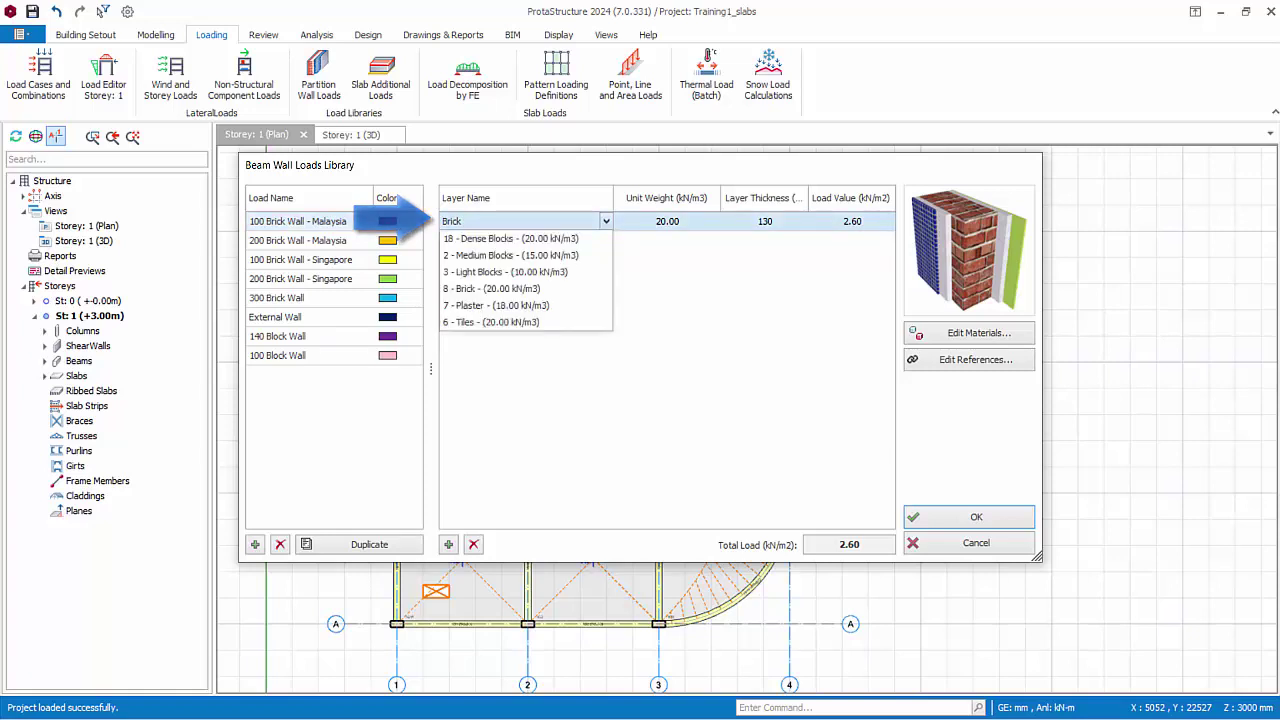
key("Escape")
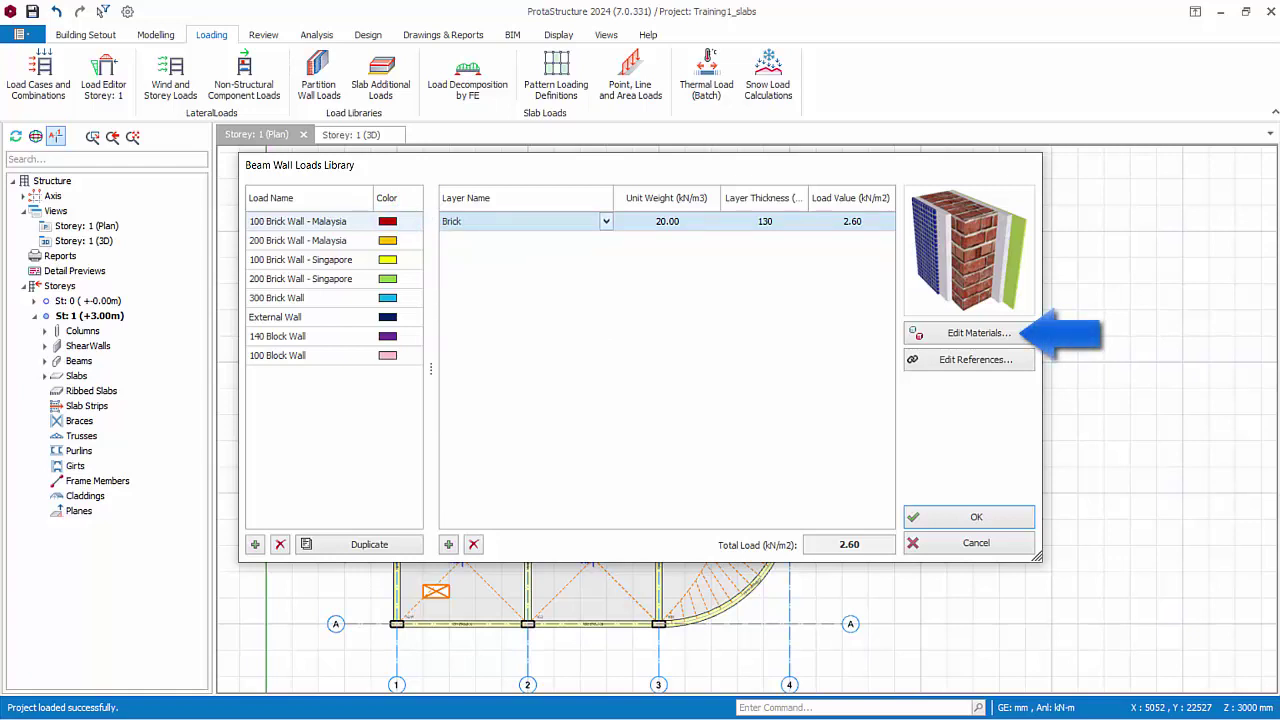
In Edit Materials, add a new row named Glass with unit weight 80 and close the library
left_click(976, 333)
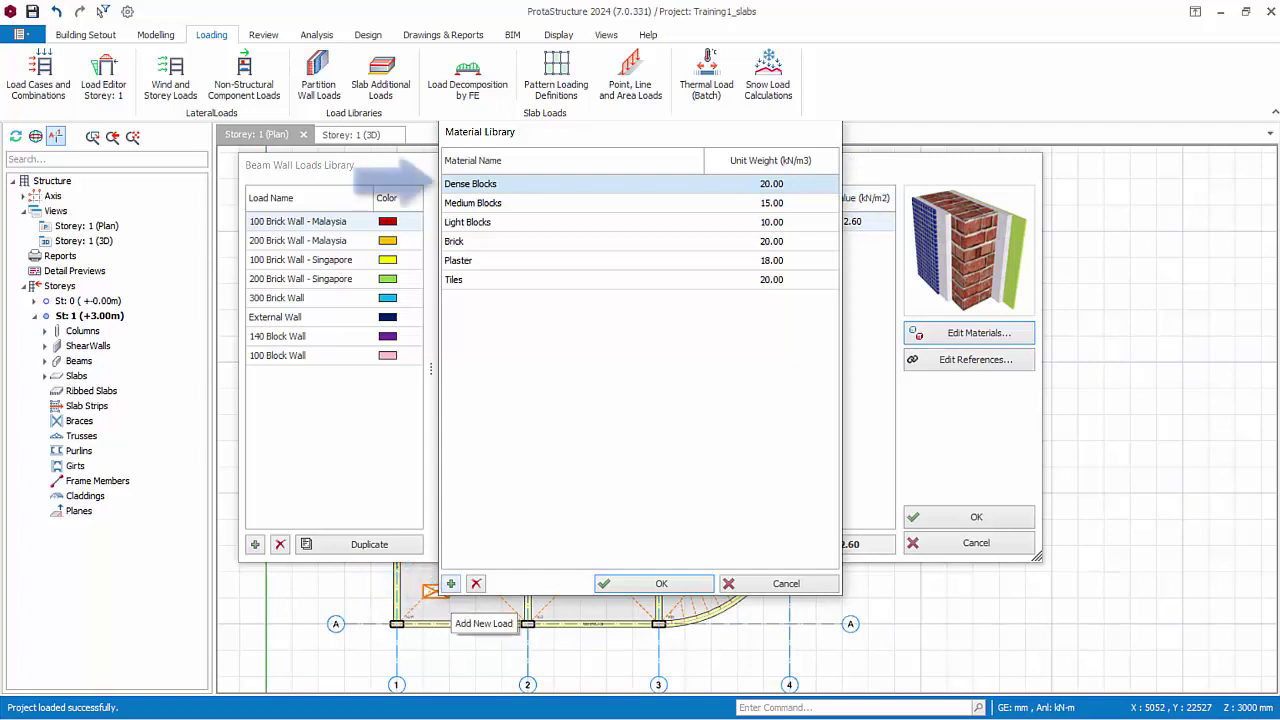
left_click(451, 583)
left_click(485, 183)
left_click(485, 183)
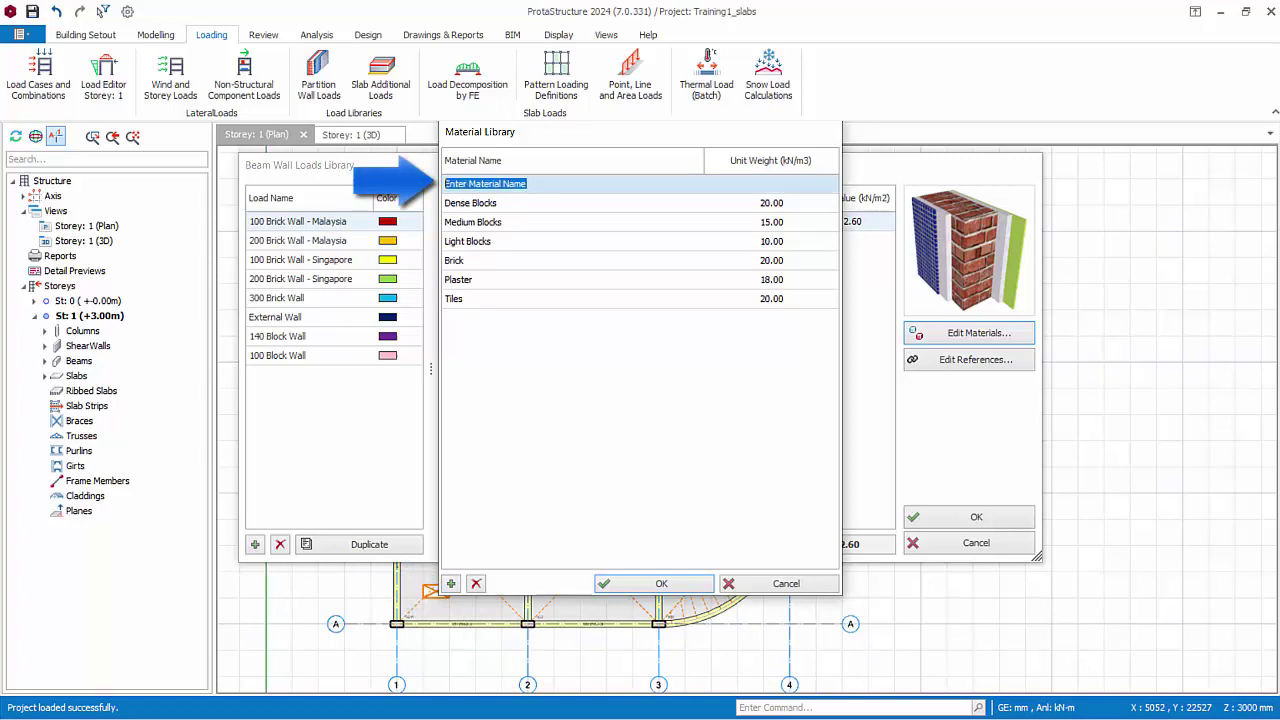
type("Glass")
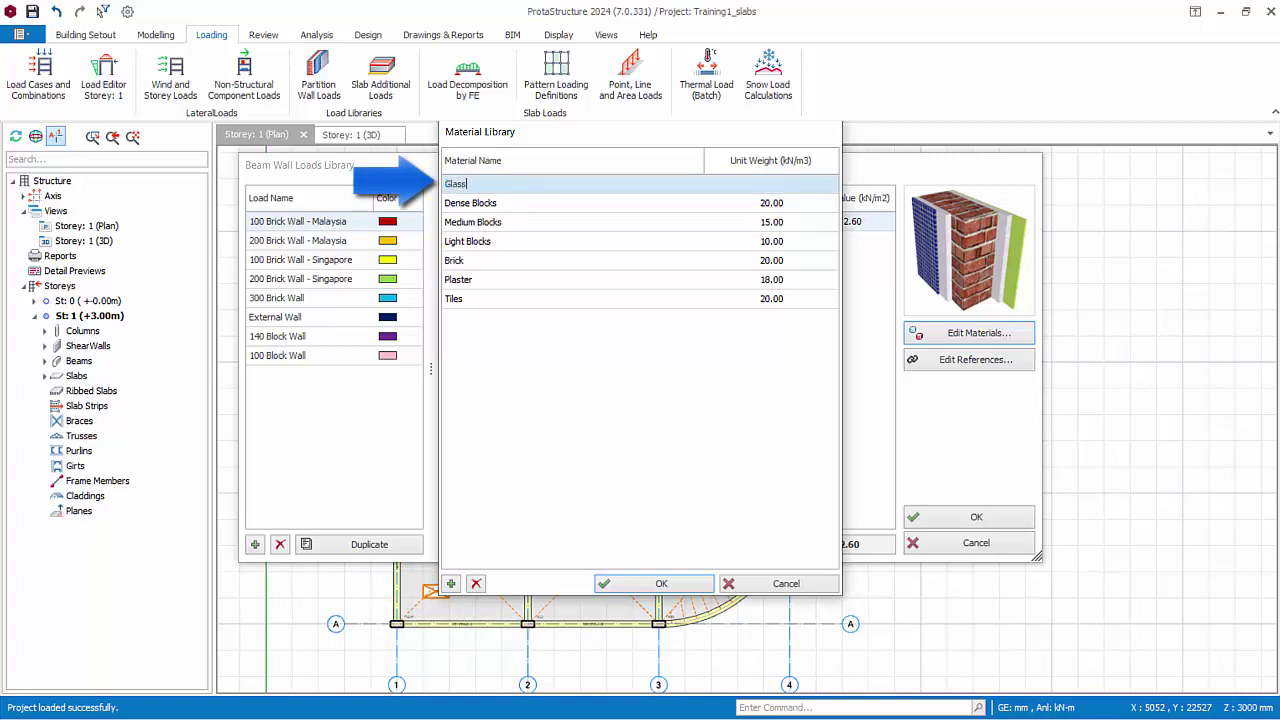
key("Tab")
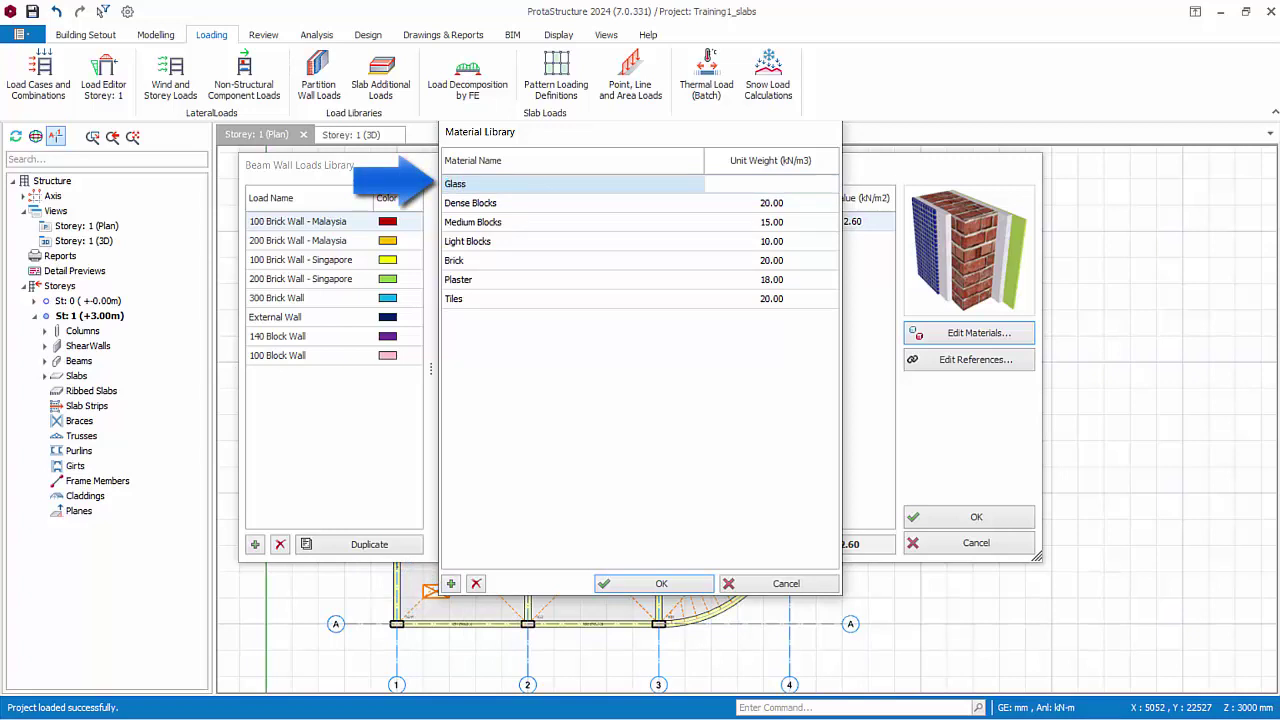
type("80")
key("Return")
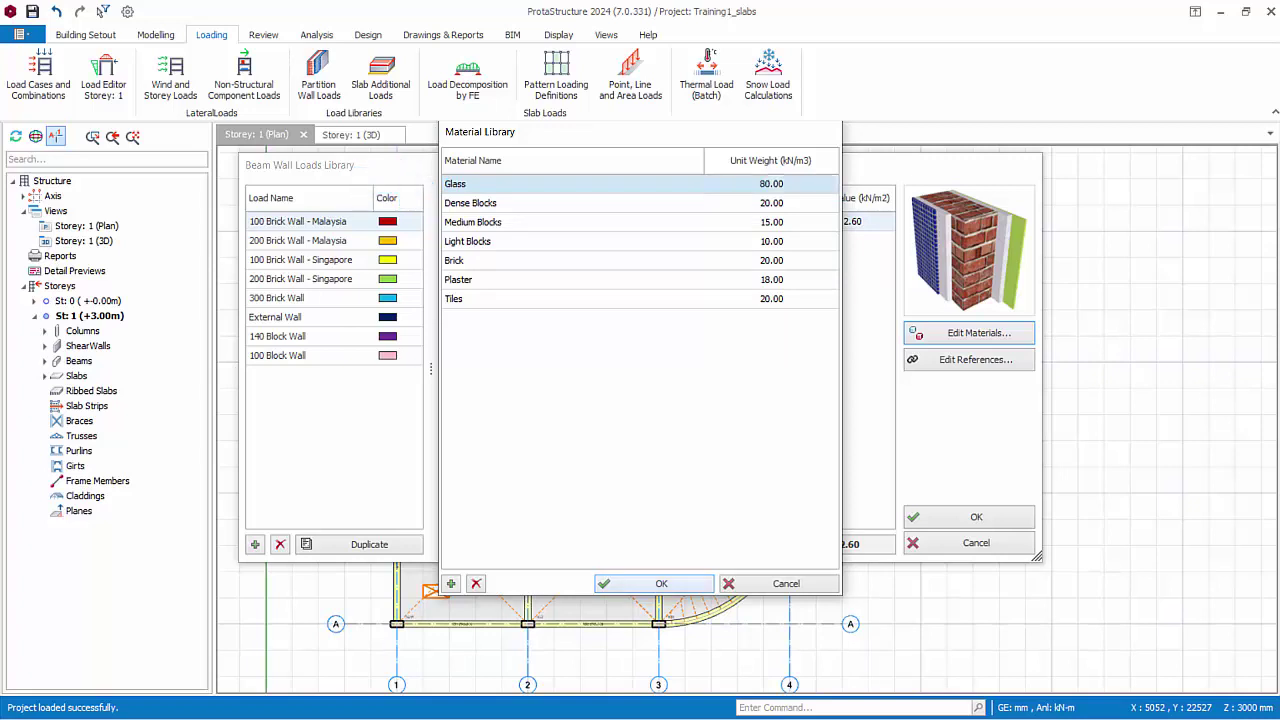
key("Return")
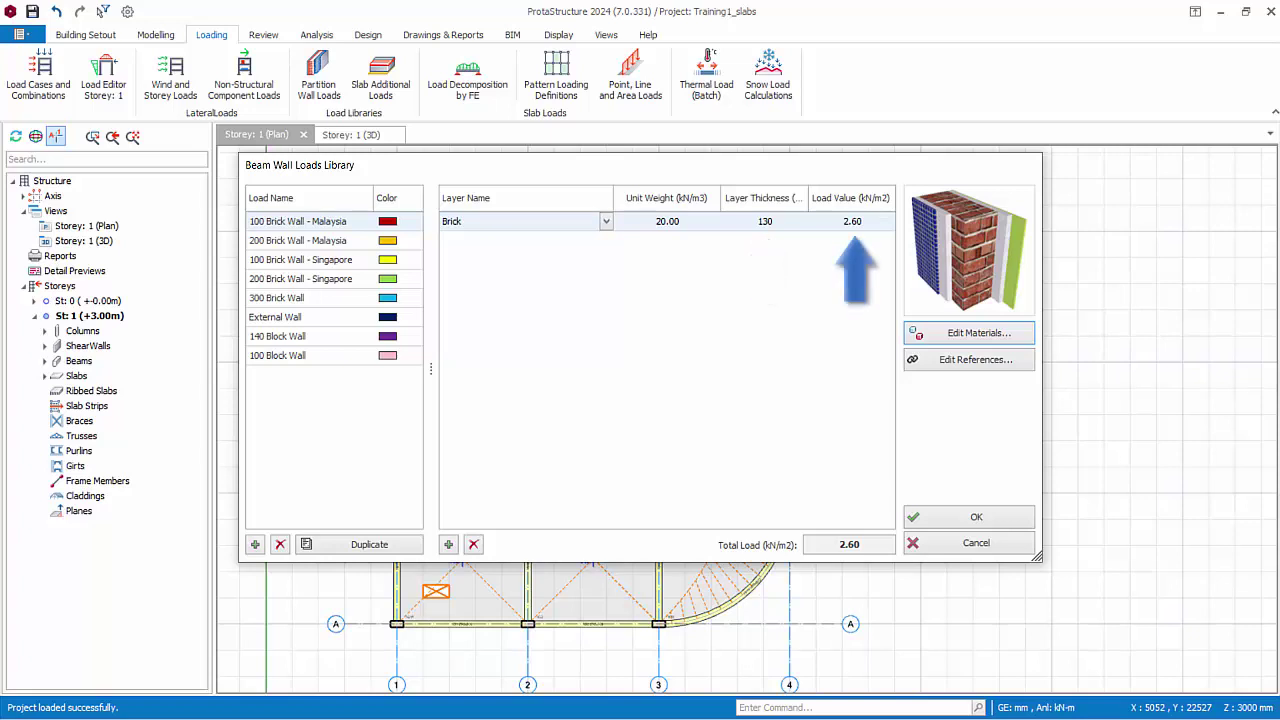
Add a new wall load to the library and name it '30mm Glass'
left_click(765, 221)
key("ctrl+a")
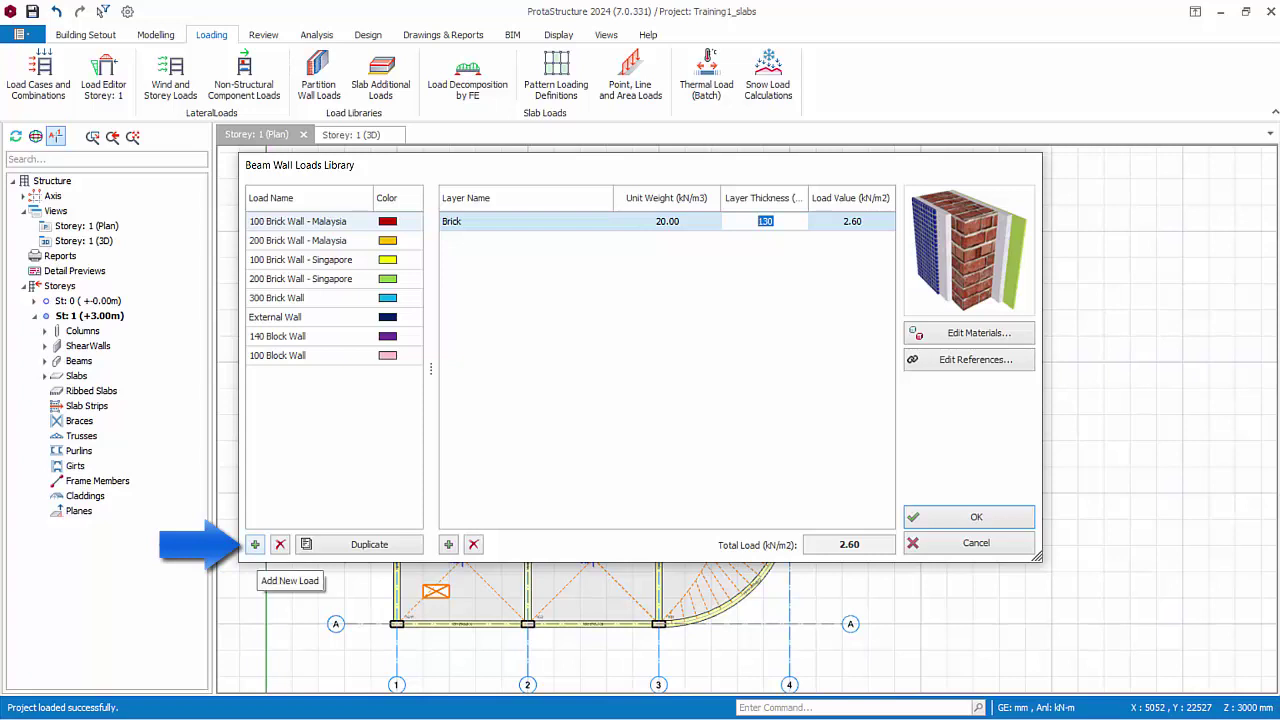
left_click(255, 544)
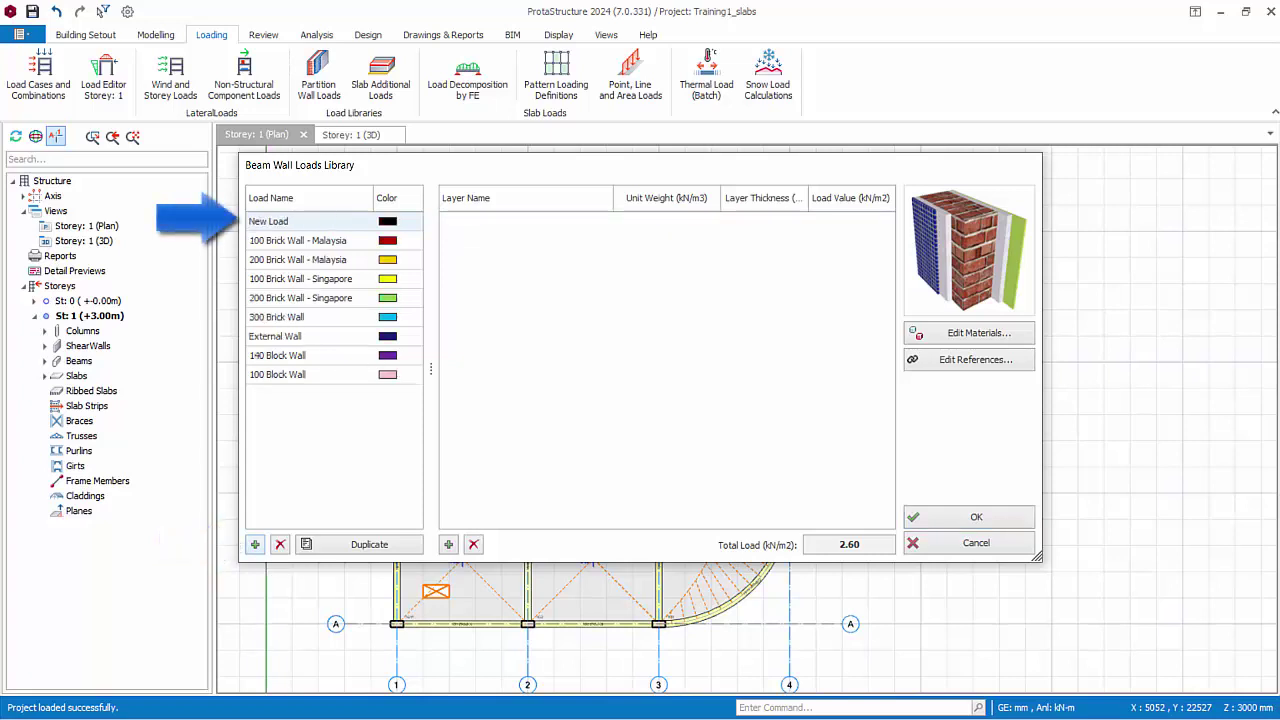
left_click(268, 221)
left_click(268, 221)
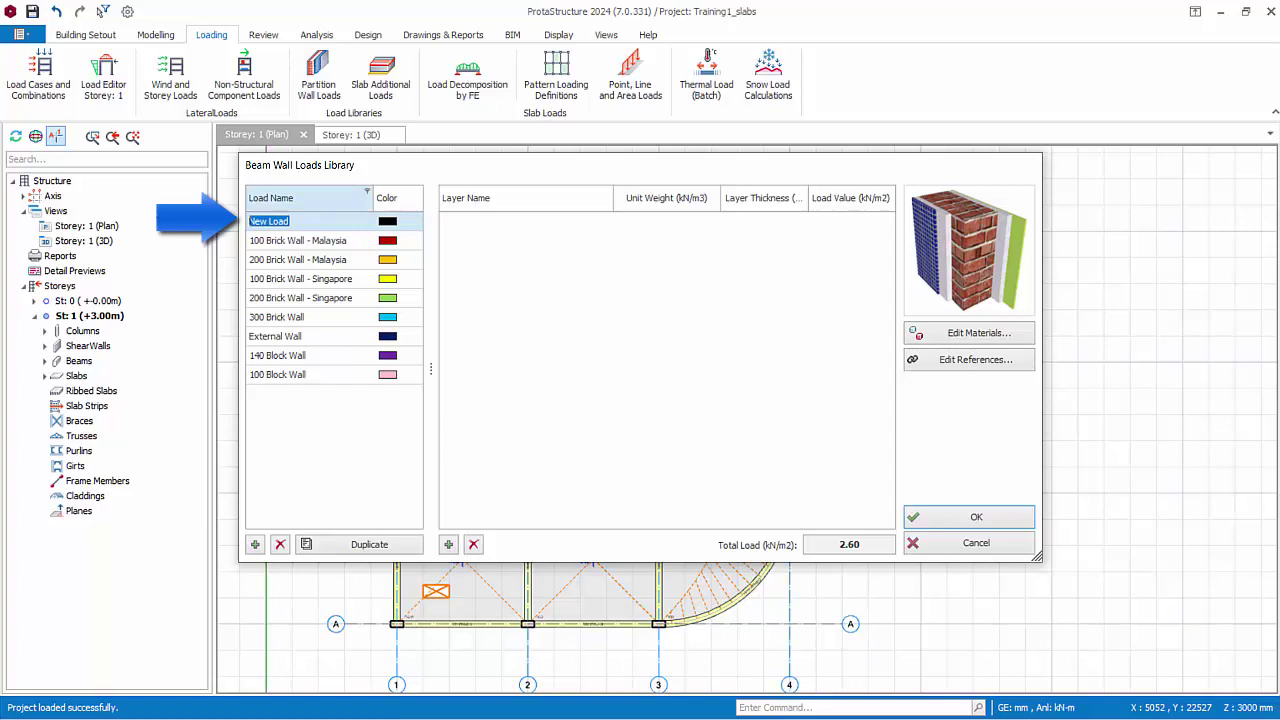
type("30mm ")
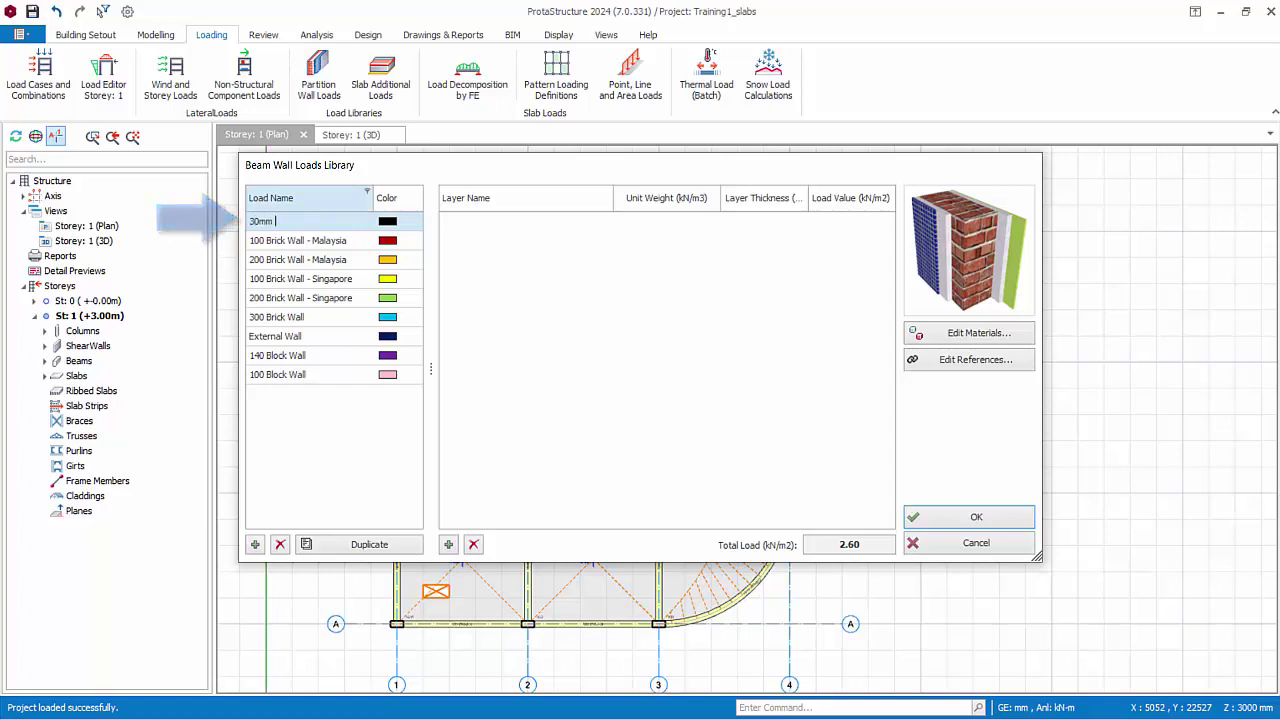
type("Glass")
key("Return")
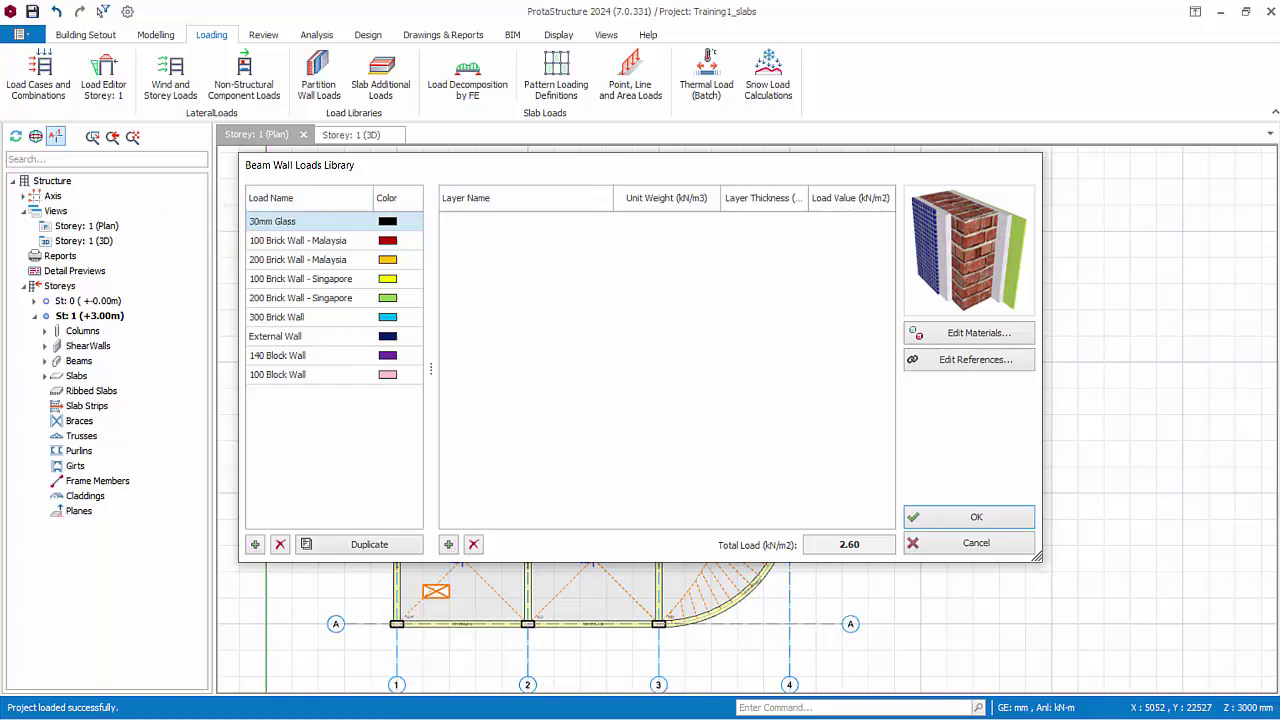
Set the 30mm Glass load colour to RosyBrown
left_click(388, 221)
left_click(416, 221)
scroll(480, 347, "down", 3)
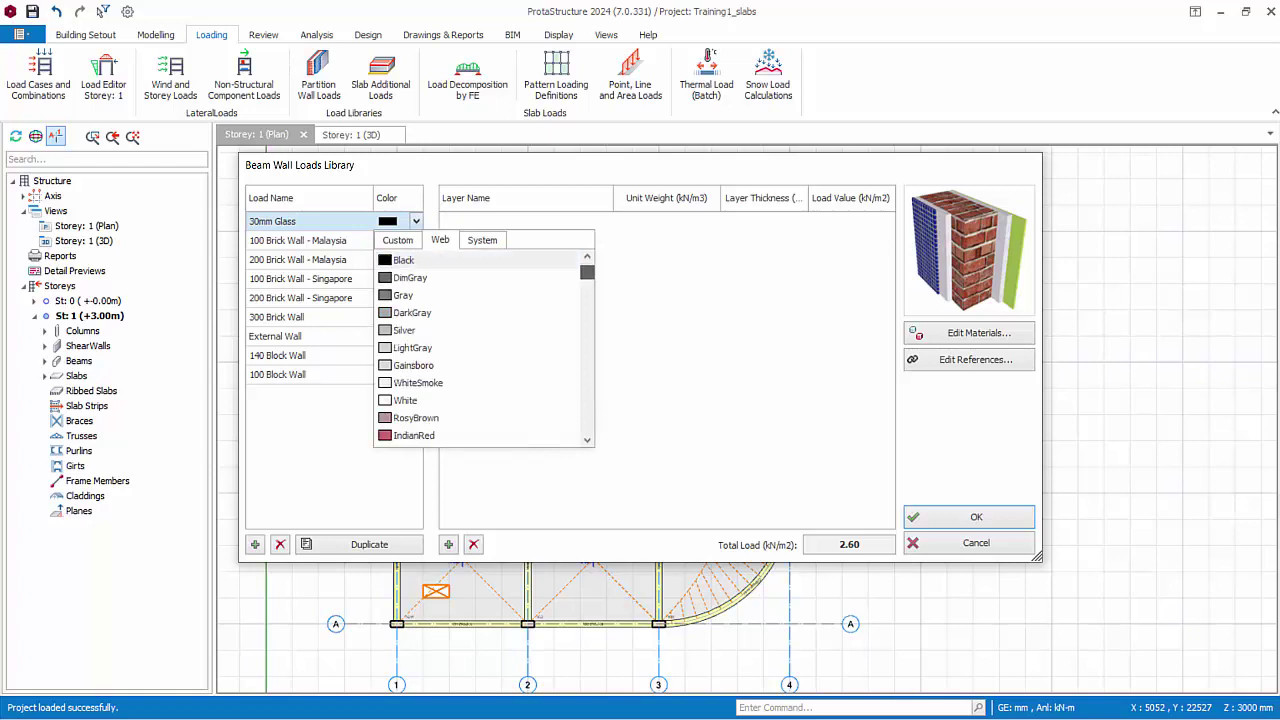
key("Return")
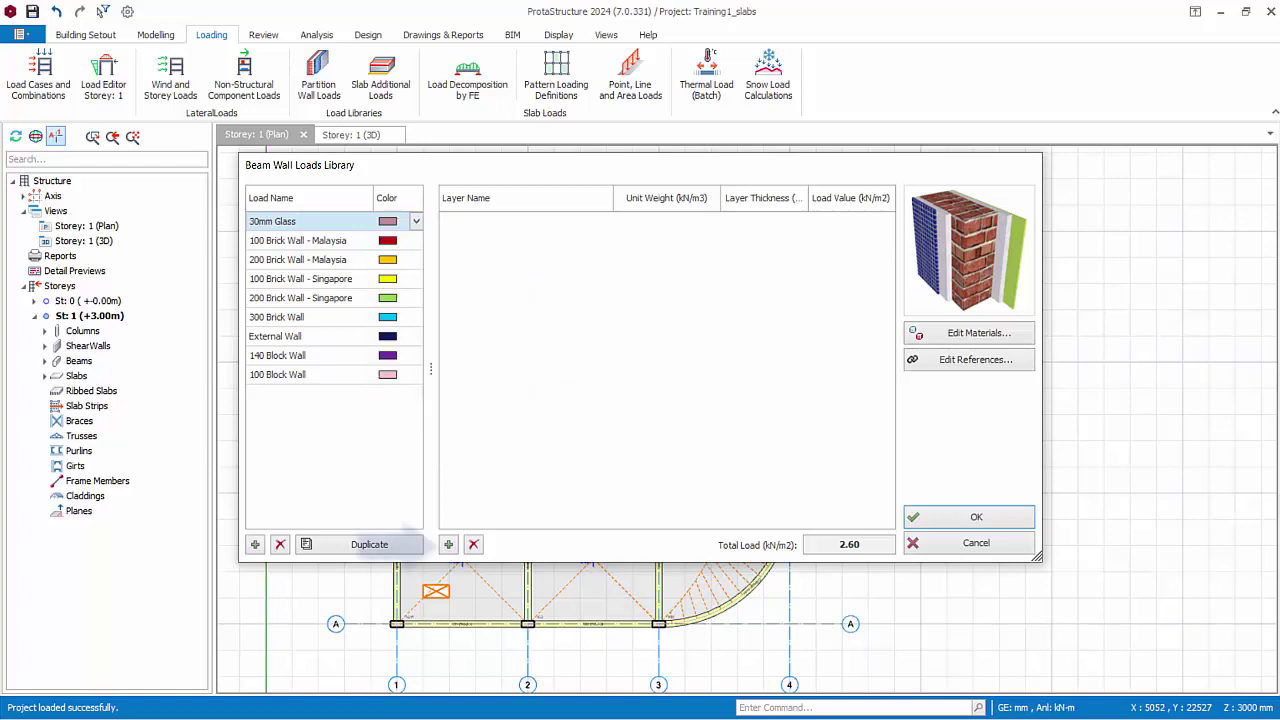
Give 30mm Glass one Glass layer 30 mm thick
left_click(448, 544)
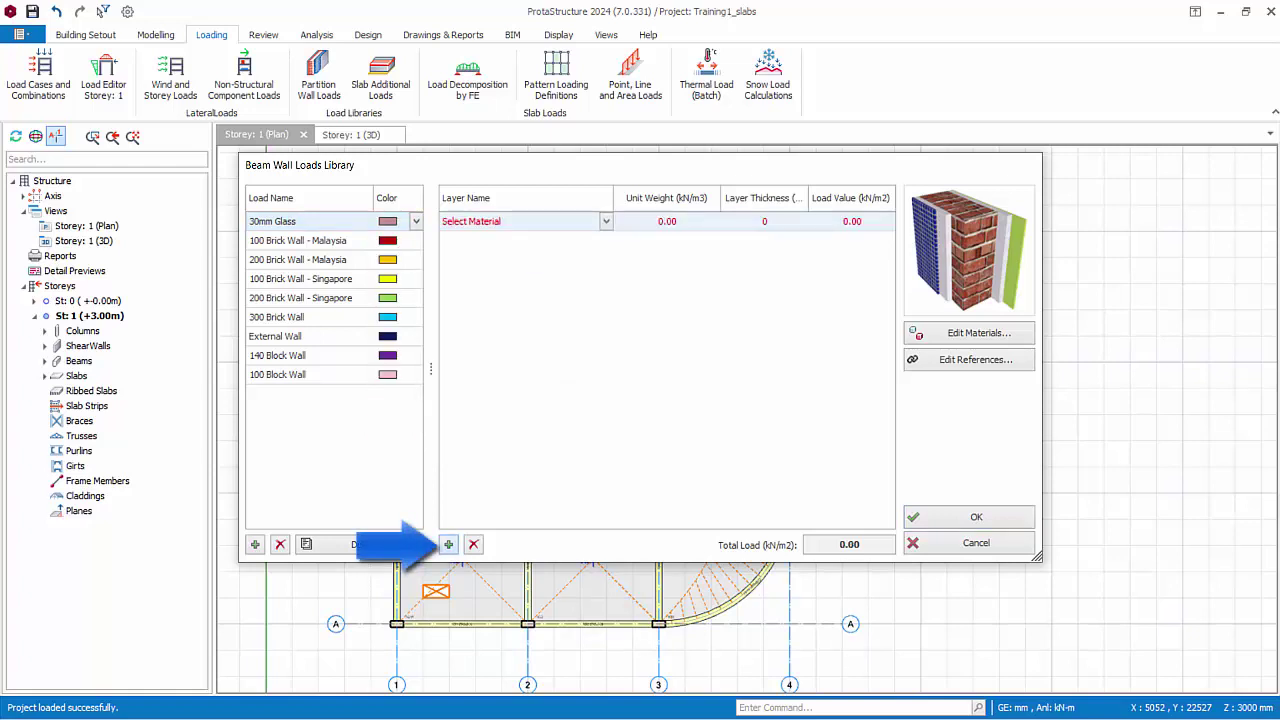
left_click(605, 221)
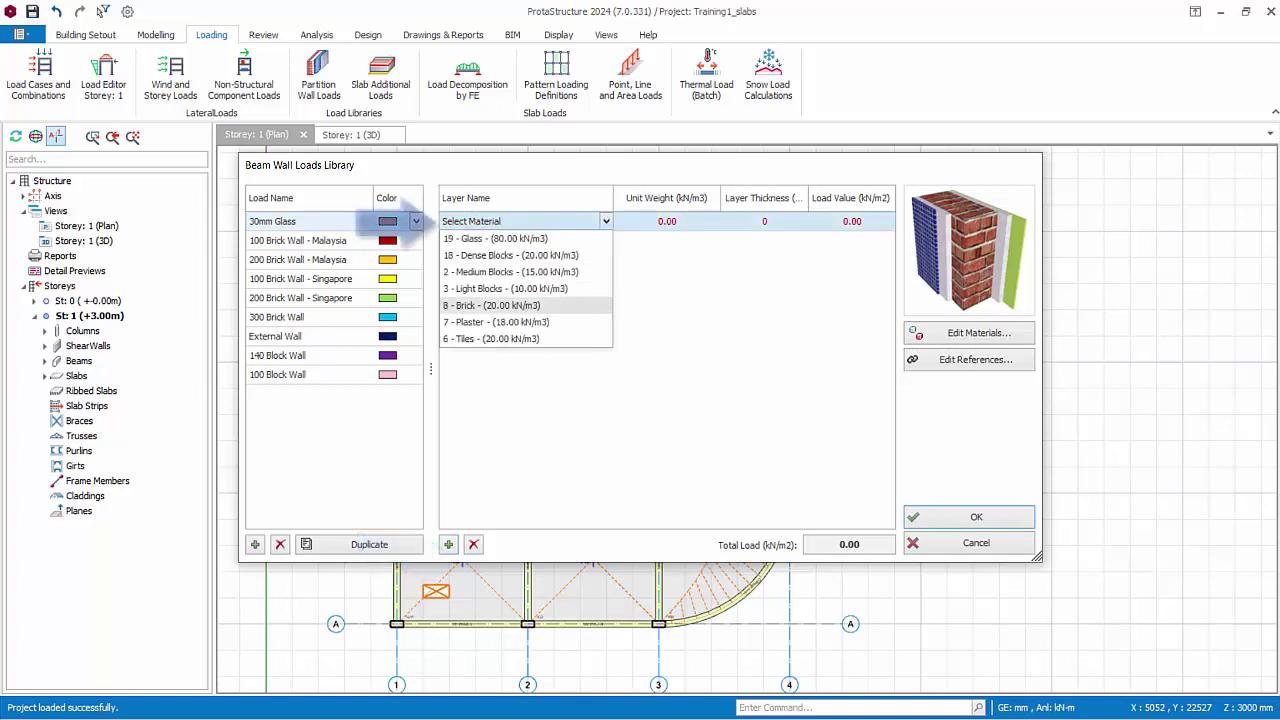
left_click(495, 238)
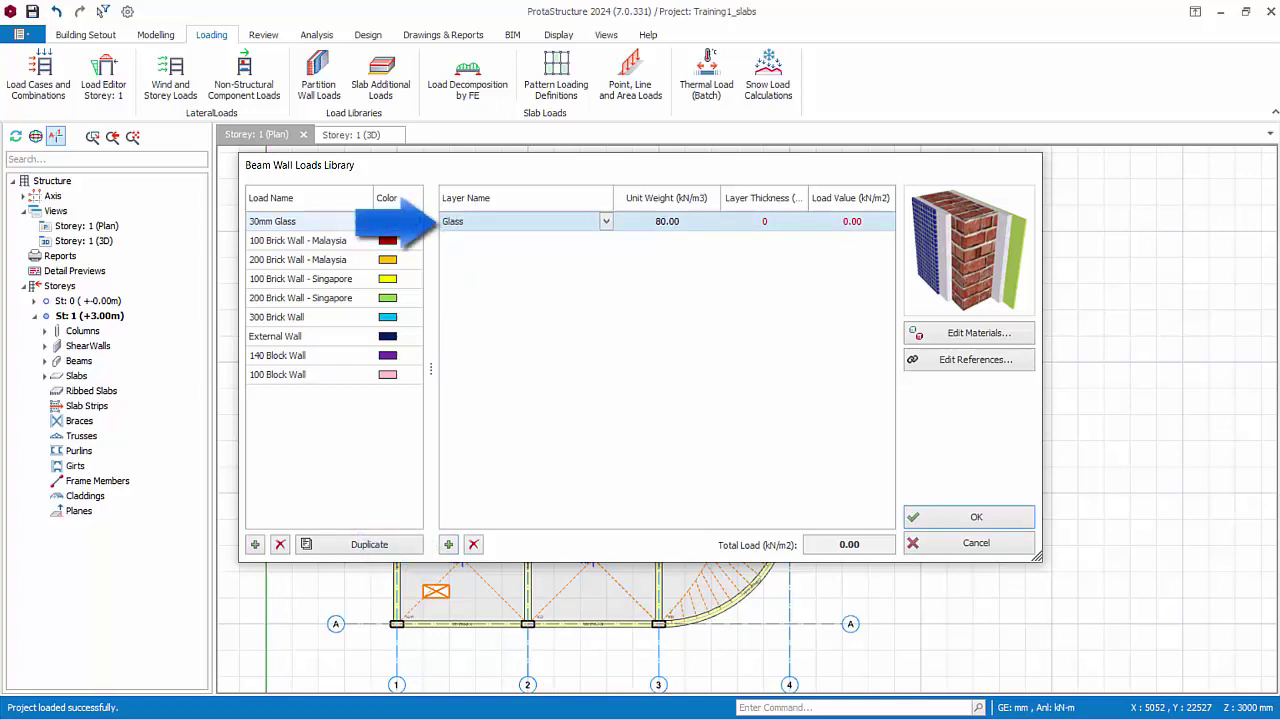
left_click(764, 221)
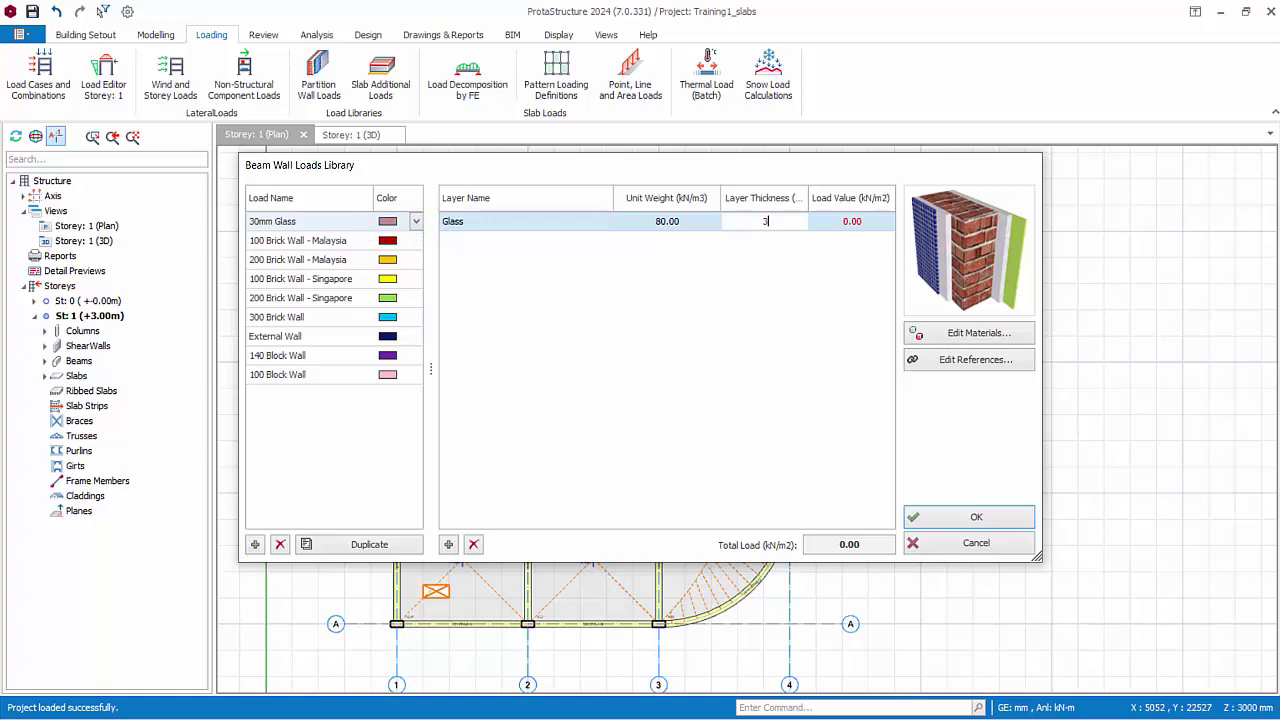
type("30")
key("Return")
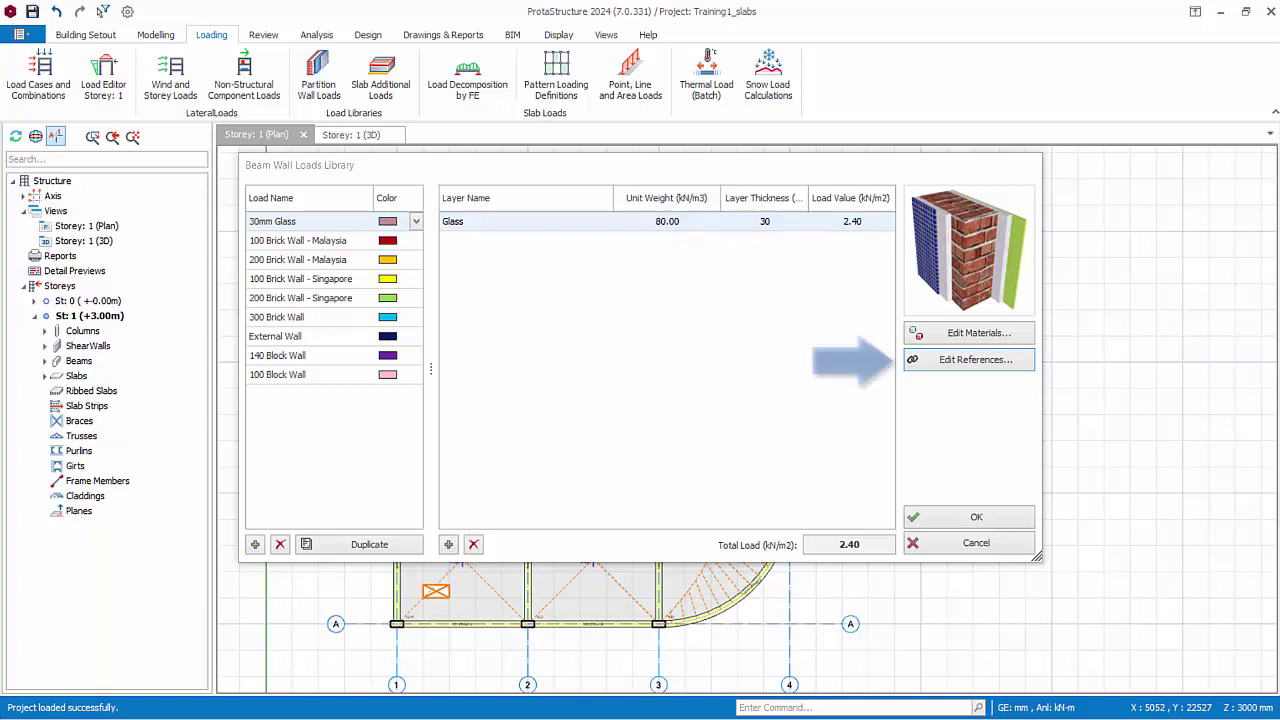
In Edit Load References, keep storey 1 and choose 100 Brick Wall - Malaysia as the source load
left_click(935, 366)
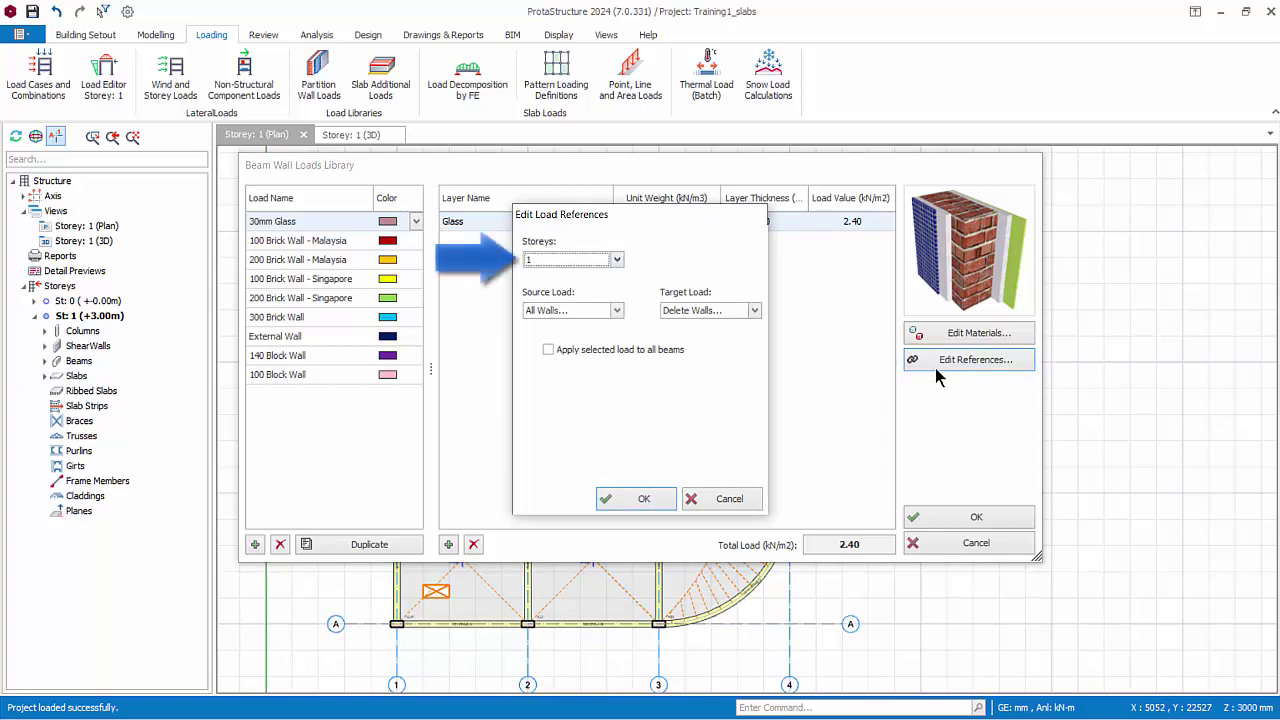
key("alt+Down")
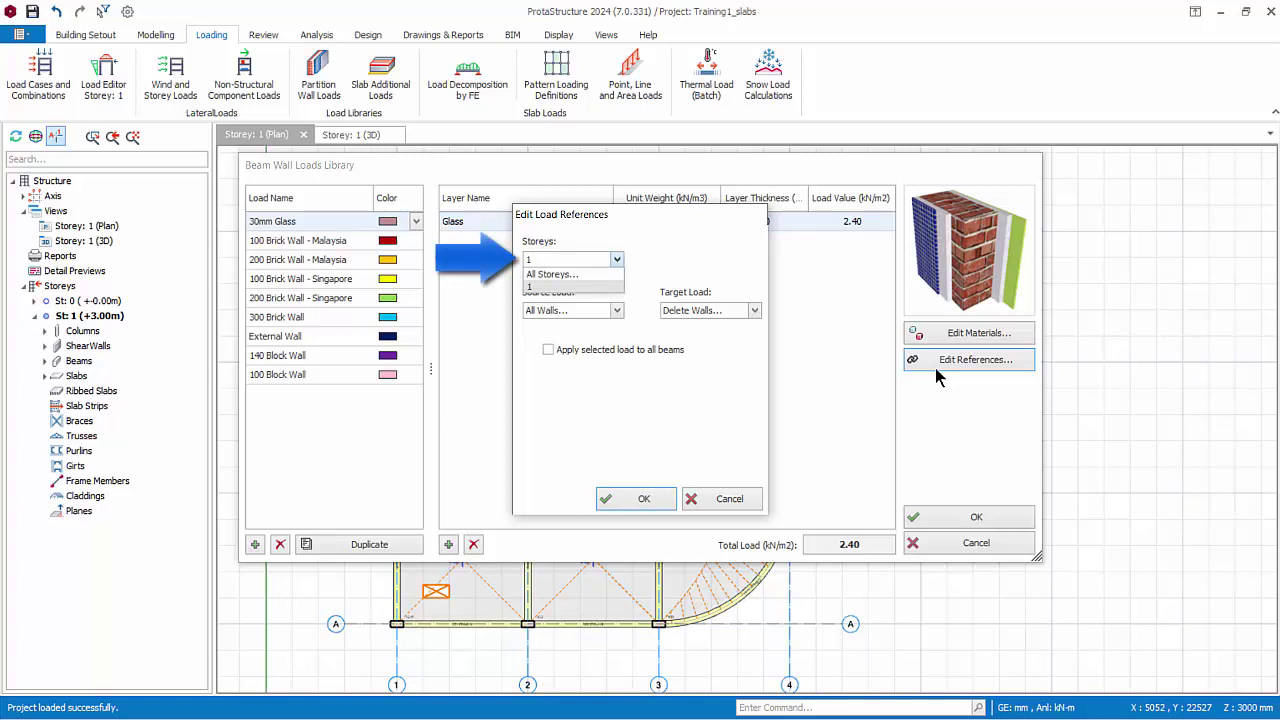
key("Escape")
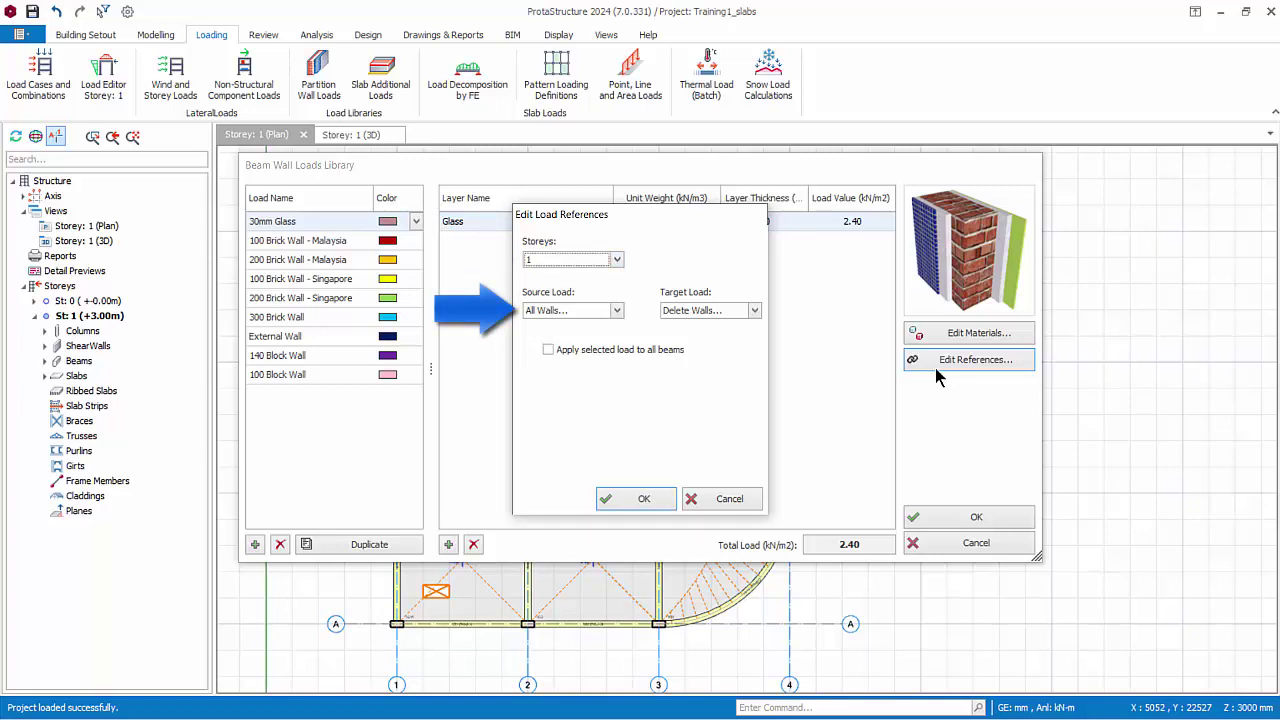
key("Tab")
key("alt+Down")
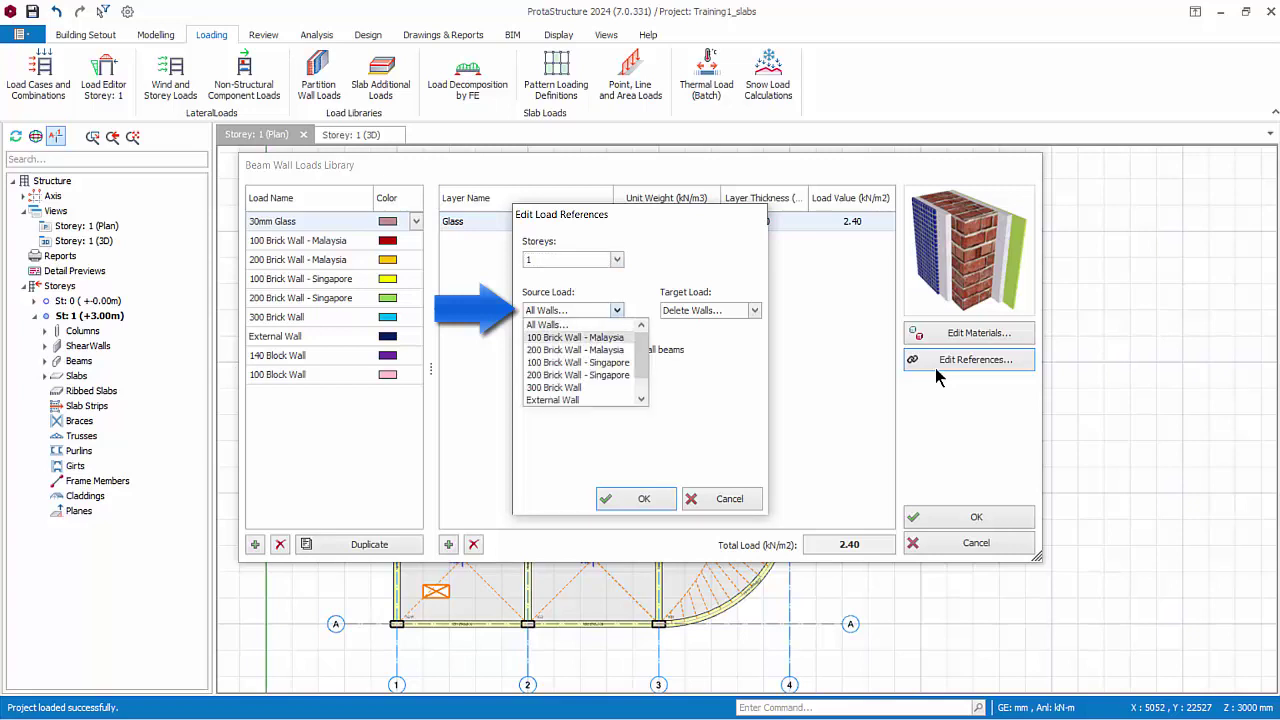
key("Return")
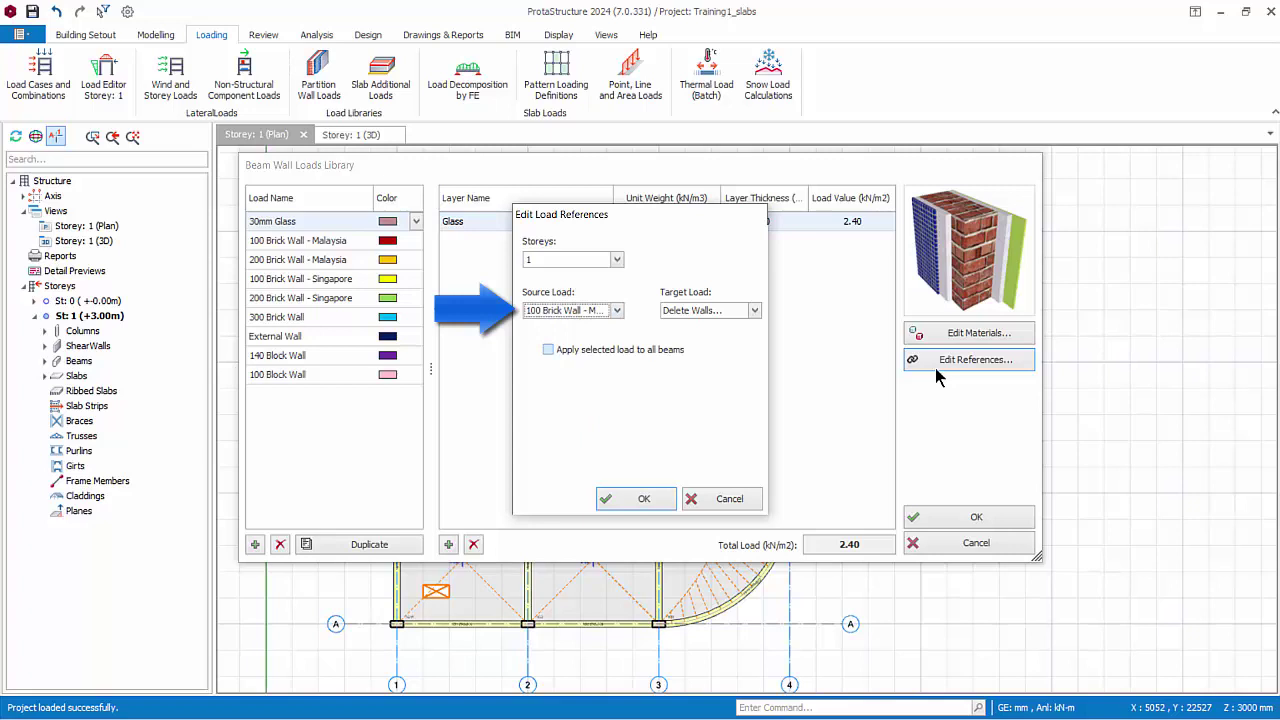
Target 100 Block Wall, apply it to all beams with 1.1 m wall height, and close
key("Tab")
key("alt+Down")
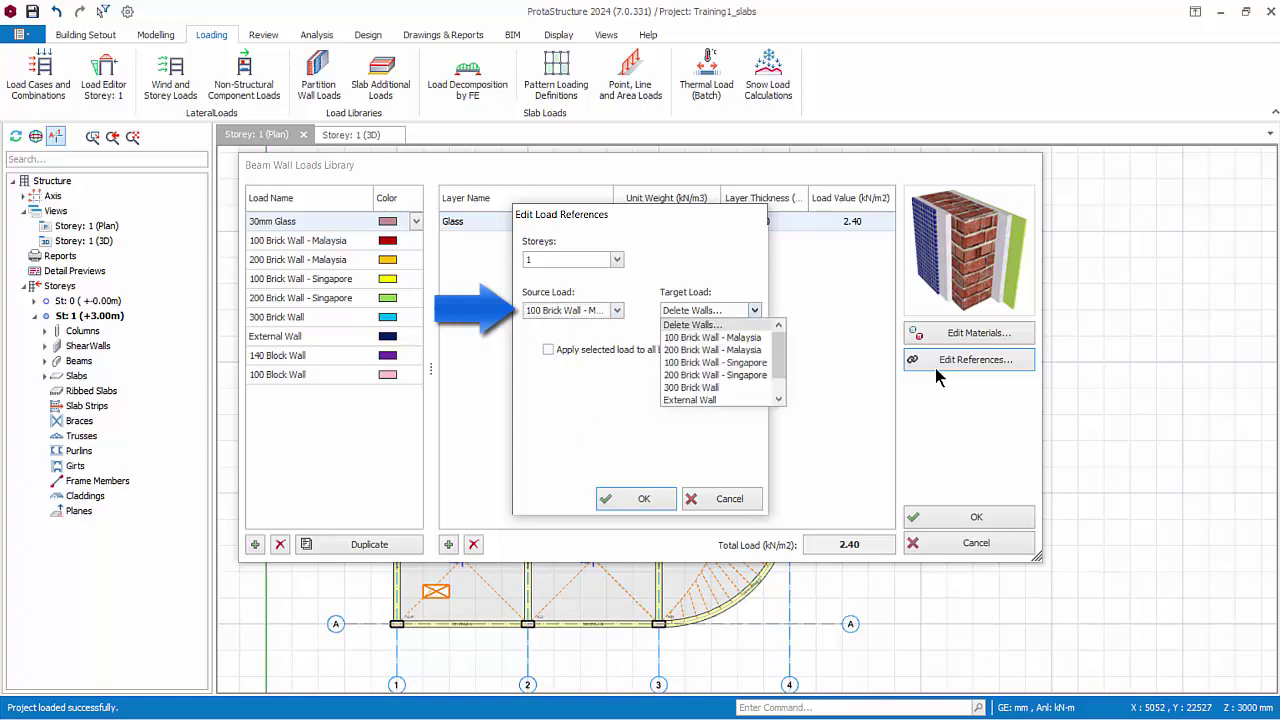
key("Down")
key("Down")
key("Down")
key("Down")
key("Down")
key("Down")
key("Down")
key("Down")
key("Down")
key("Return")
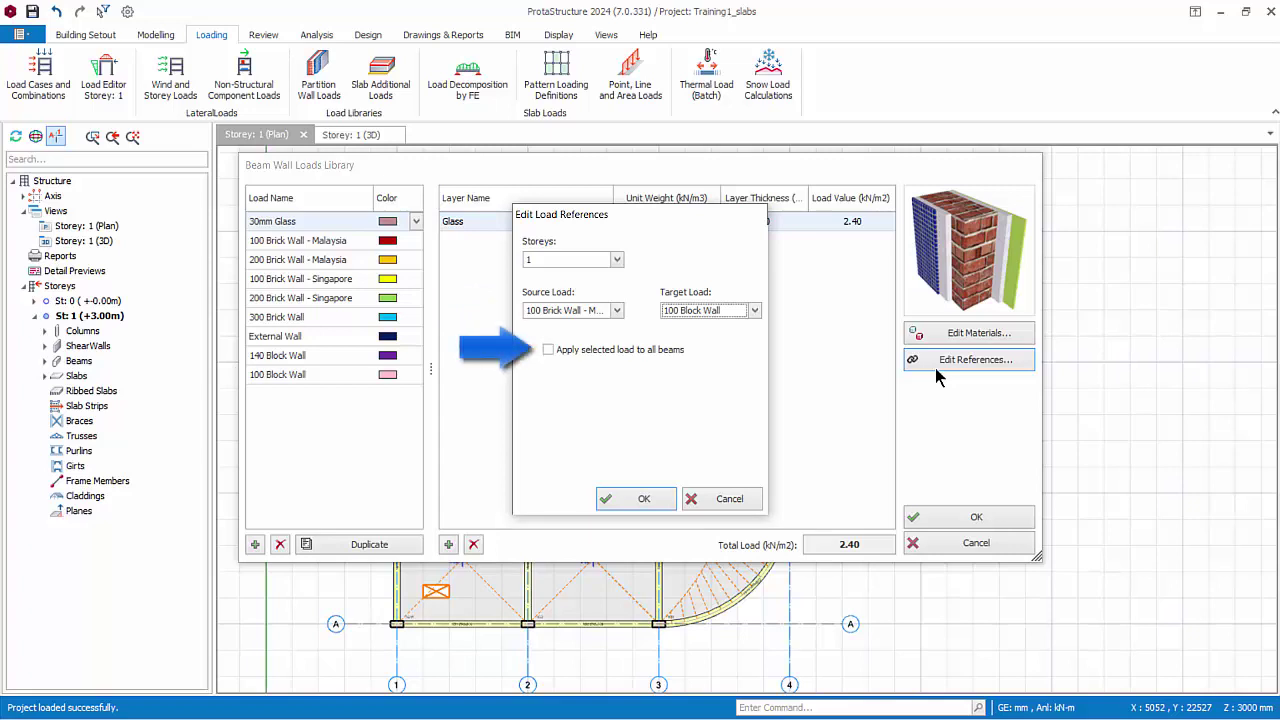
key("Tab")
key("space")
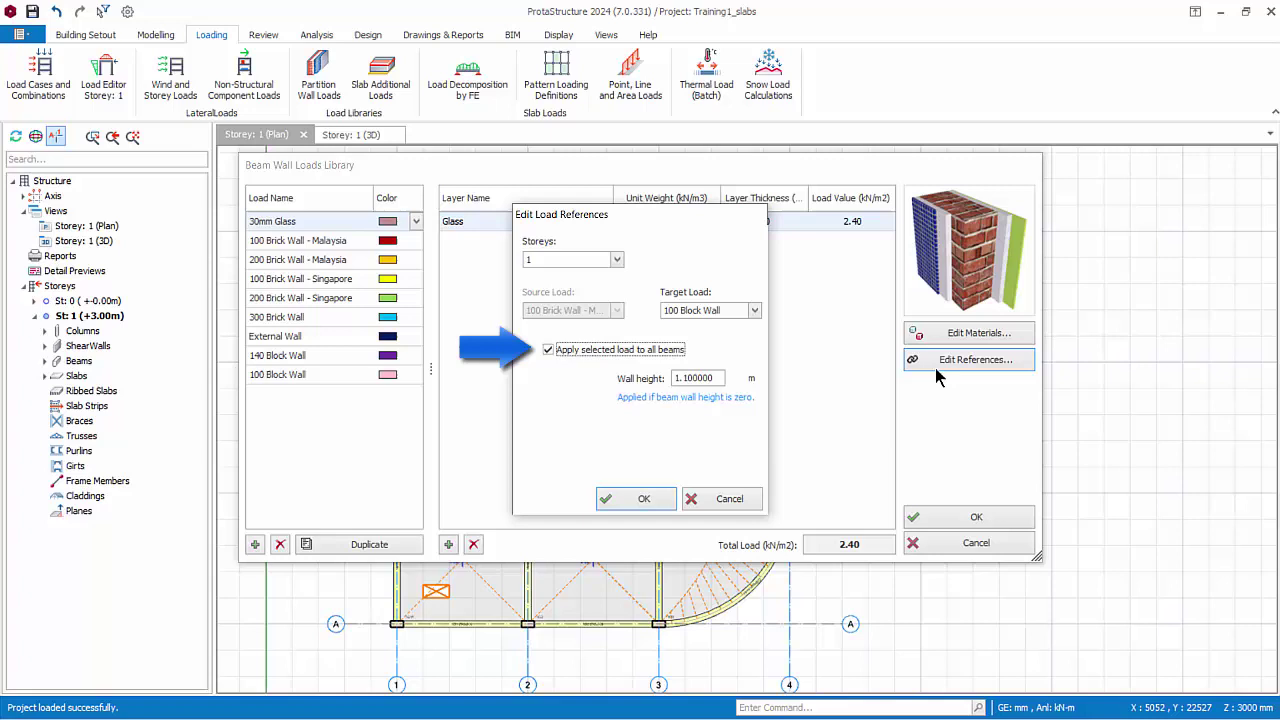
key("Tab")
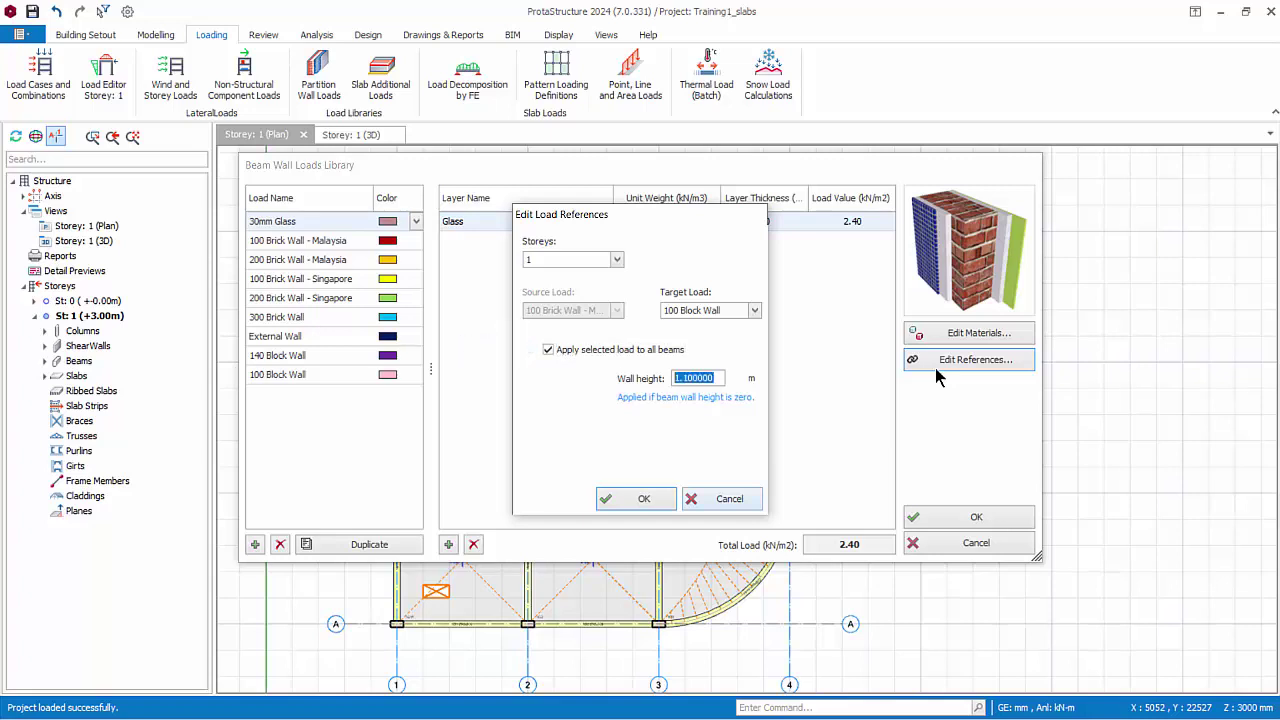
key("Return")
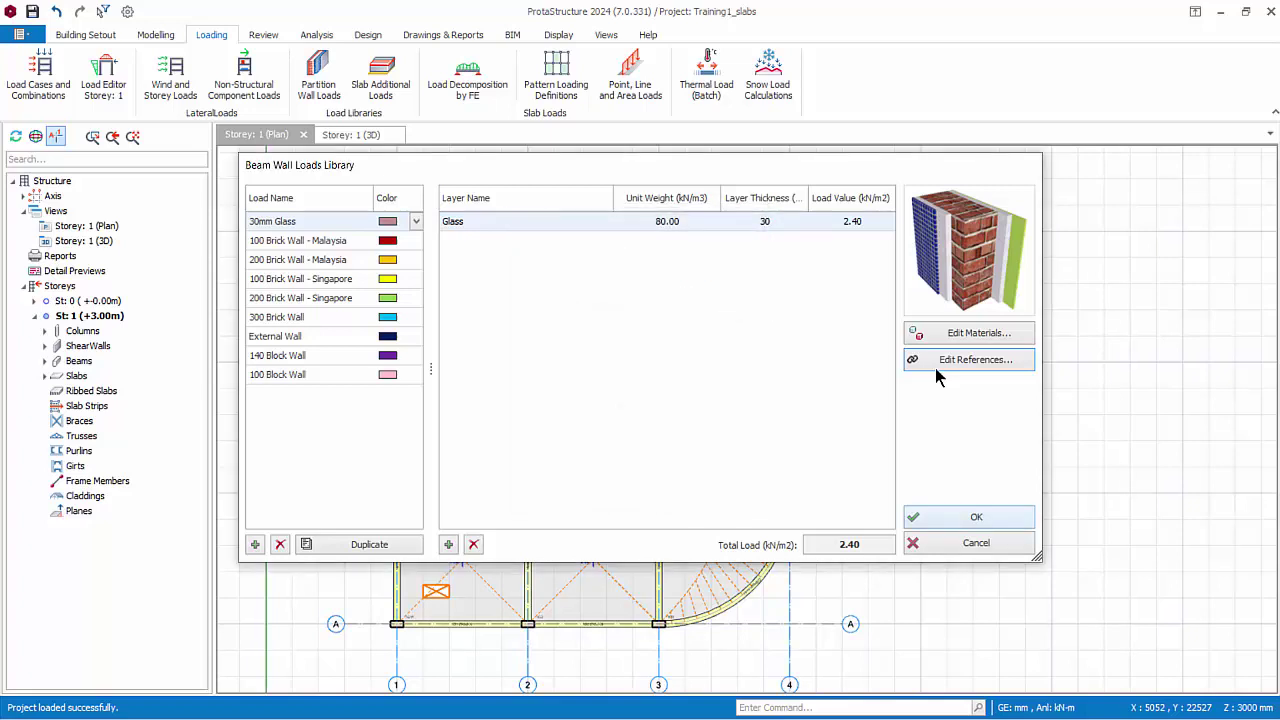
Close the wall loads library and tile the plan and 3D views vertically
key("Return")
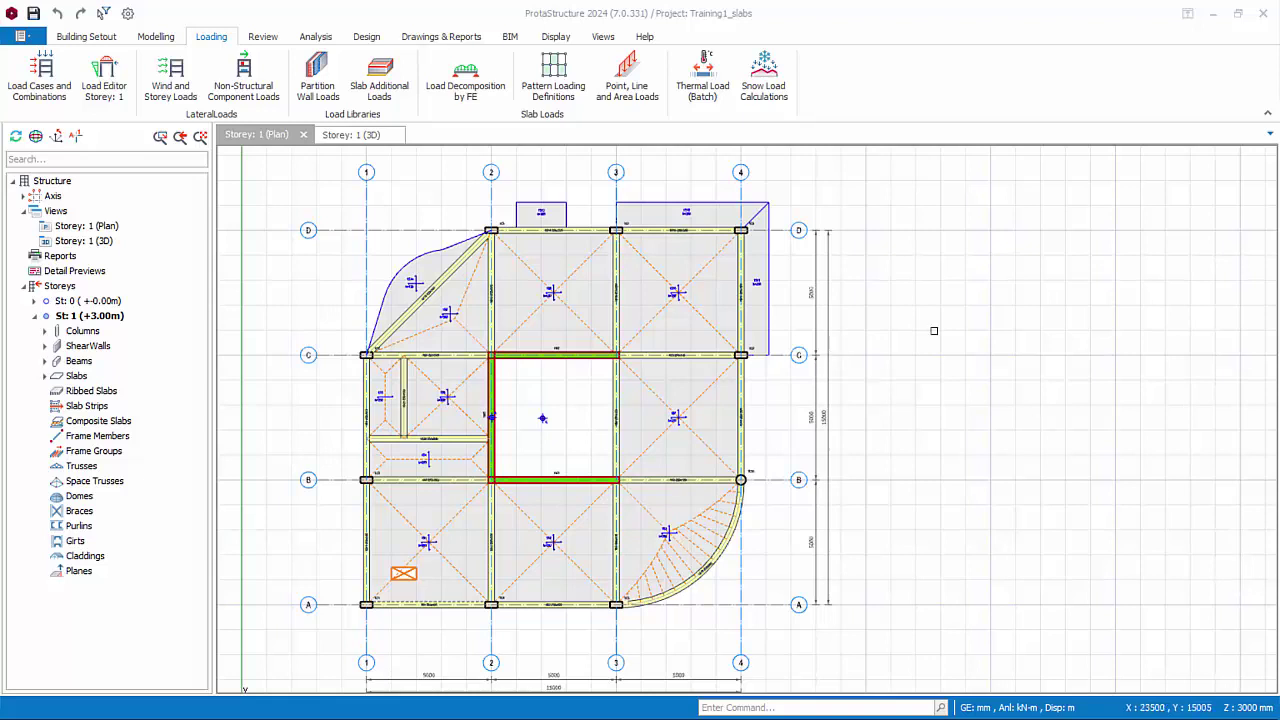
left_click(604, 37)
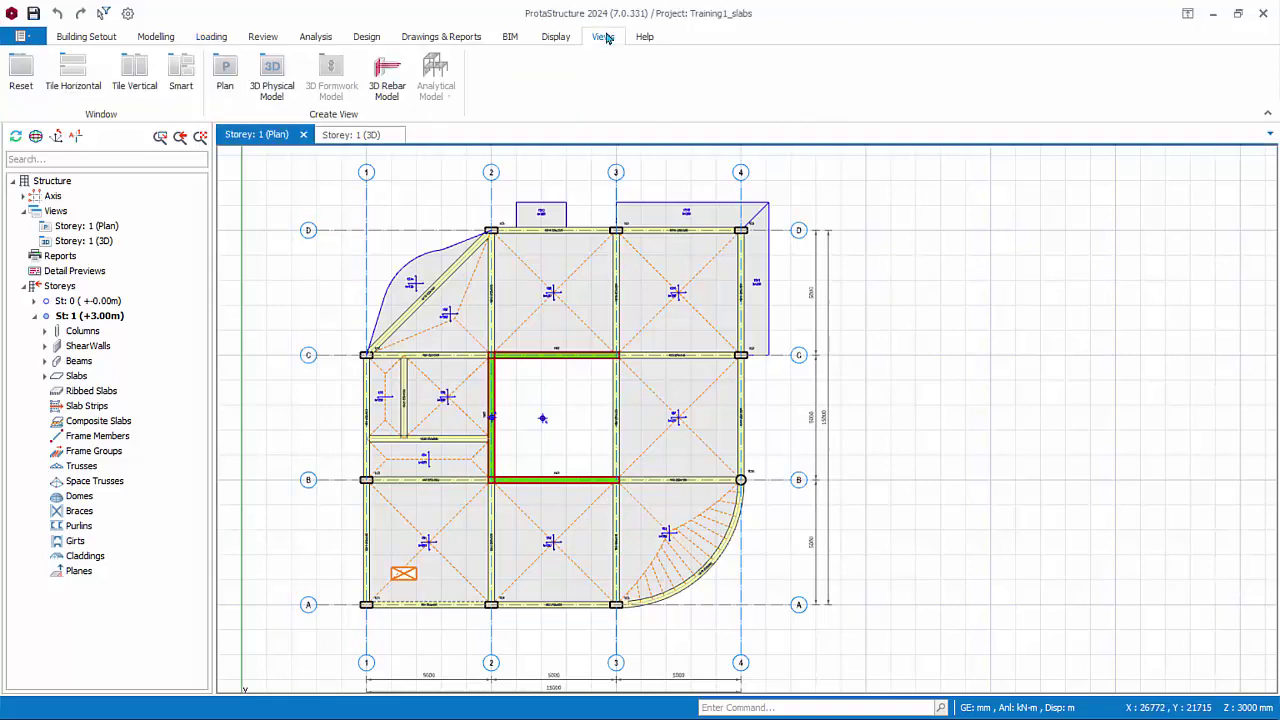
left_click(133, 88)
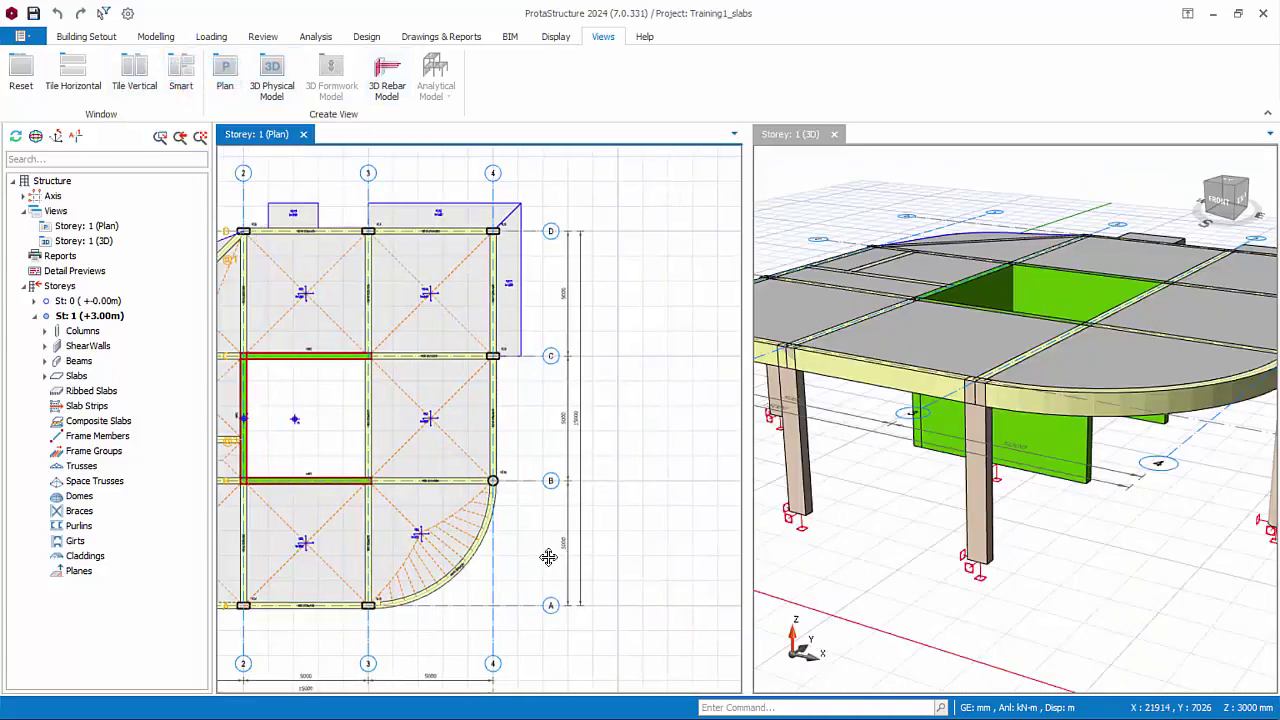
Select beam 1B1 on grid A in the plan and bring up its context menu
middle_click_drag(548, 557, 685, 557)
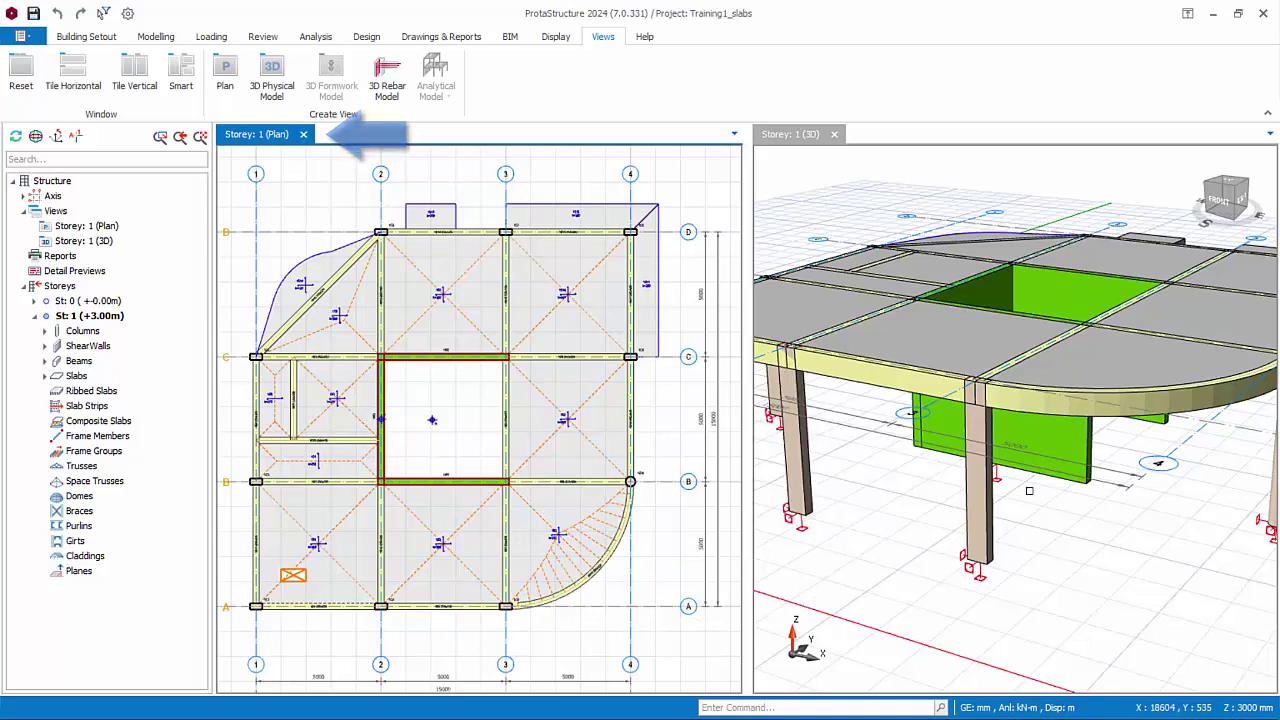
scroll(950, 573, "down", 3)
left_click(314, 608)
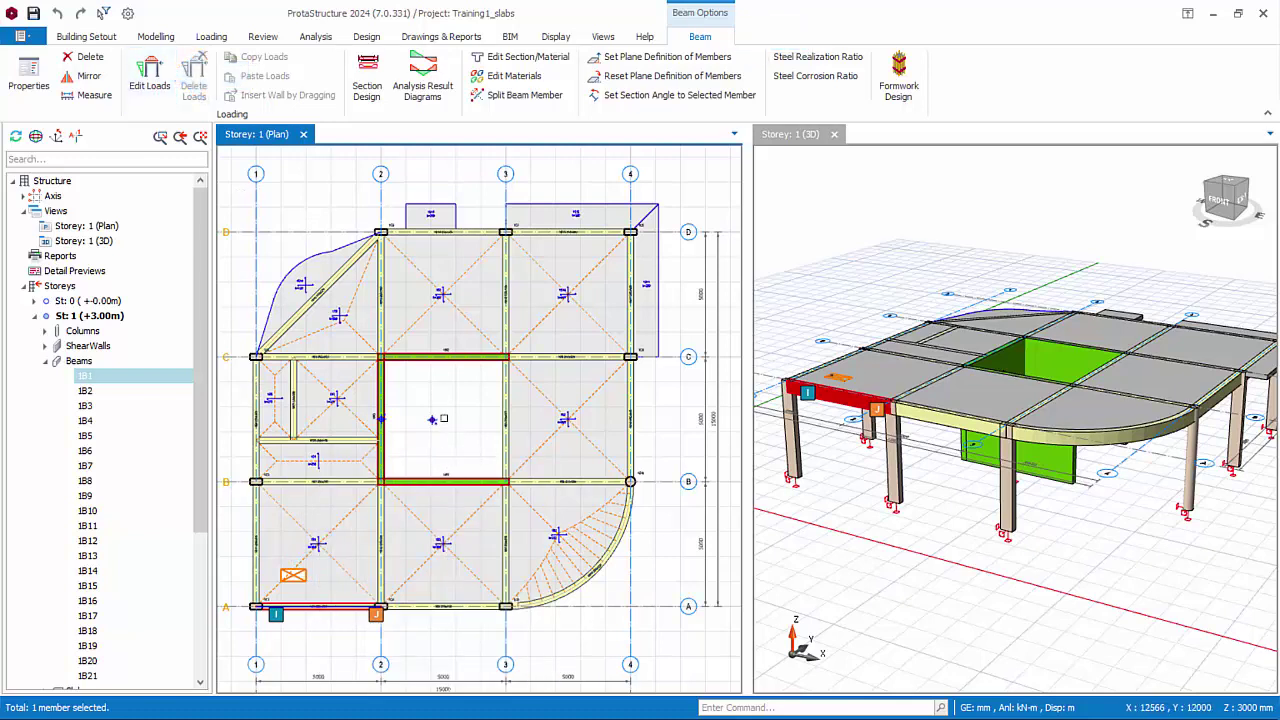
right_click(443, 419)
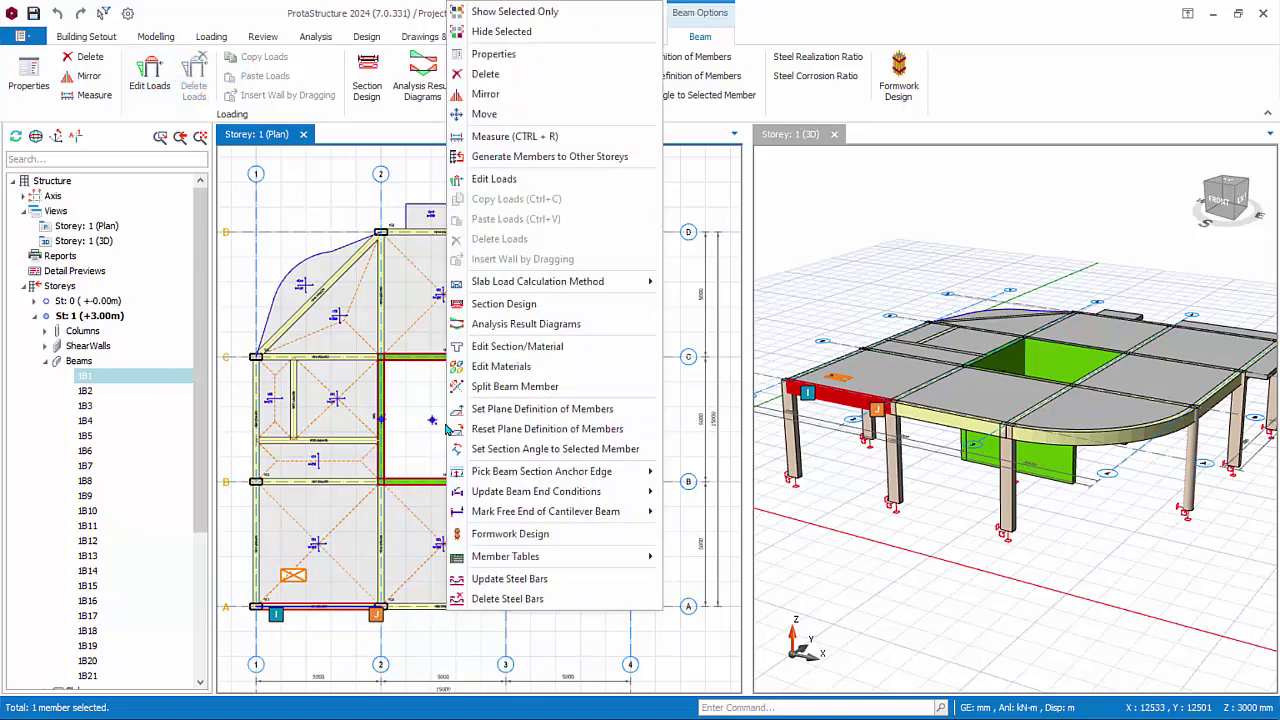
Open beam 1B1's Beam Loads editor maximized, keep load case G, and inspect the 3.125 kN/m Self Weight
left_click(503, 184)
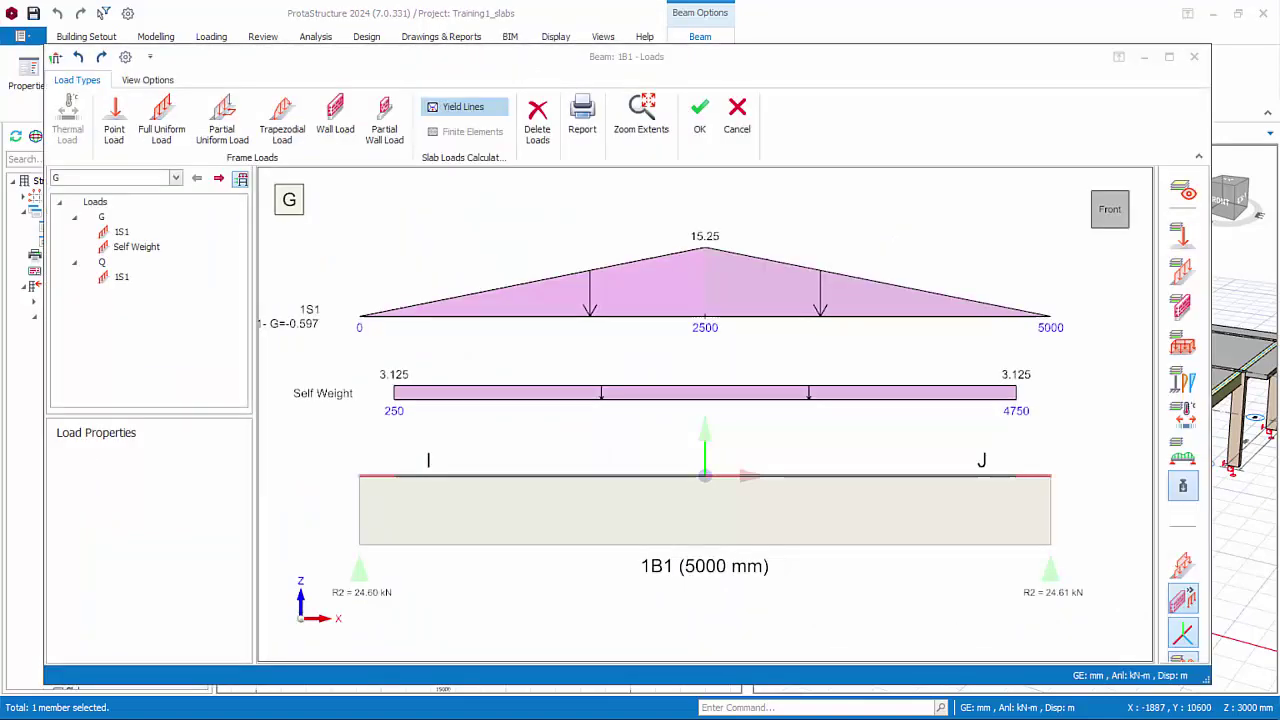
left_click(1170, 57)
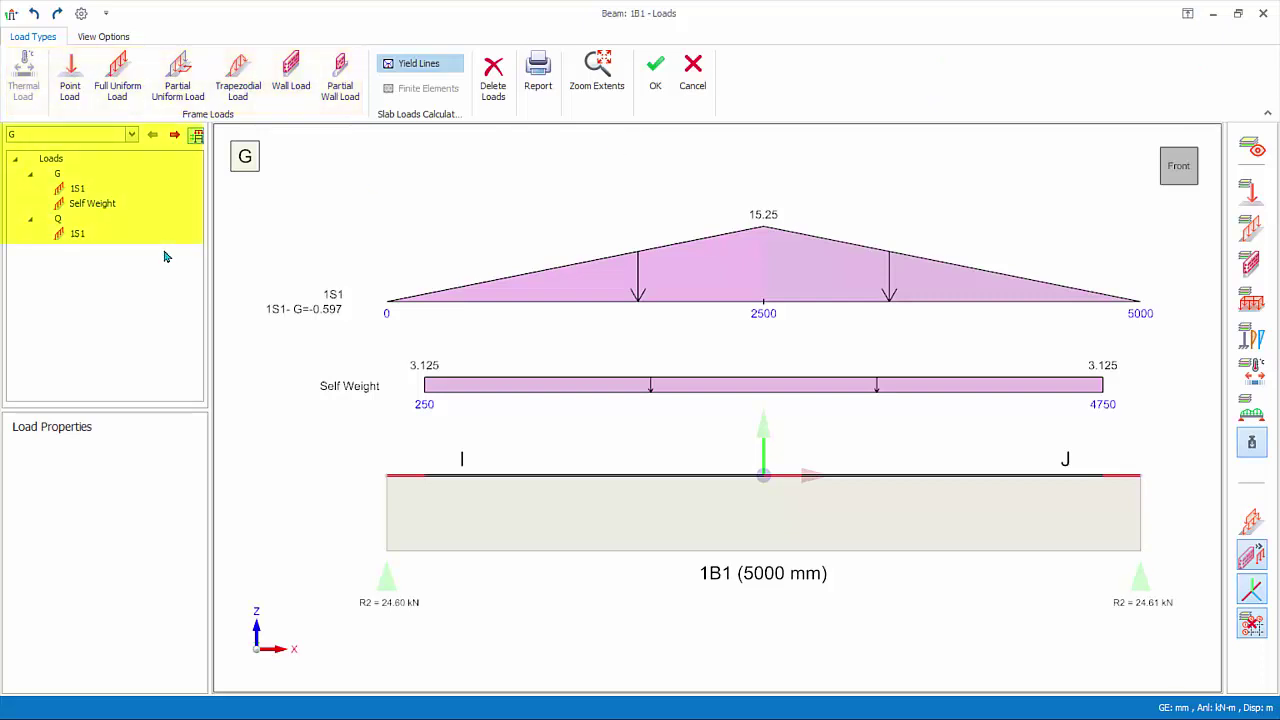
left_click(130, 135)
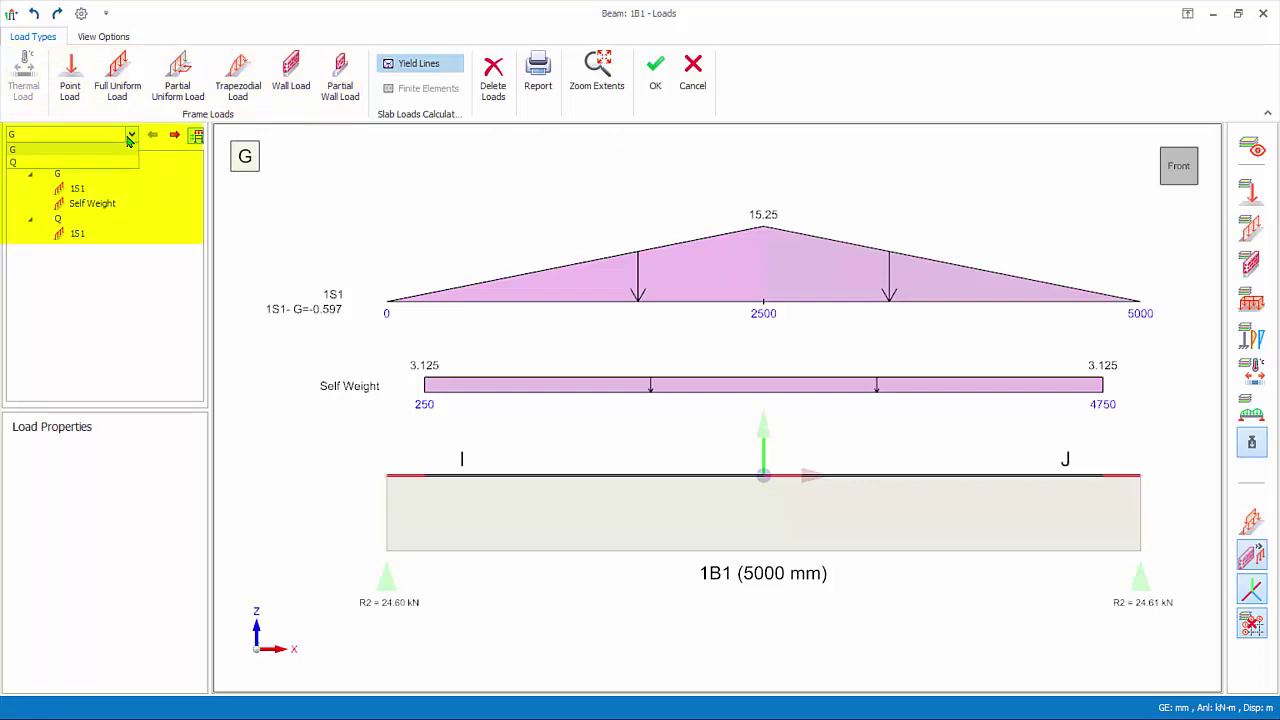
left_click(128, 138)
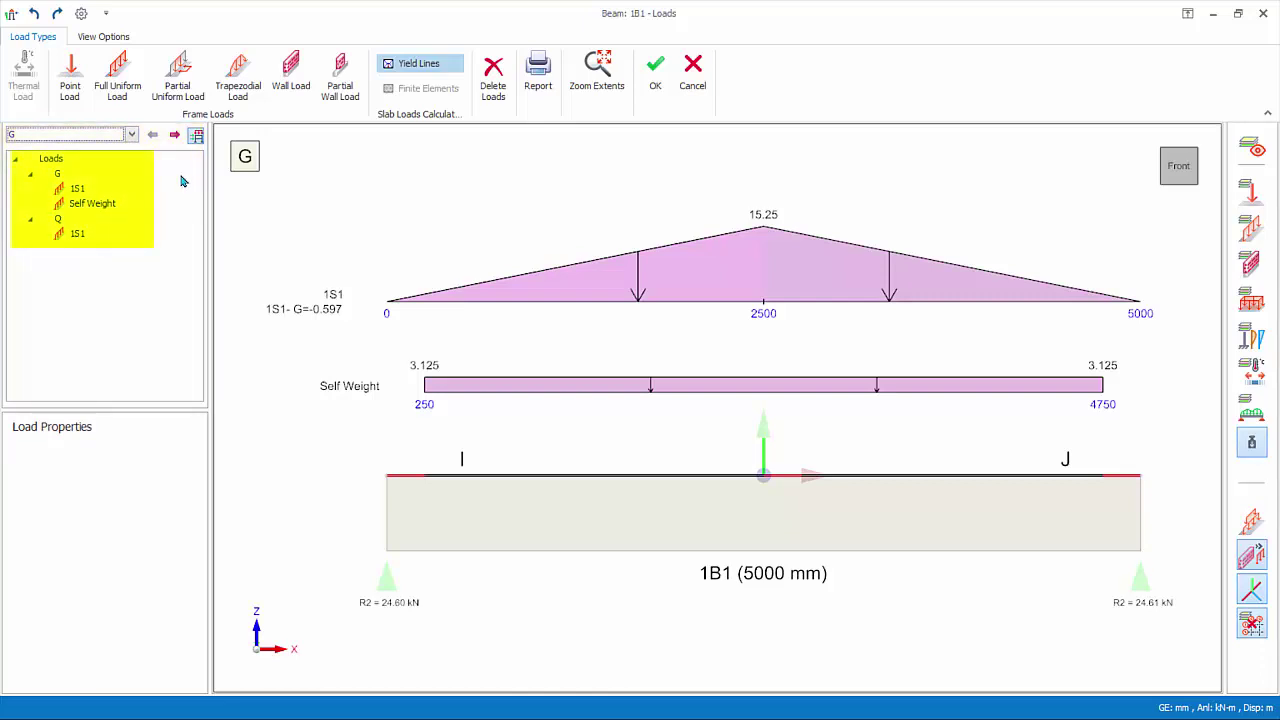
left_click(100, 205)
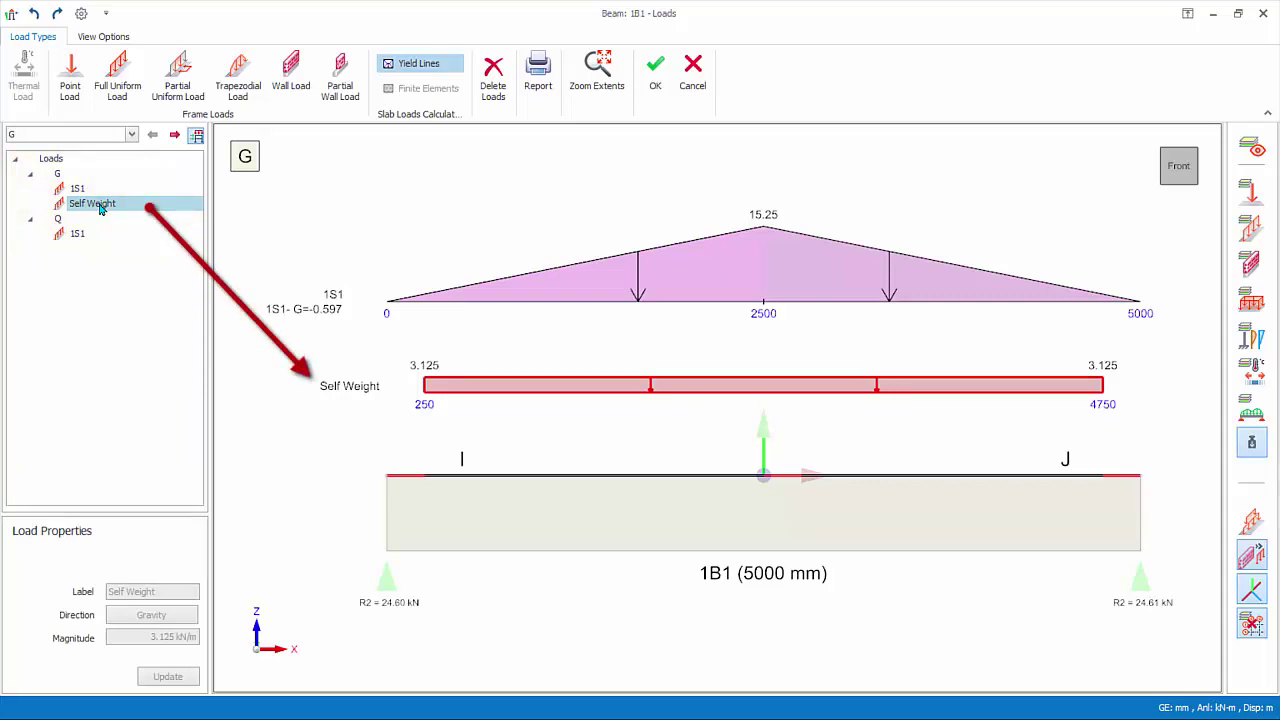
right_click(100, 208)
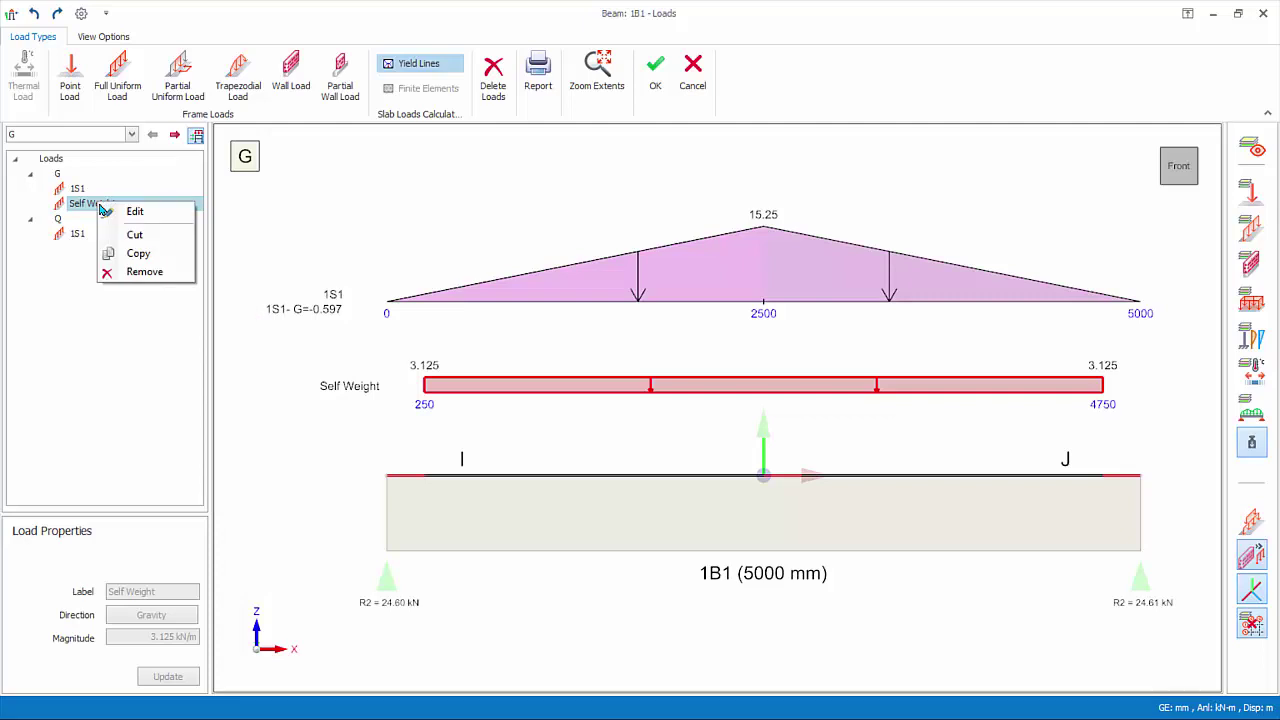
key("Escape")
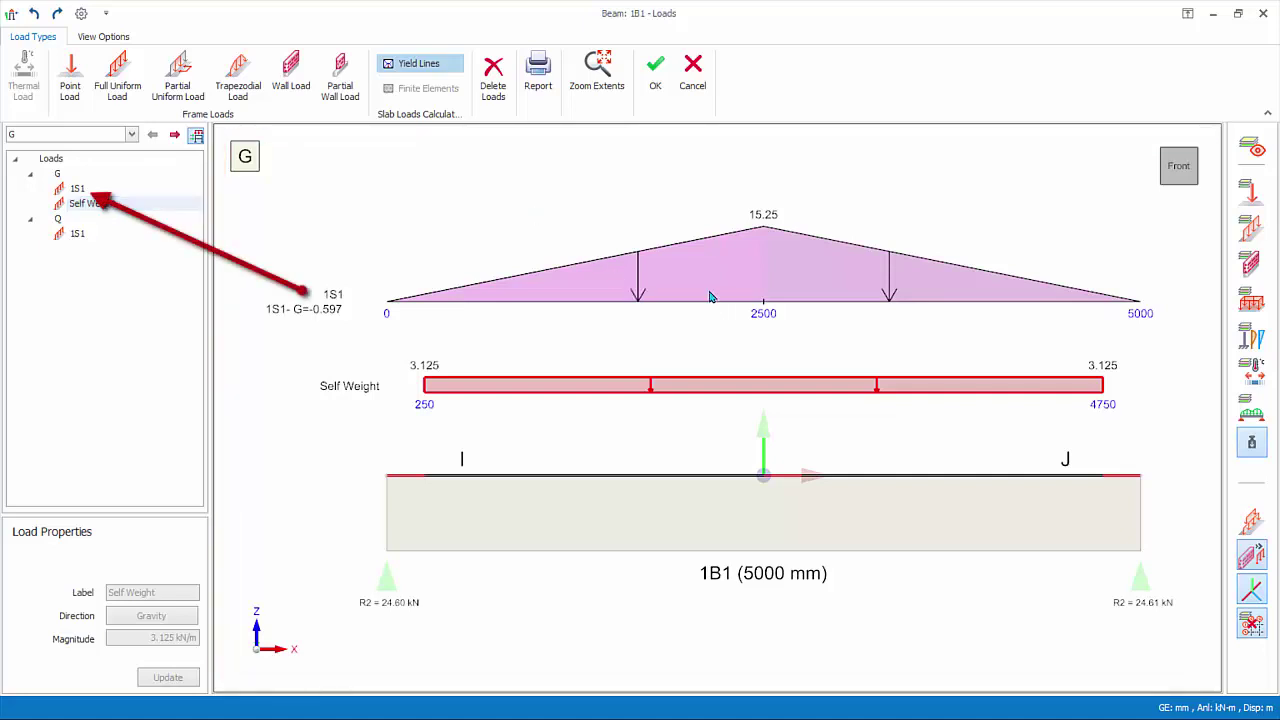
Select the 1S1 triangular slab load to show its 15.25 kN/m peak at 2500 mm
left_click(682, 308)
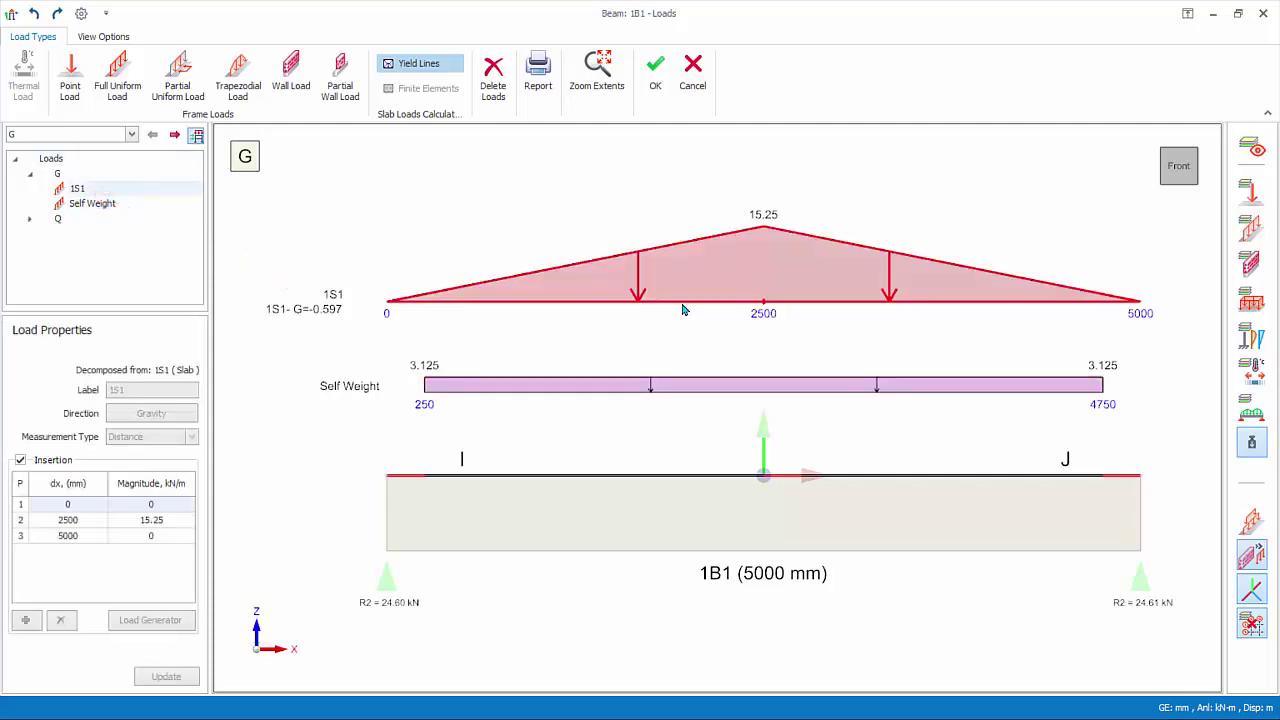
right_click(677, 293)
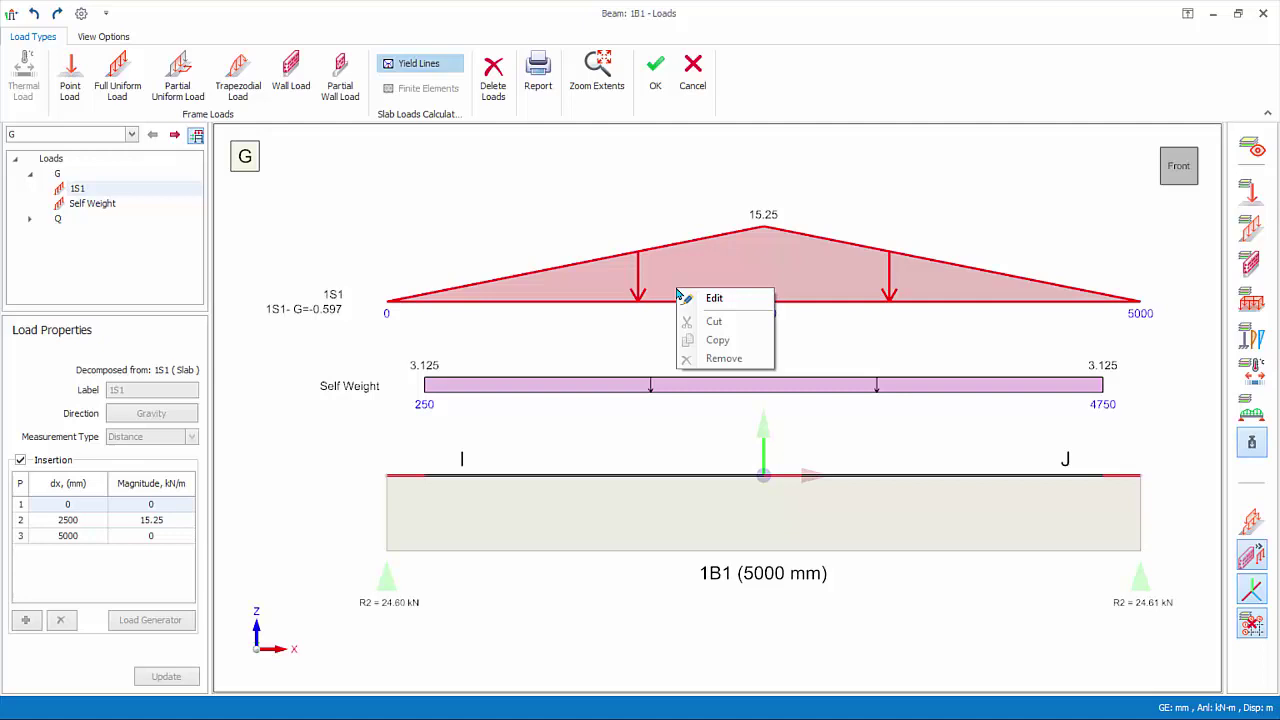
left_click(606, 322)
left_click(618, 292)
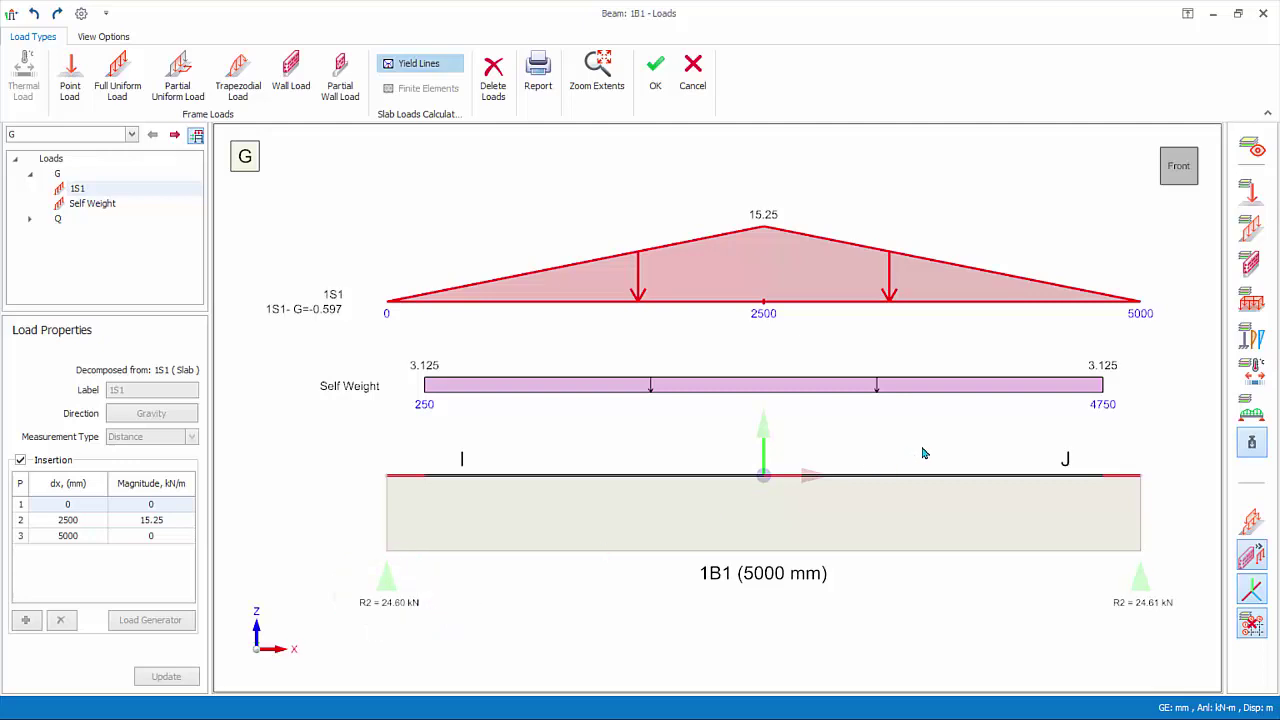
middle_click_drag(926, 453, 801, 497)
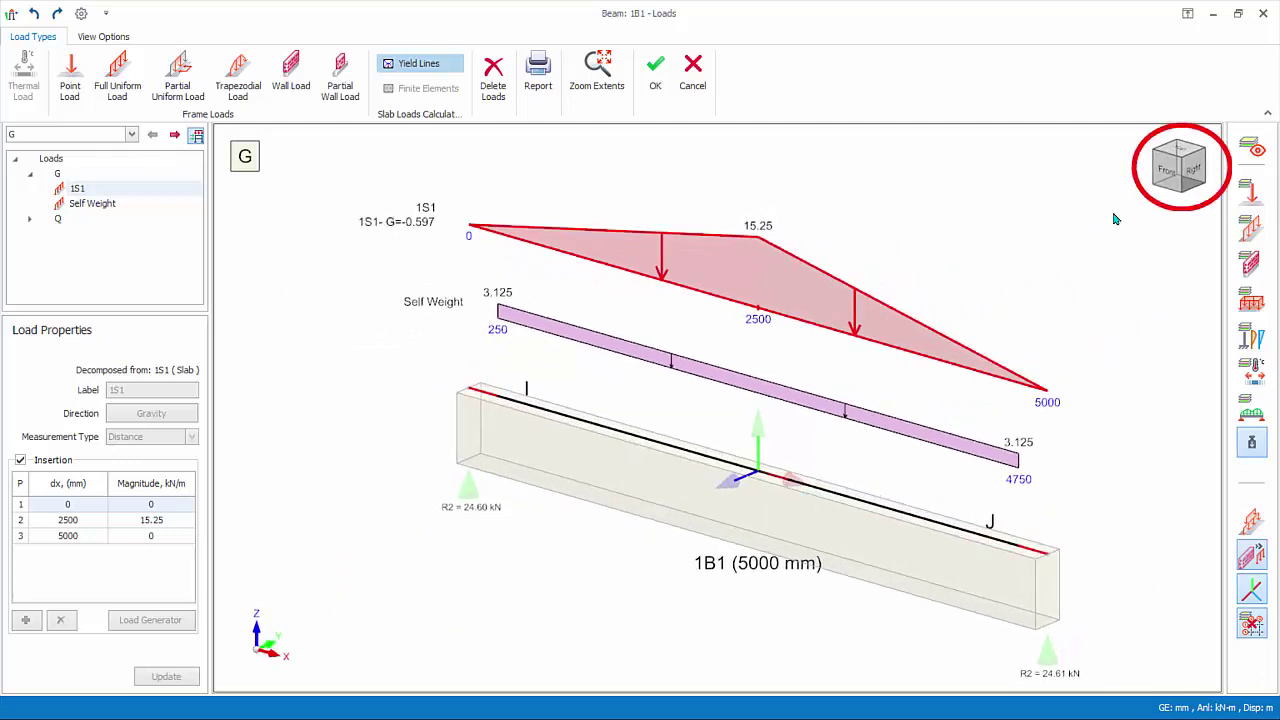
left_click(1187, 160)
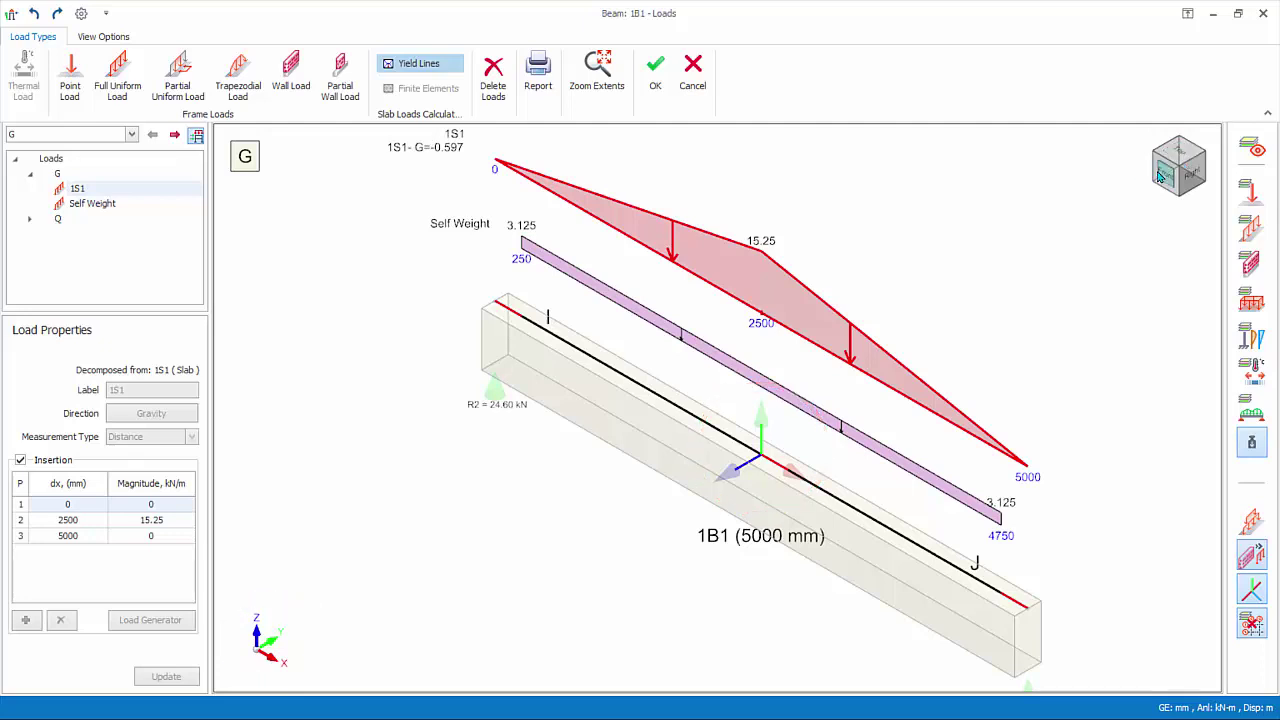
left_click(1162, 174)
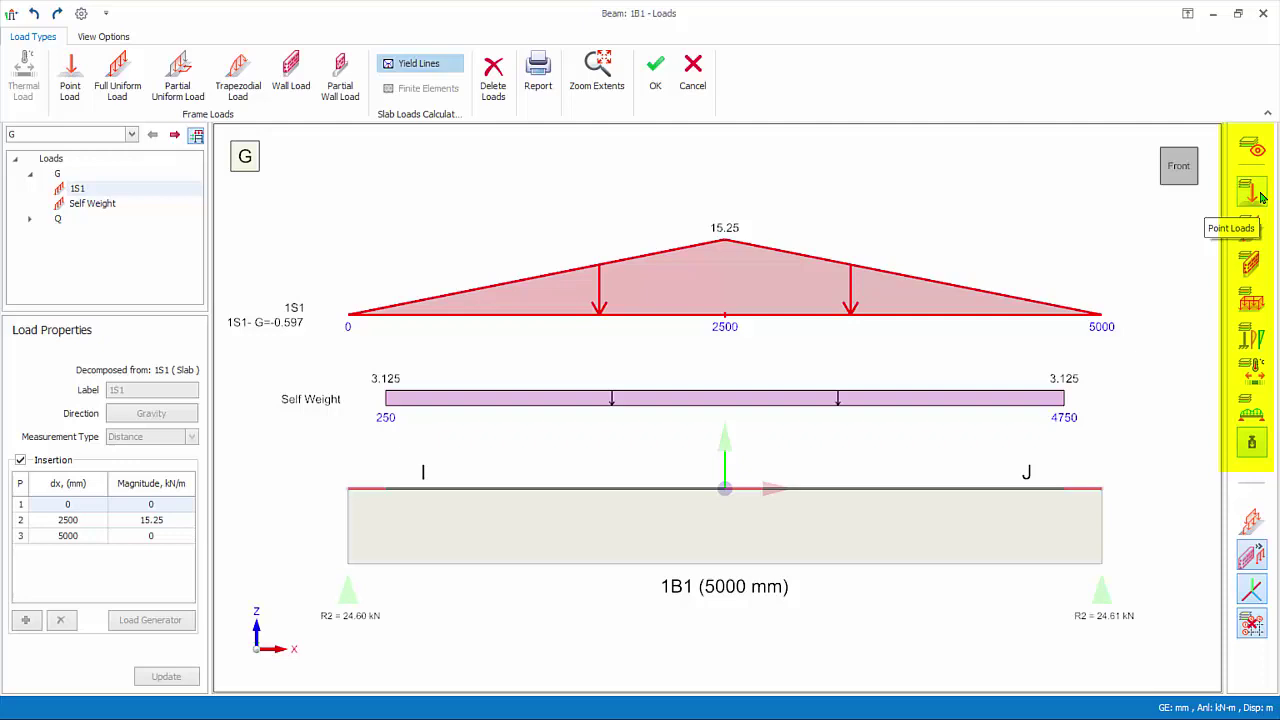
Toggle the Self Weight and decomposed slab line loads off and back on in the diagram
left_click(1250, 232)
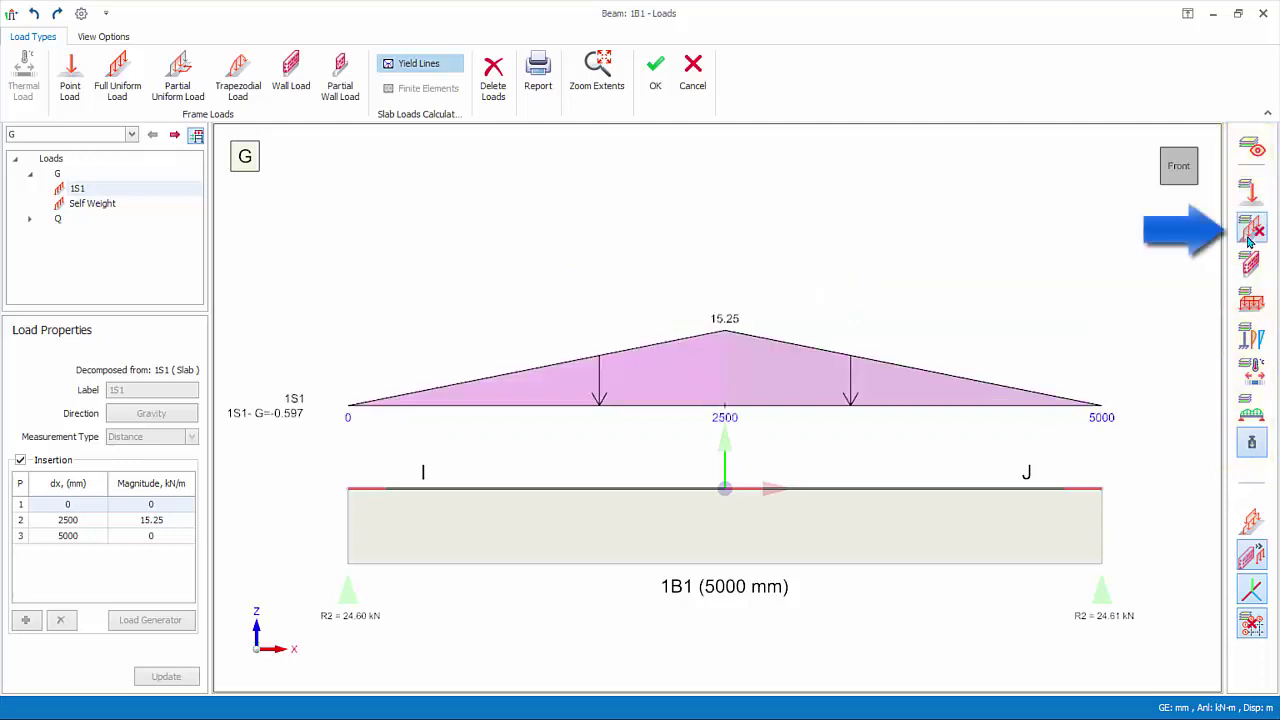
left_click(1250, 232)
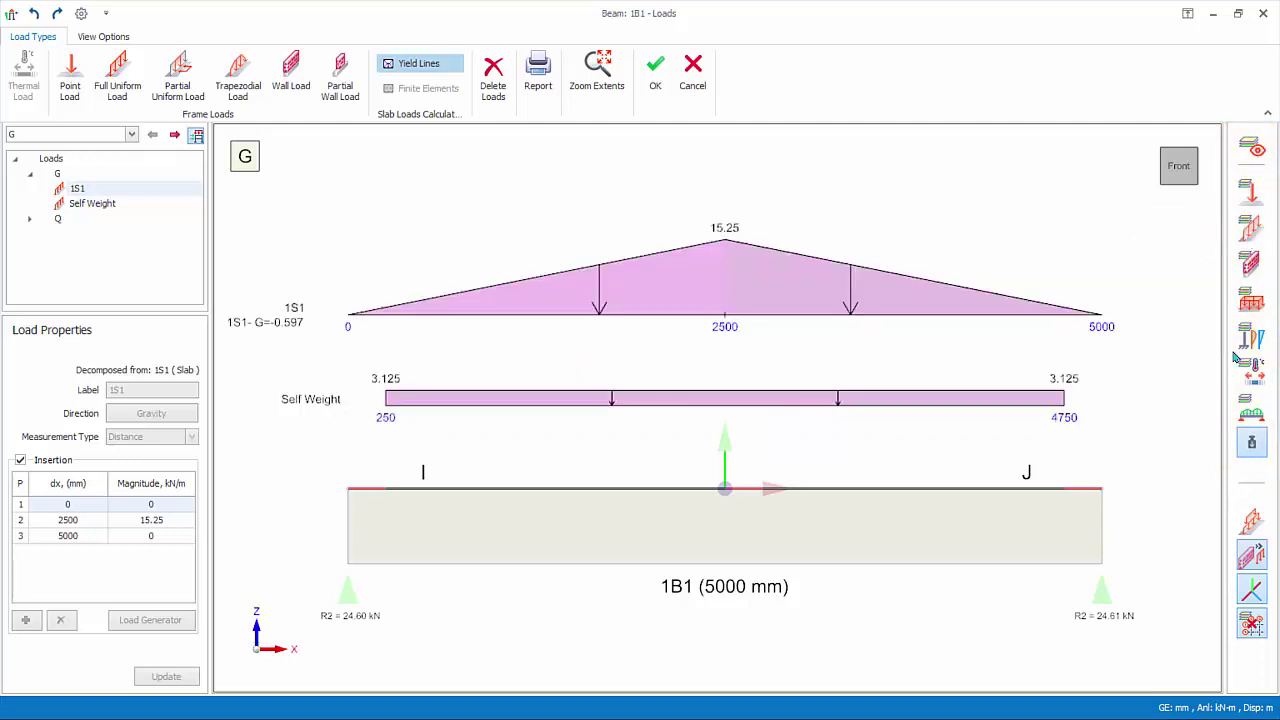
left_click(1249, 413)
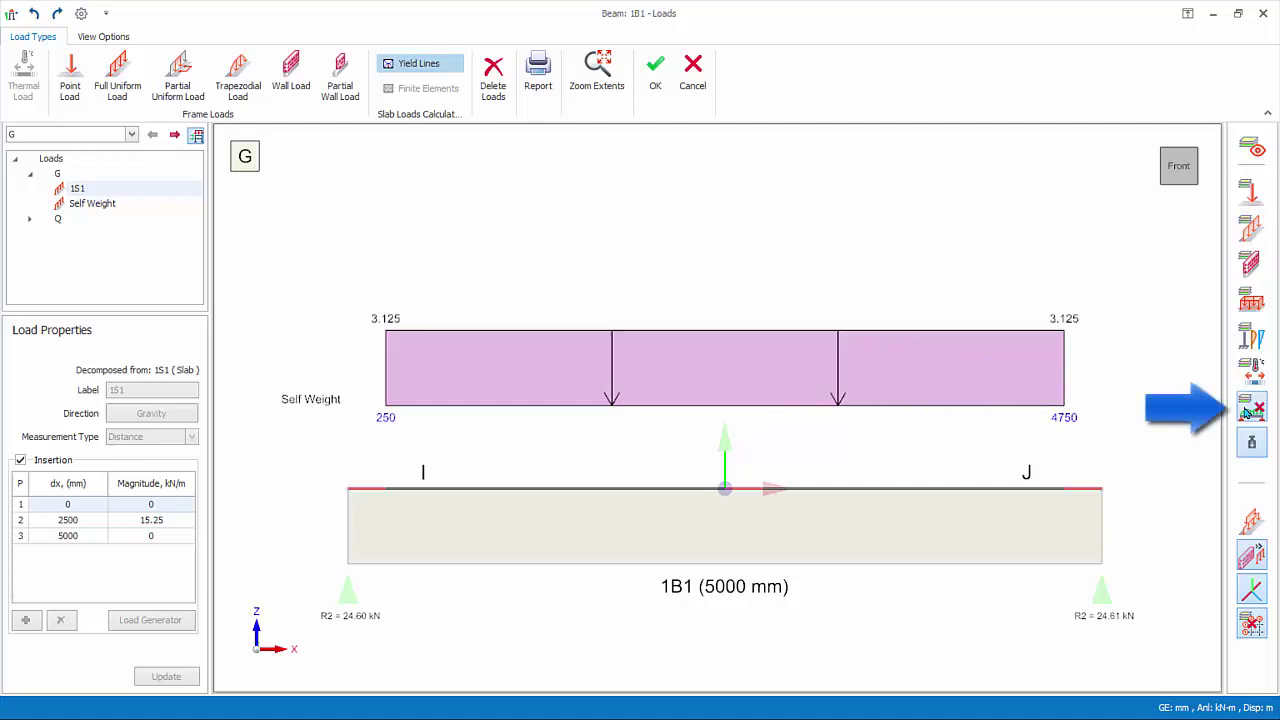
left_click(1248, 412)
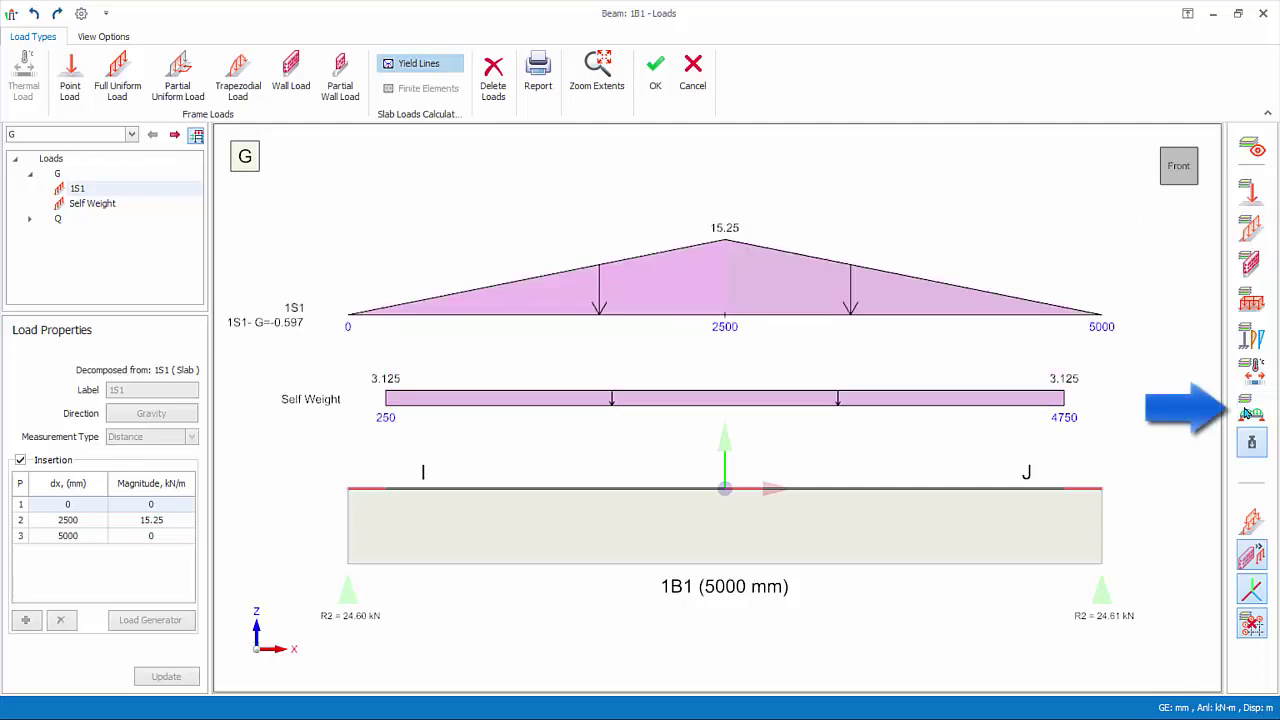
In display settings, keep Transparency on and leave Show loads as merged off
left_click(115, 40)
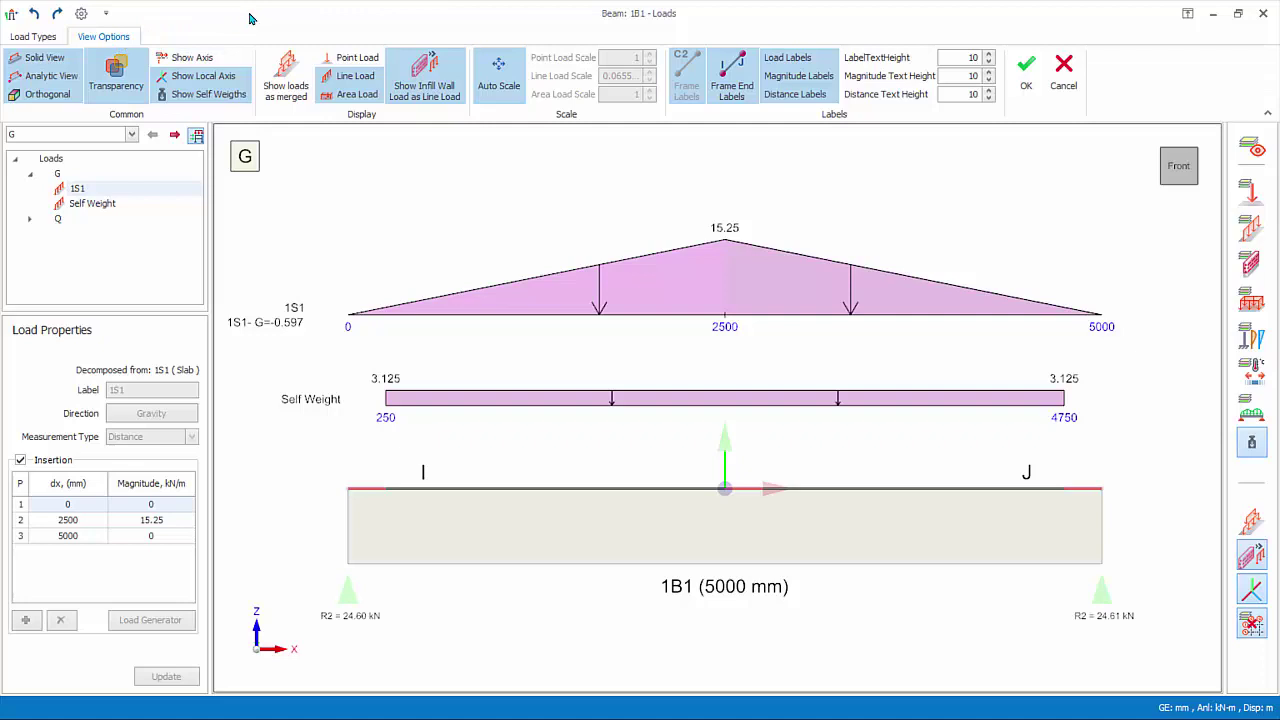
left_click(124, 84)
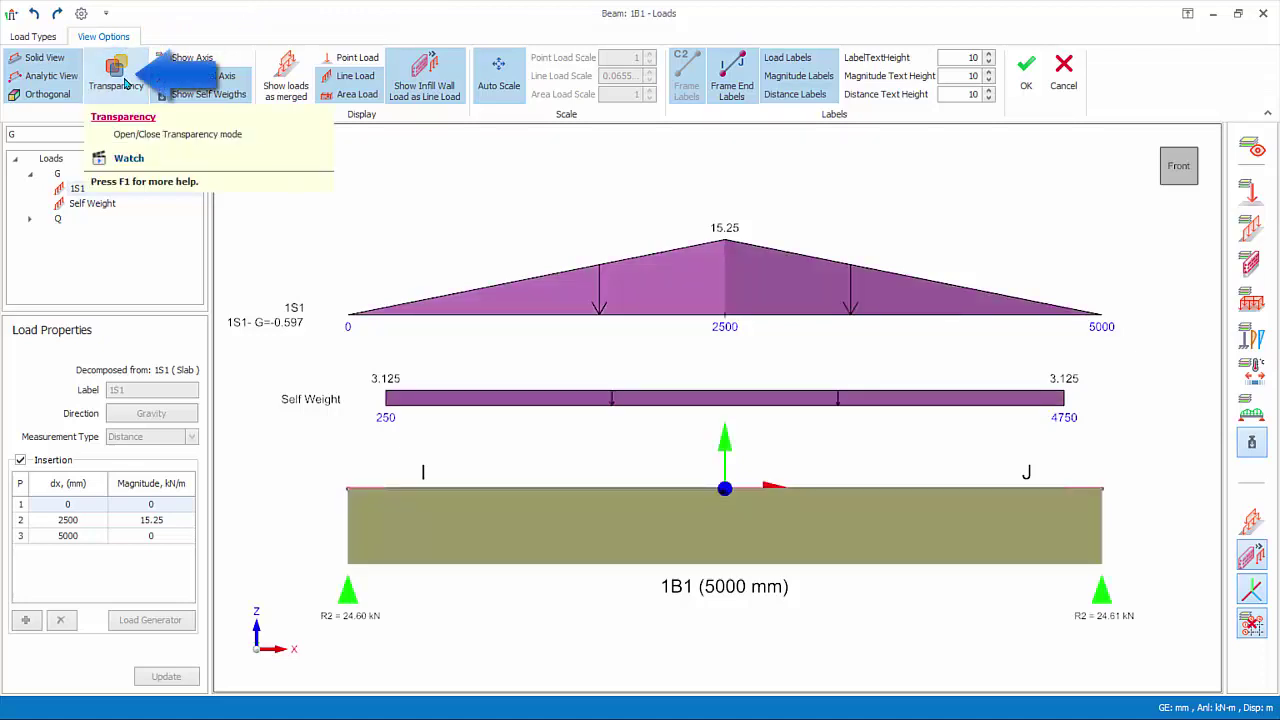
left_click(124, 84)
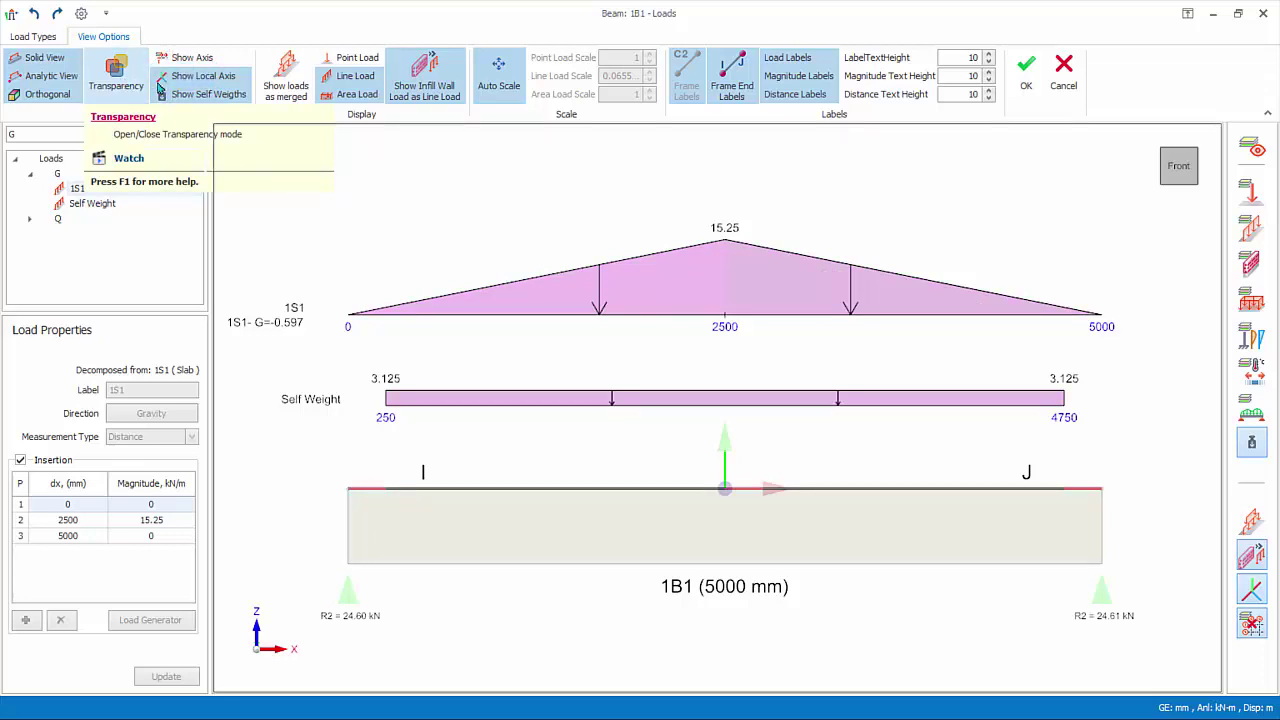
left_click(291, 88)
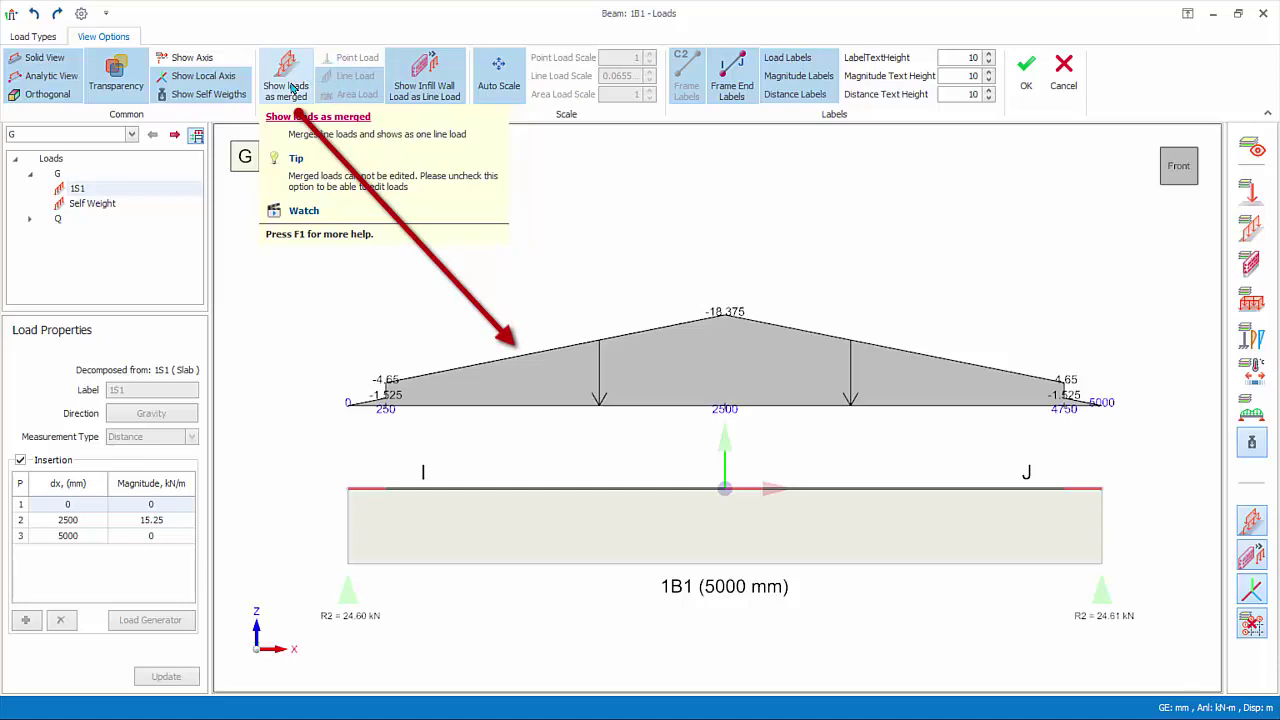
left_click(290, 88)
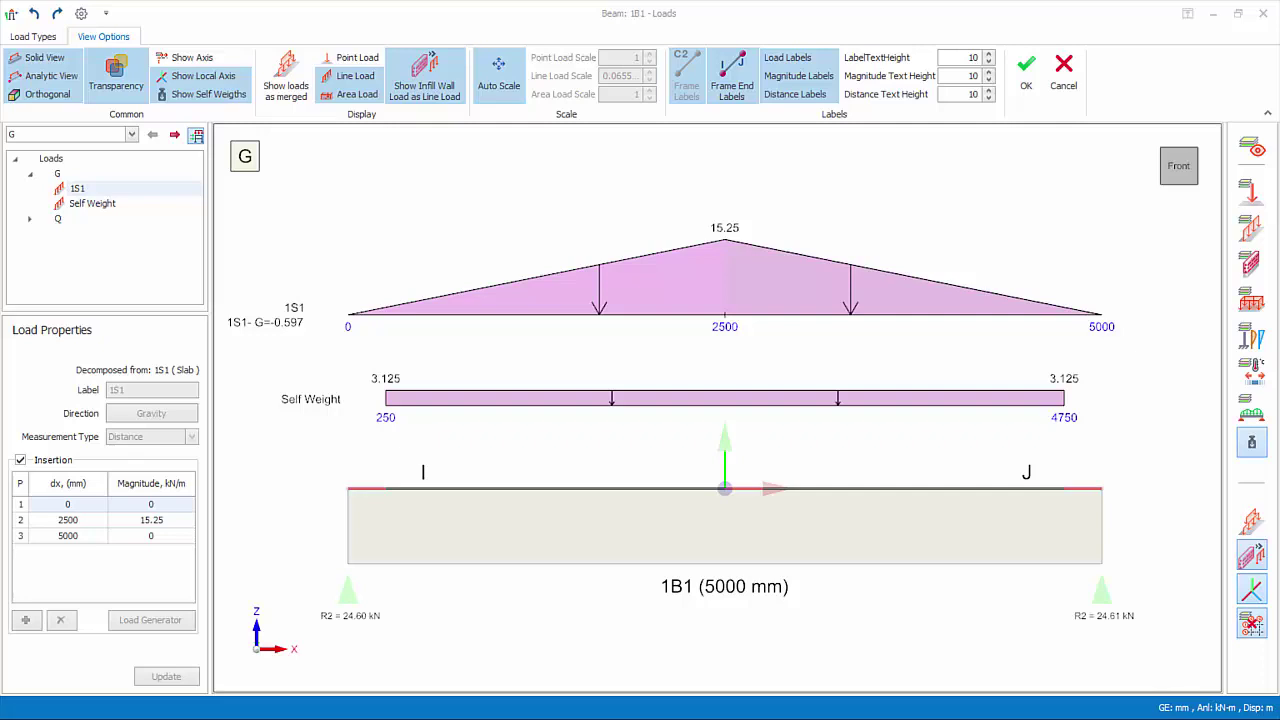
Start a Wall Load, pick 200 Brick Wall - Singapore from the library, and select the h-Start value
left_click(34, 37)
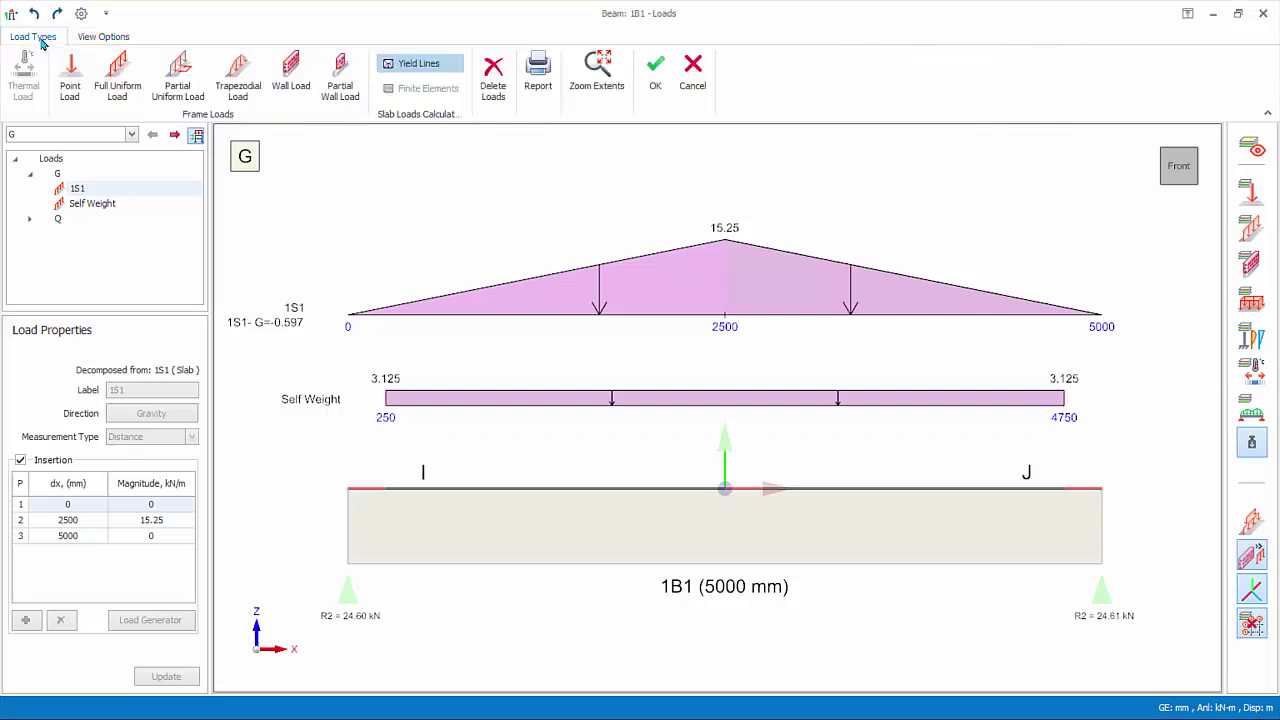
left_click(289, 88)
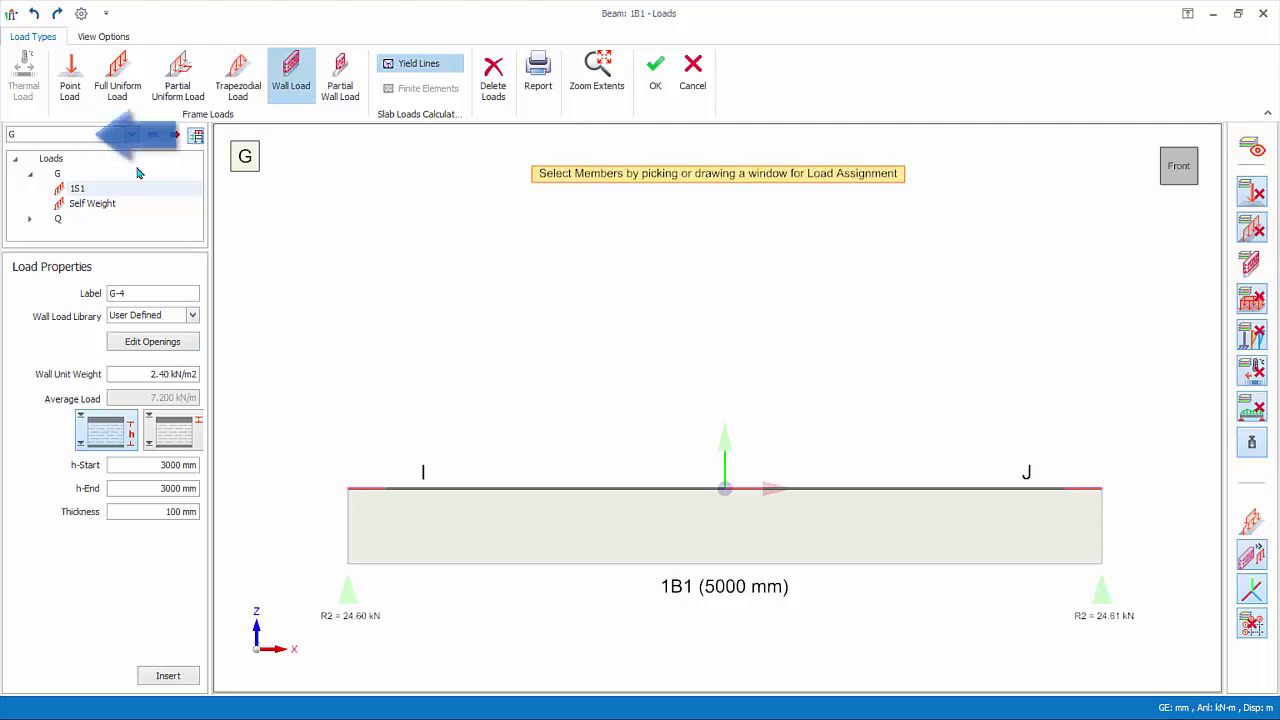
left_click(131, 134)
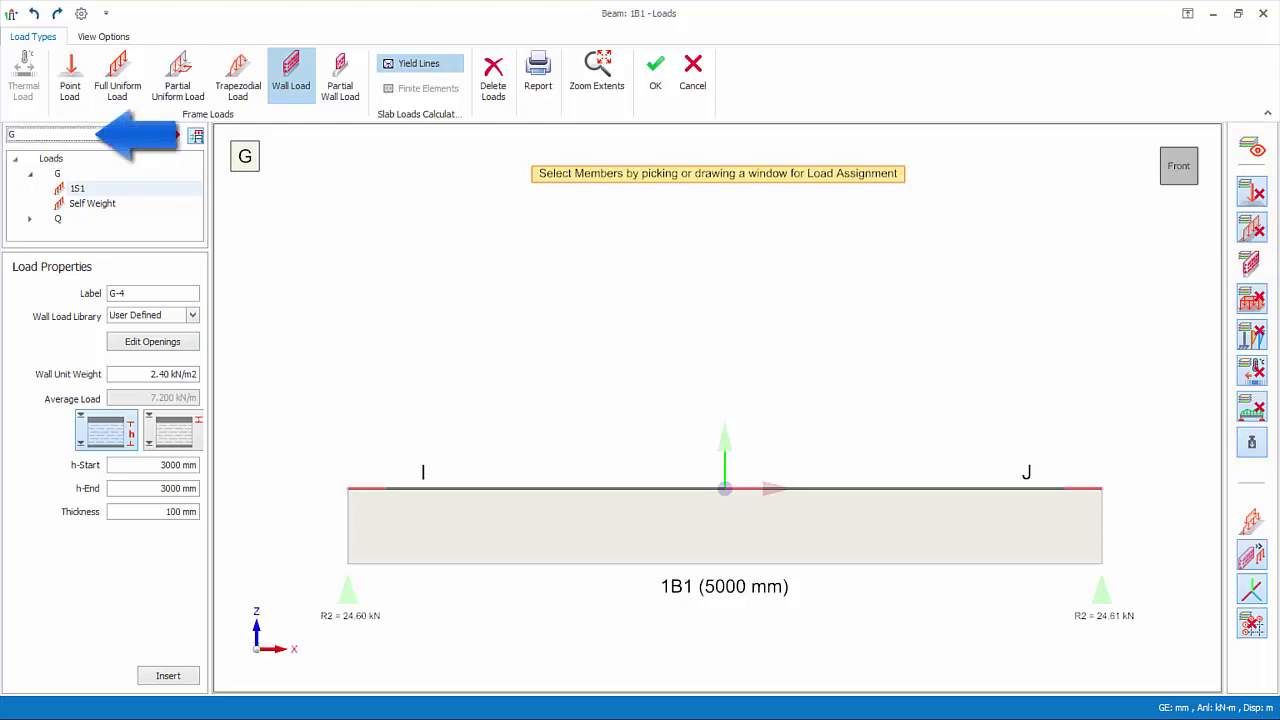
left_click(195, 316)
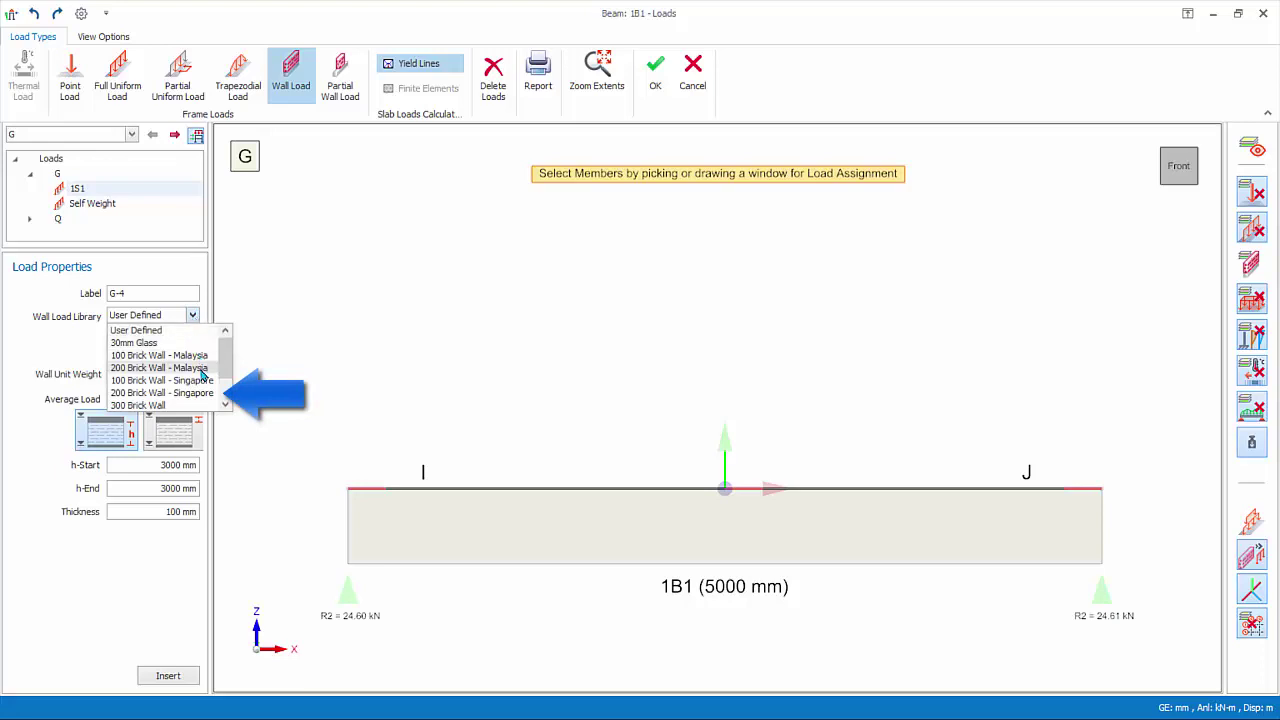
left_click(200, 393)
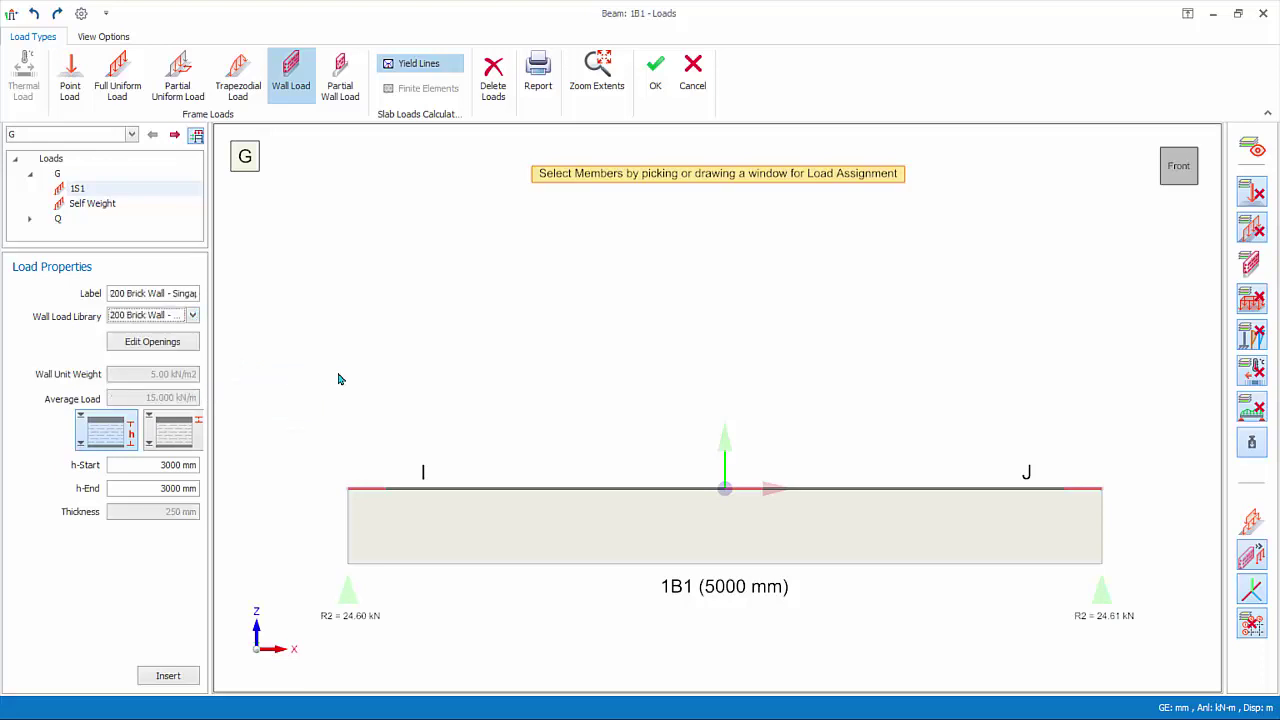
left_click(165, 467)
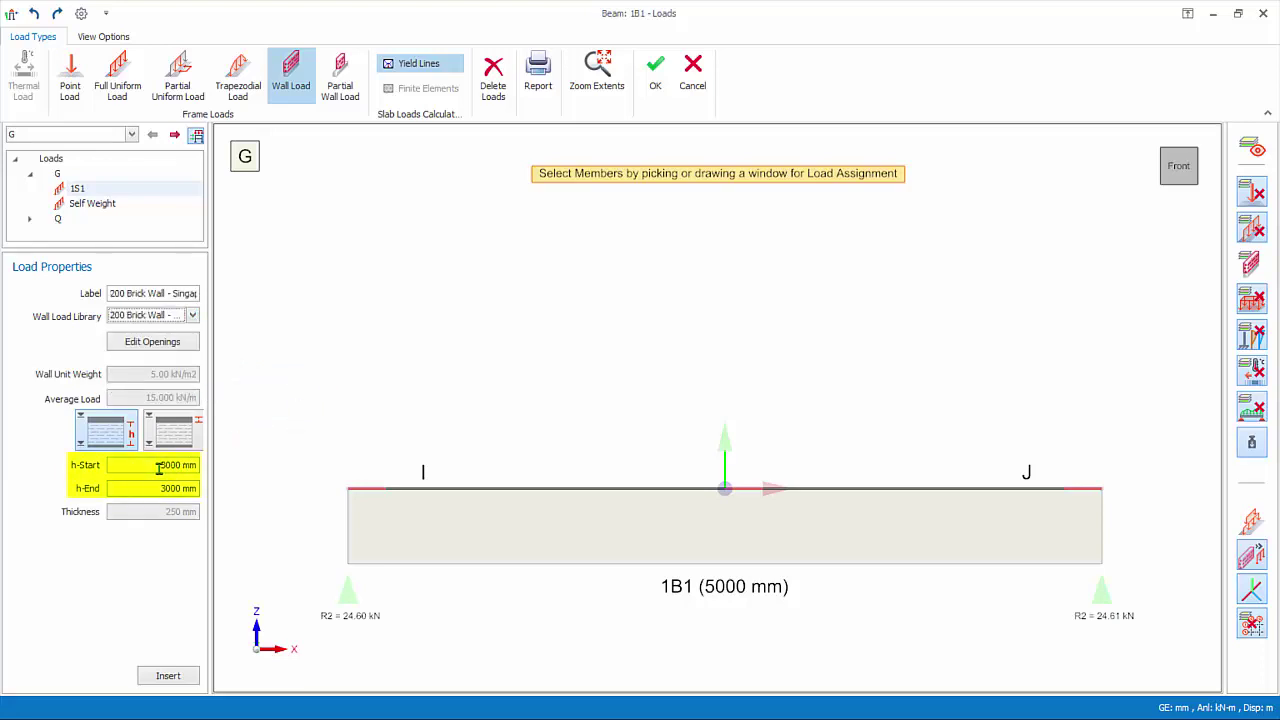
double_click(159, 467)
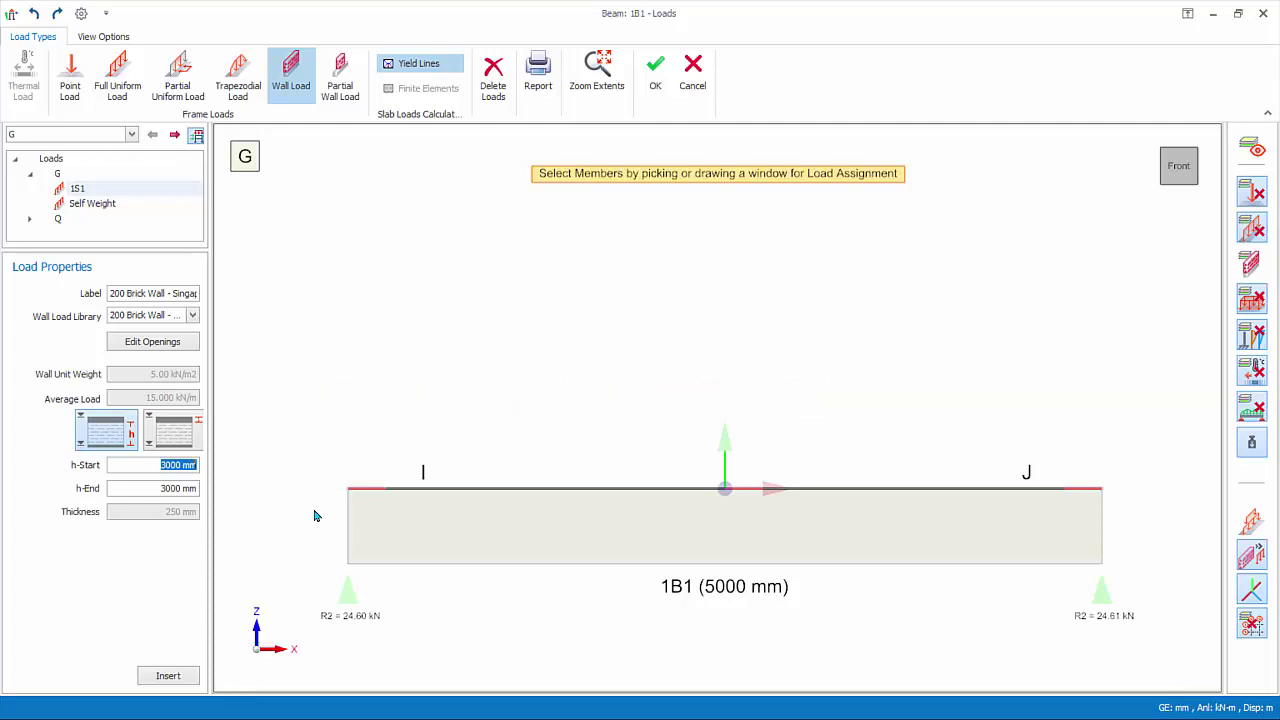
Place the 15 kN/m 200 Brick Wall - Singapore load on beam 1B1 and select it in the tree
left_click(457, 505)
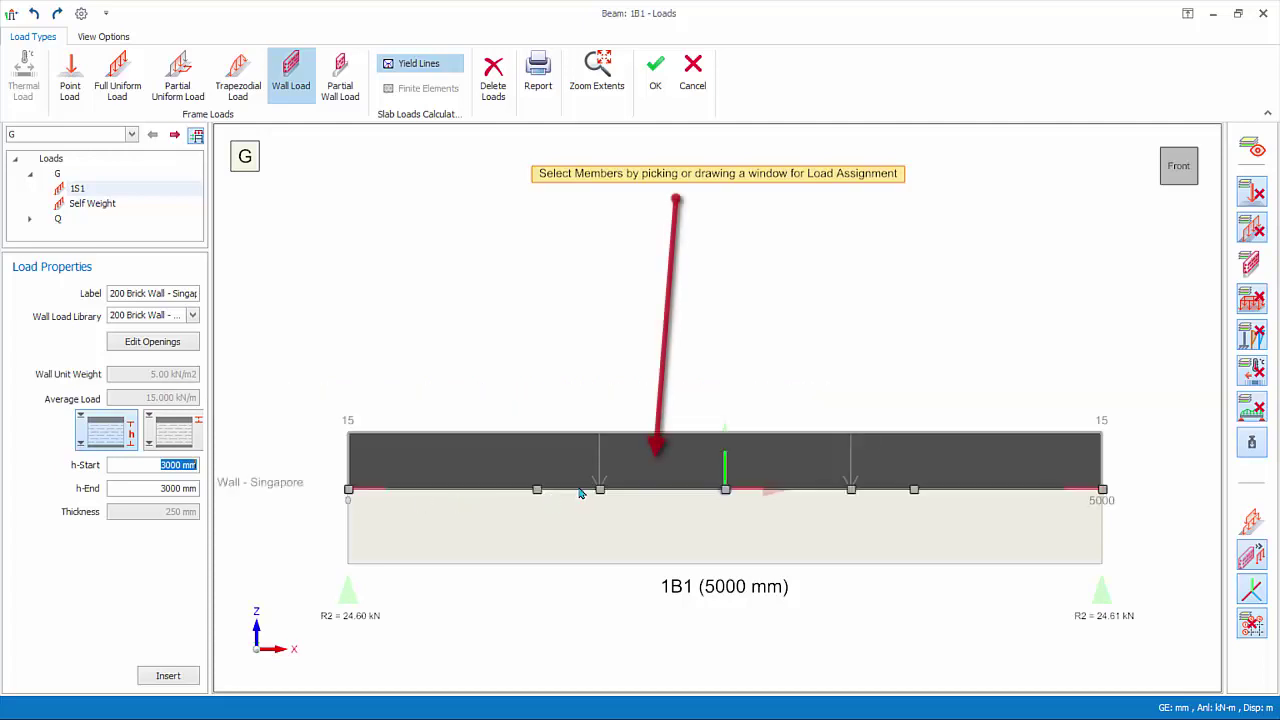
key("Return")
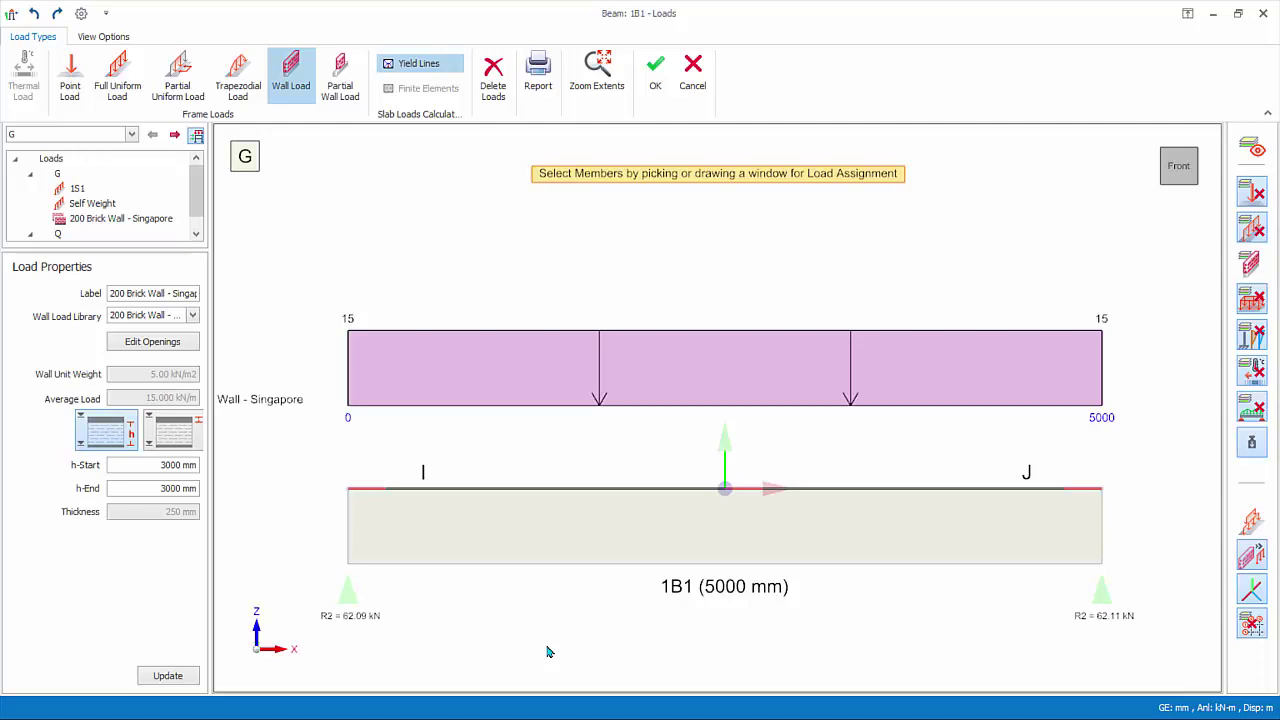
key("Escape")
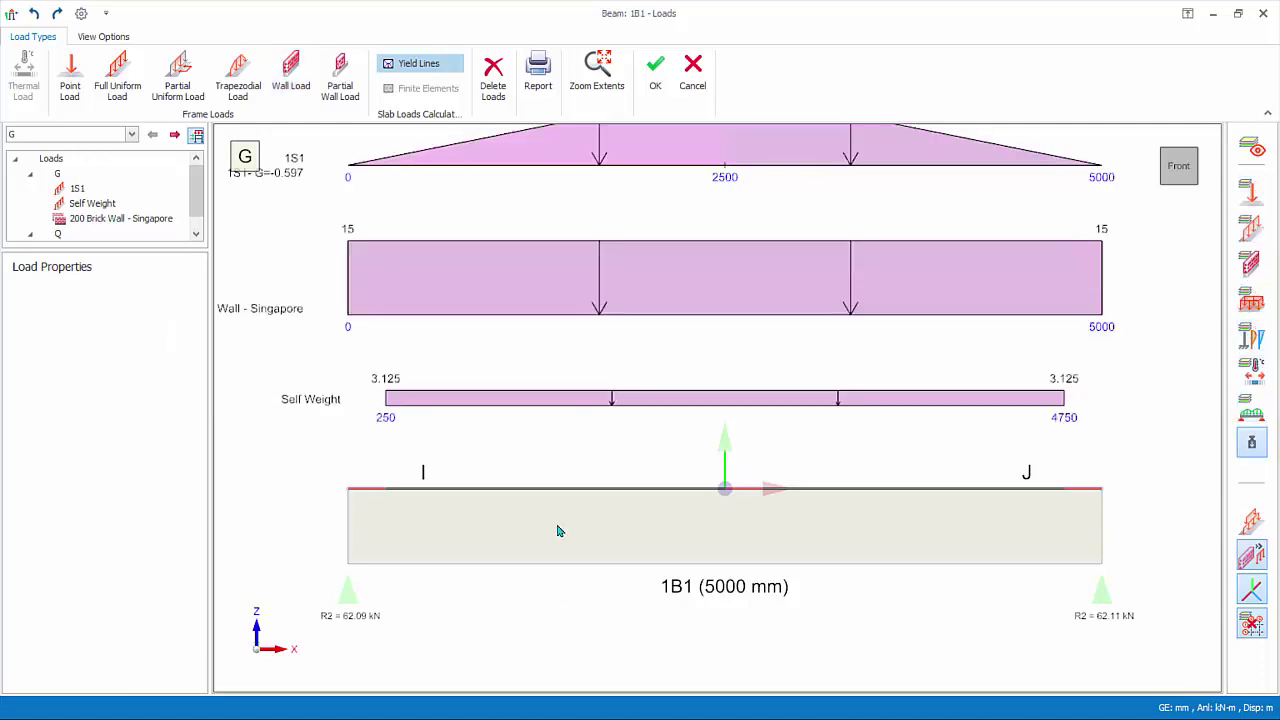
left_click(130, 220)
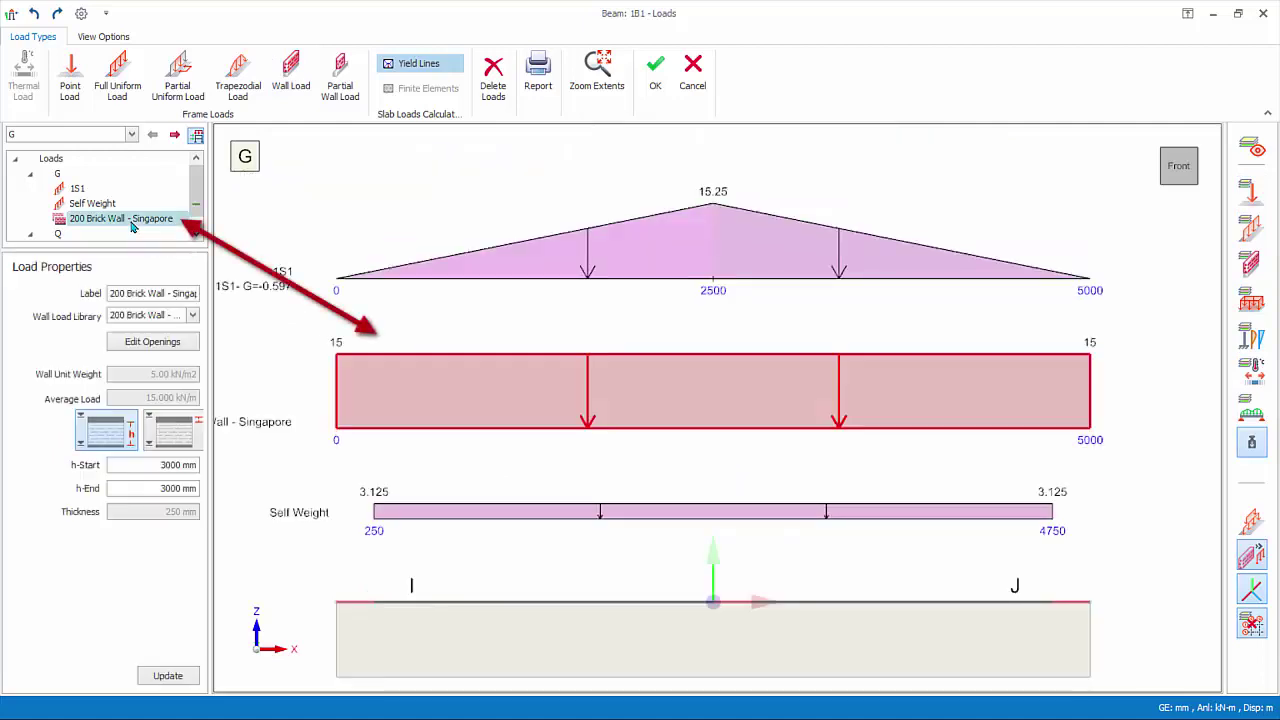
In the Wall Opening Editor, add one 1000 × 1000 mm opening at X 2000, Y 1000
left_click(152, 342)
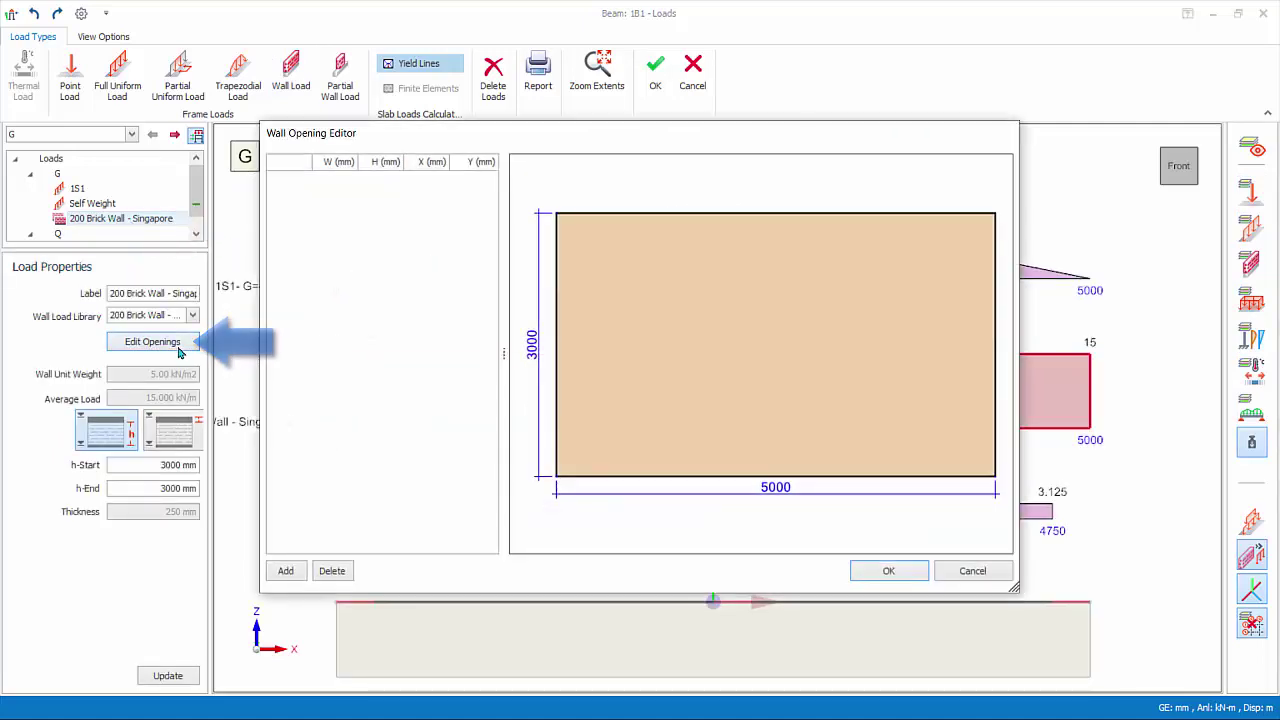
left_click(285, 570)
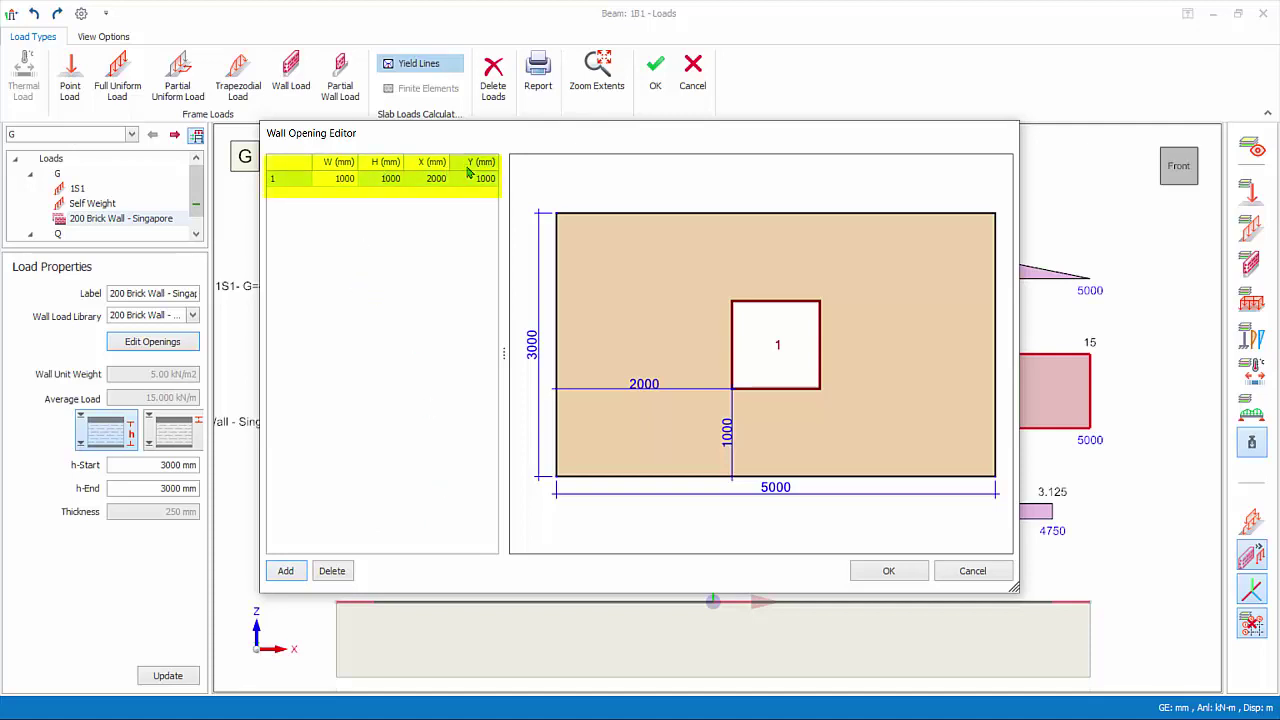
left_click(436, 178)
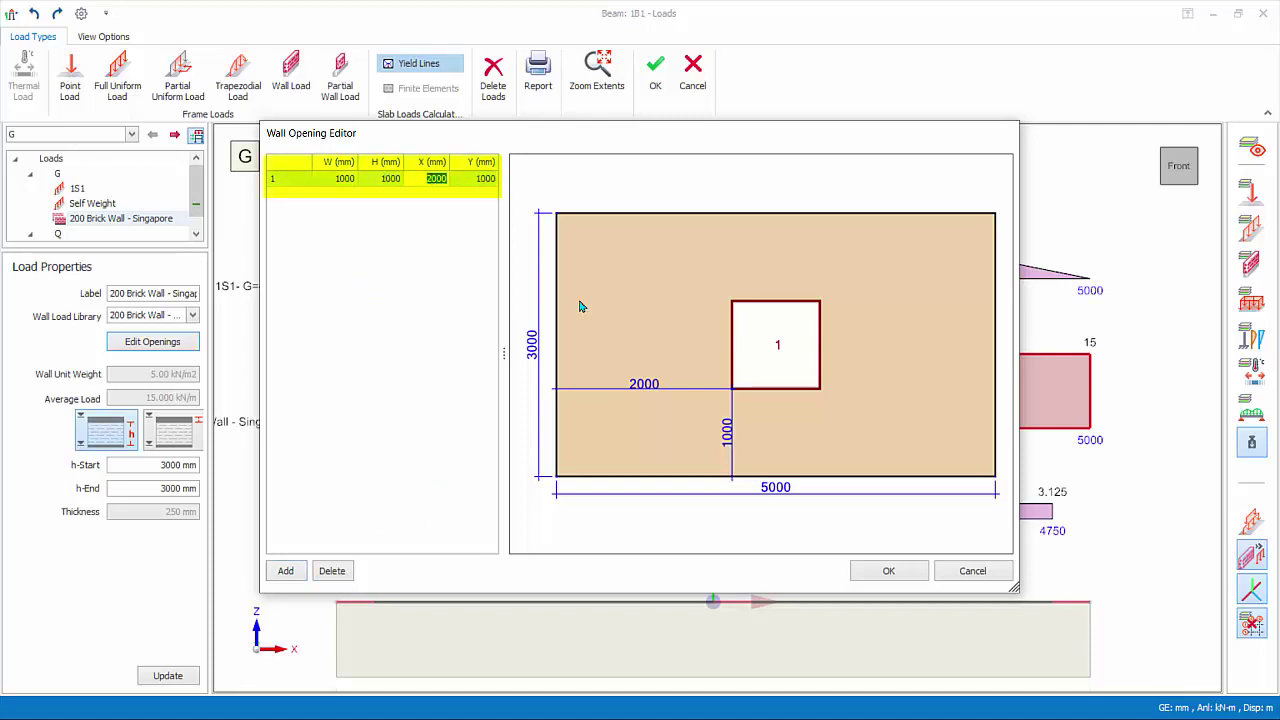
left_click(976, 576)
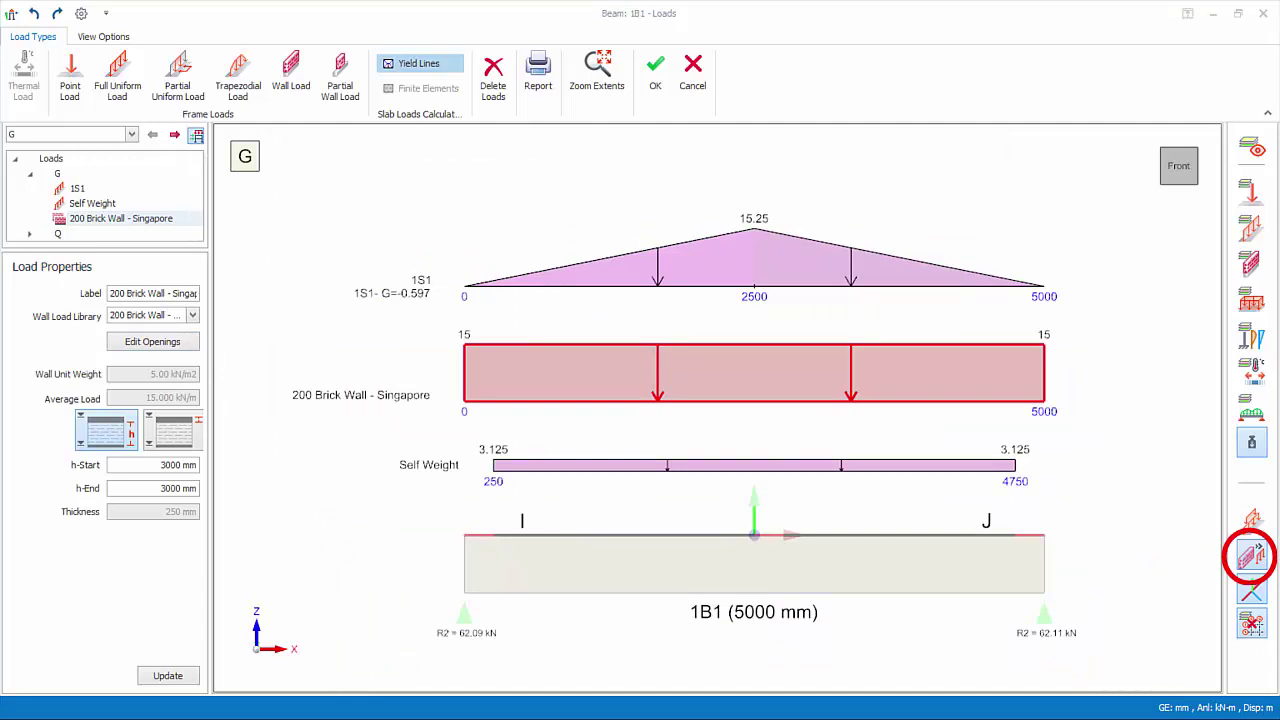
Preview beam 1B1's wall load as an area and in 3D, restore line-load display, then accept
left_click(1249, 558)
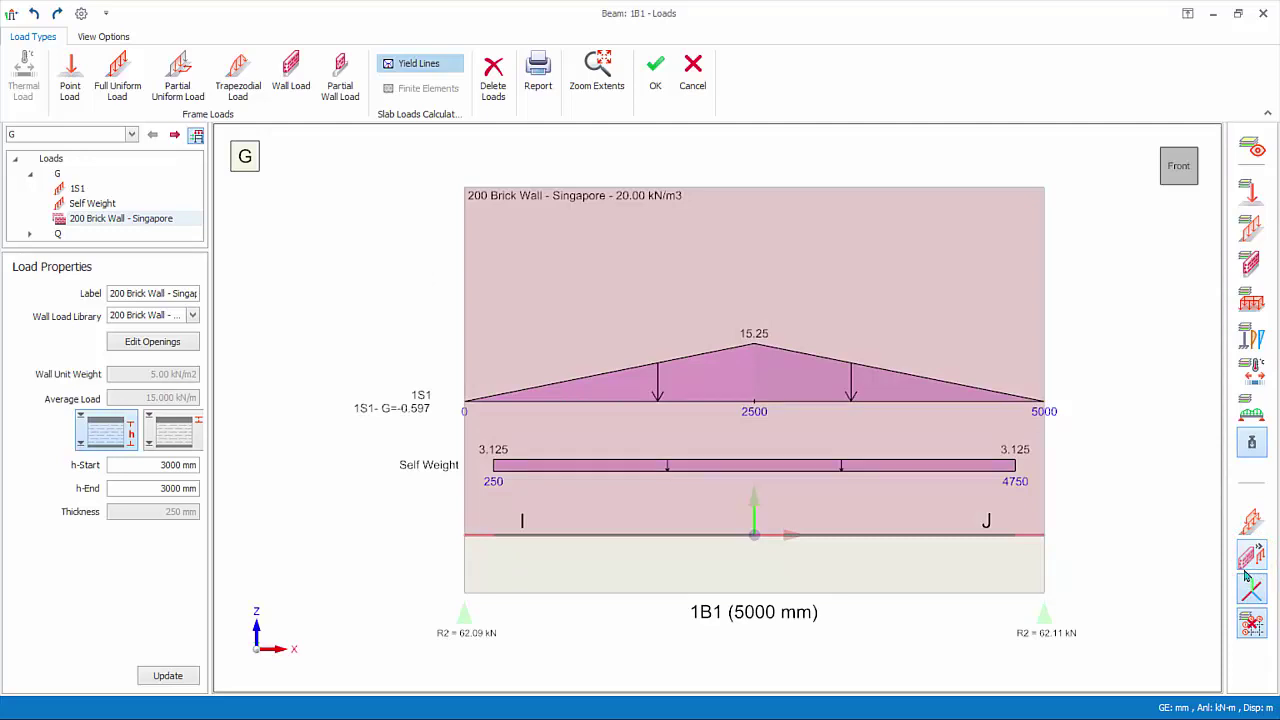
left_click(1251, 590)
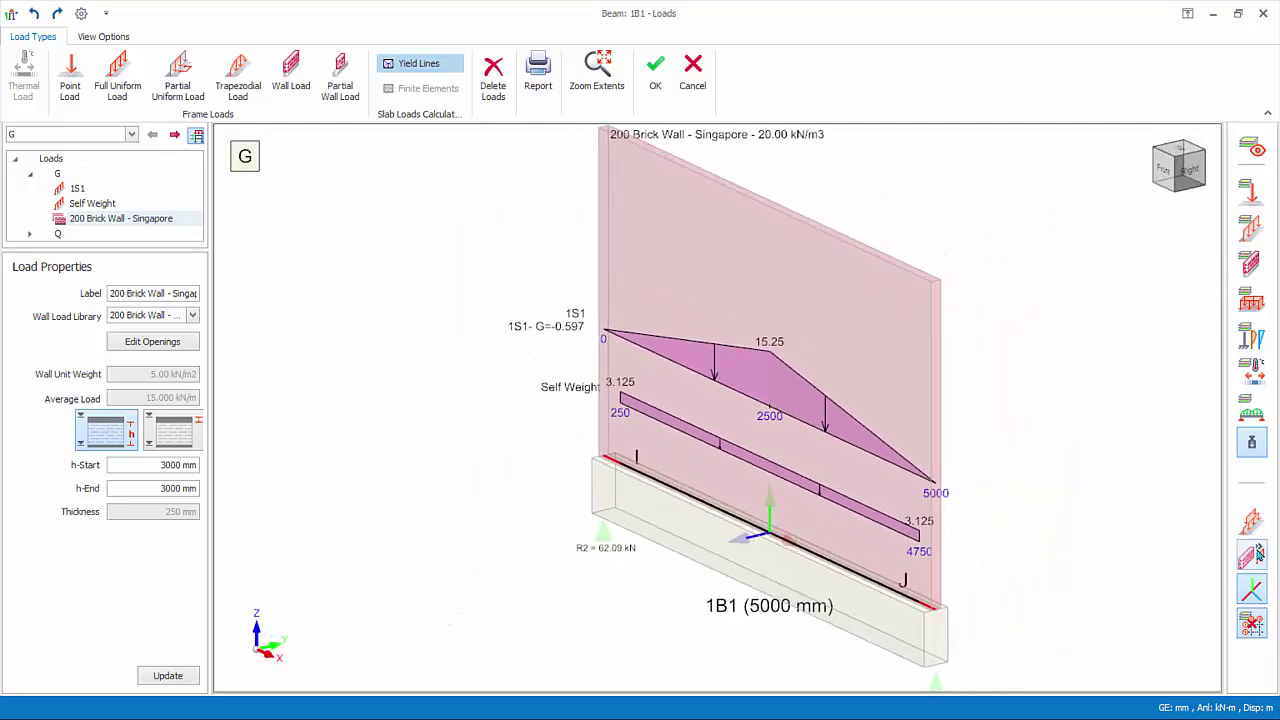
left_click(1251, 556)
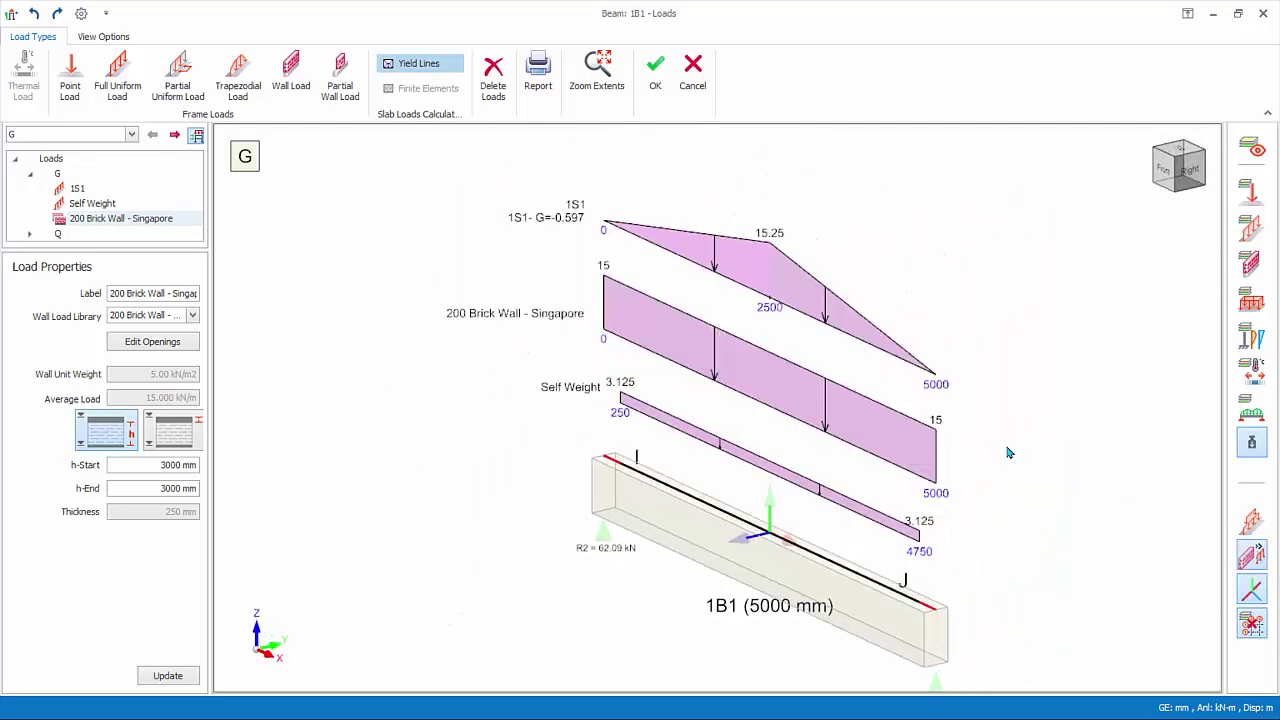
left_click(657, 80)
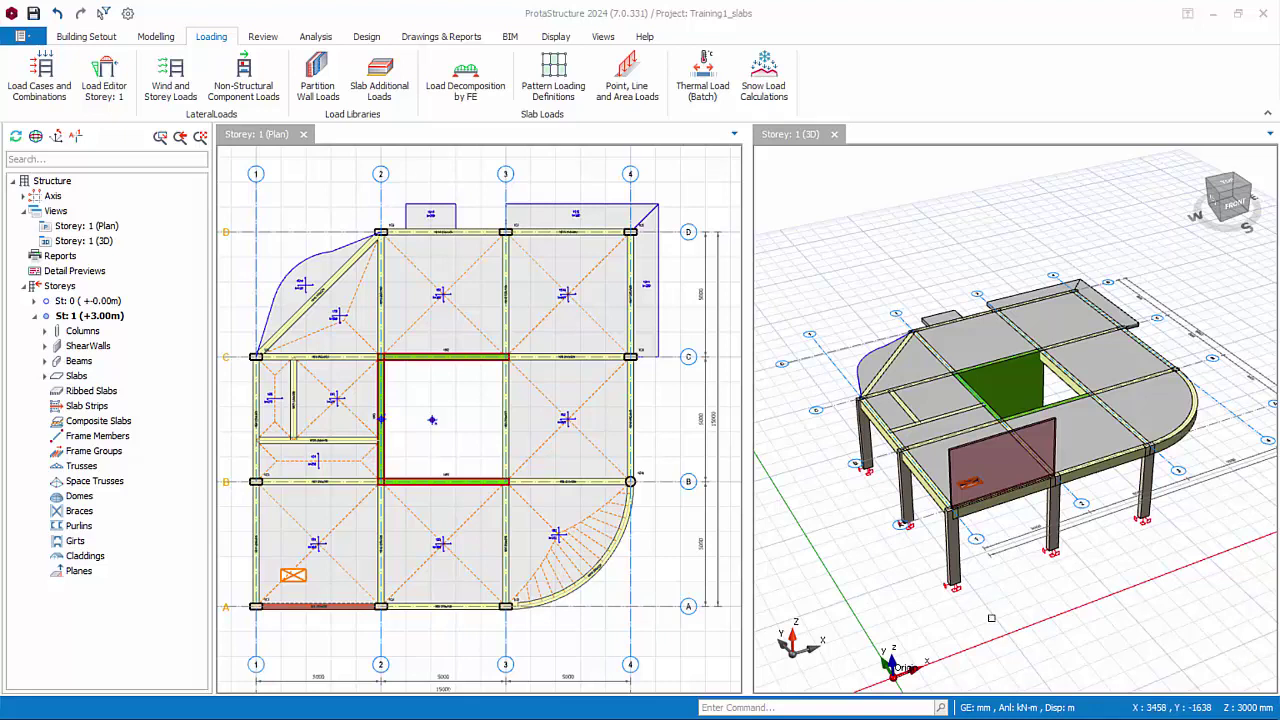
Switch to the Storey: 1 plan and launch the storey 1 load editor
left_click(286, 140)
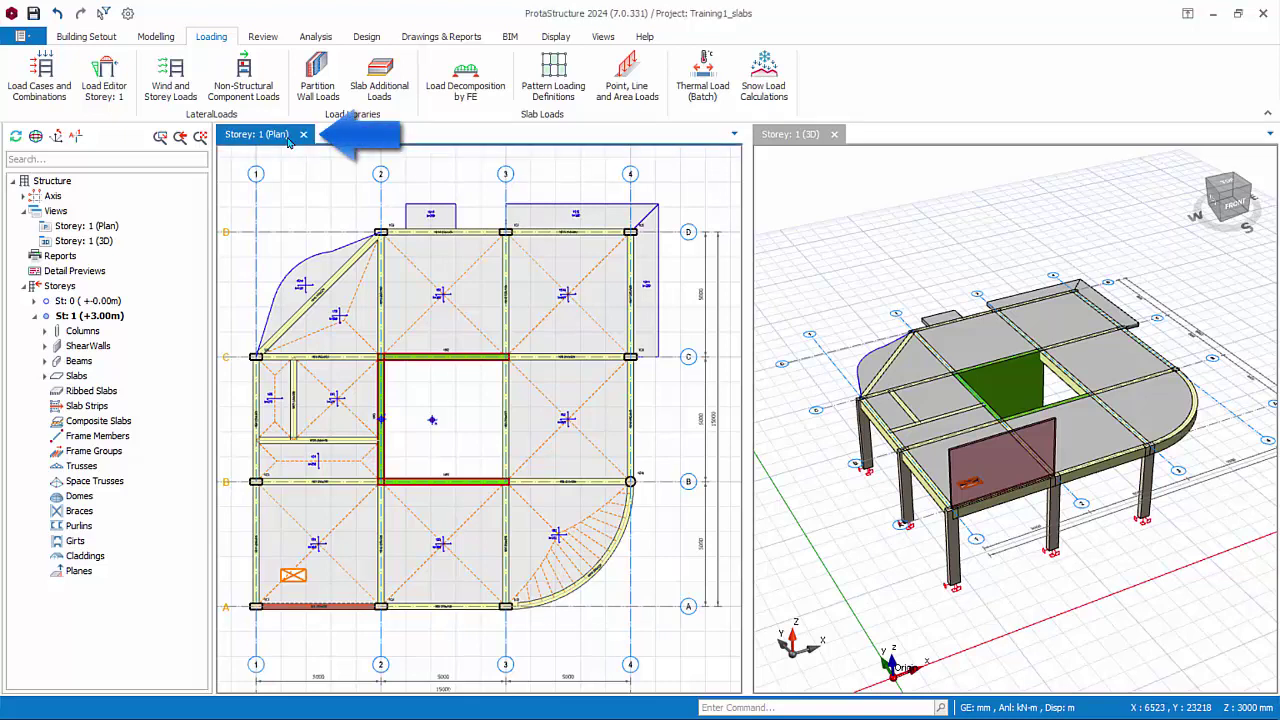
left_click(106, 80)
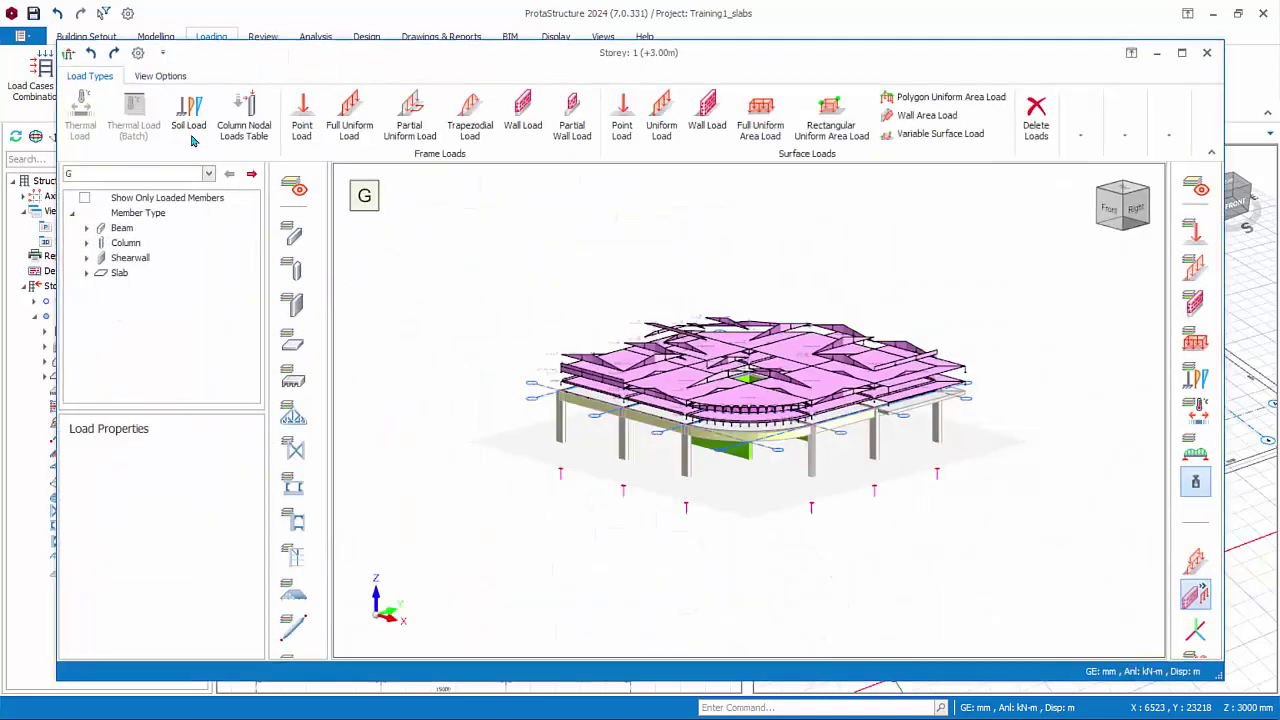
Maximize the load editor and tilt the 3D view to look down on the floor
left_click(1182, 53)
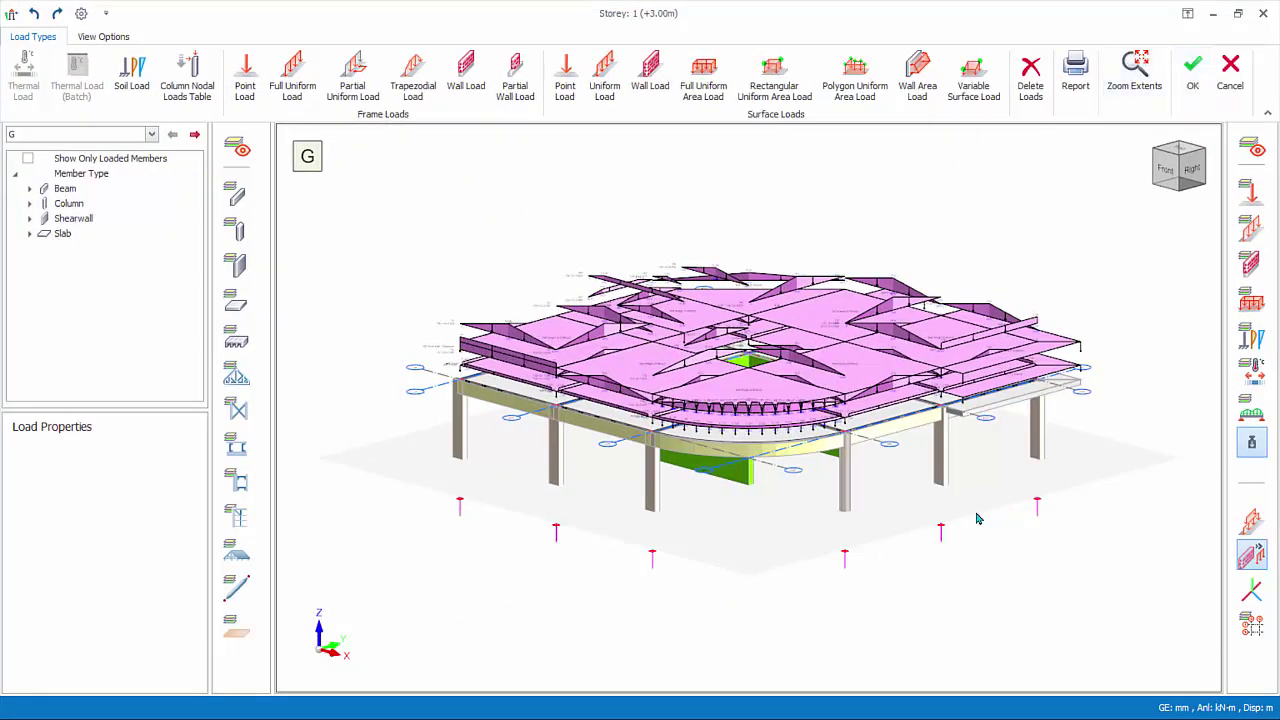
middle_click_drag(943, 560, 948, 600)
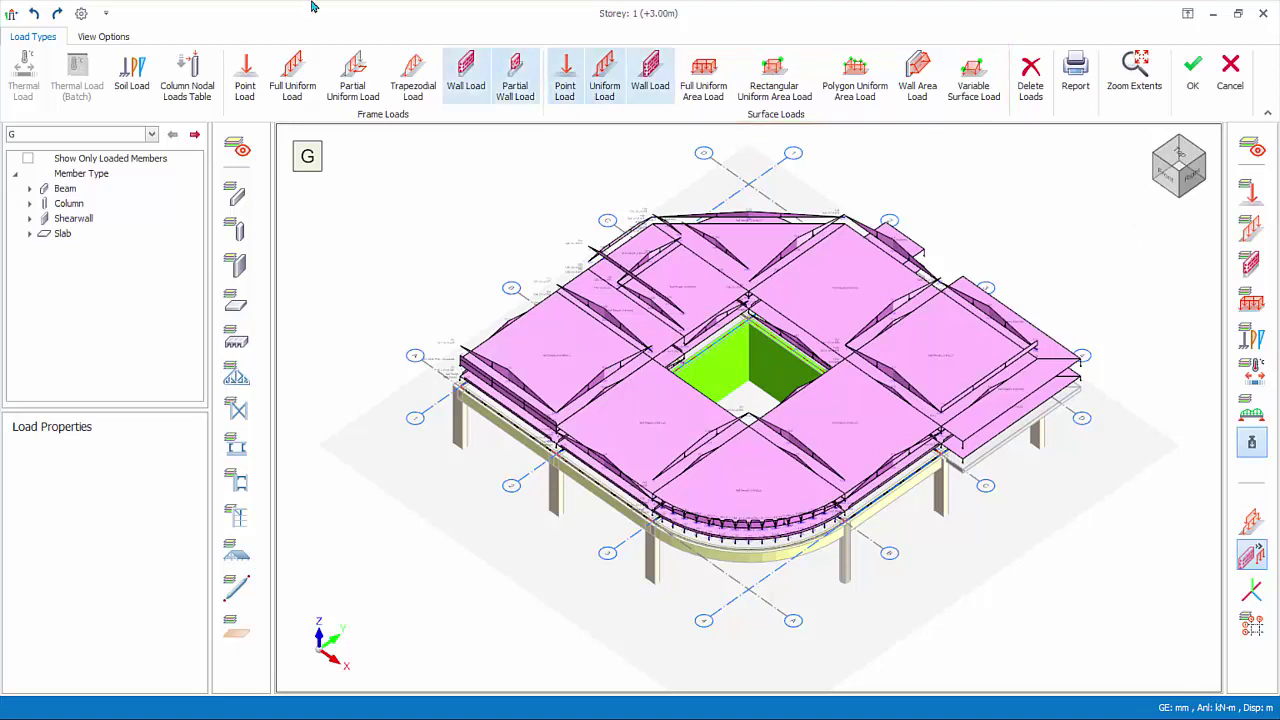
Keep the G load case, filter to loaded members, and expand the beam list
left_click(152, 135)
left_click(152, 135)
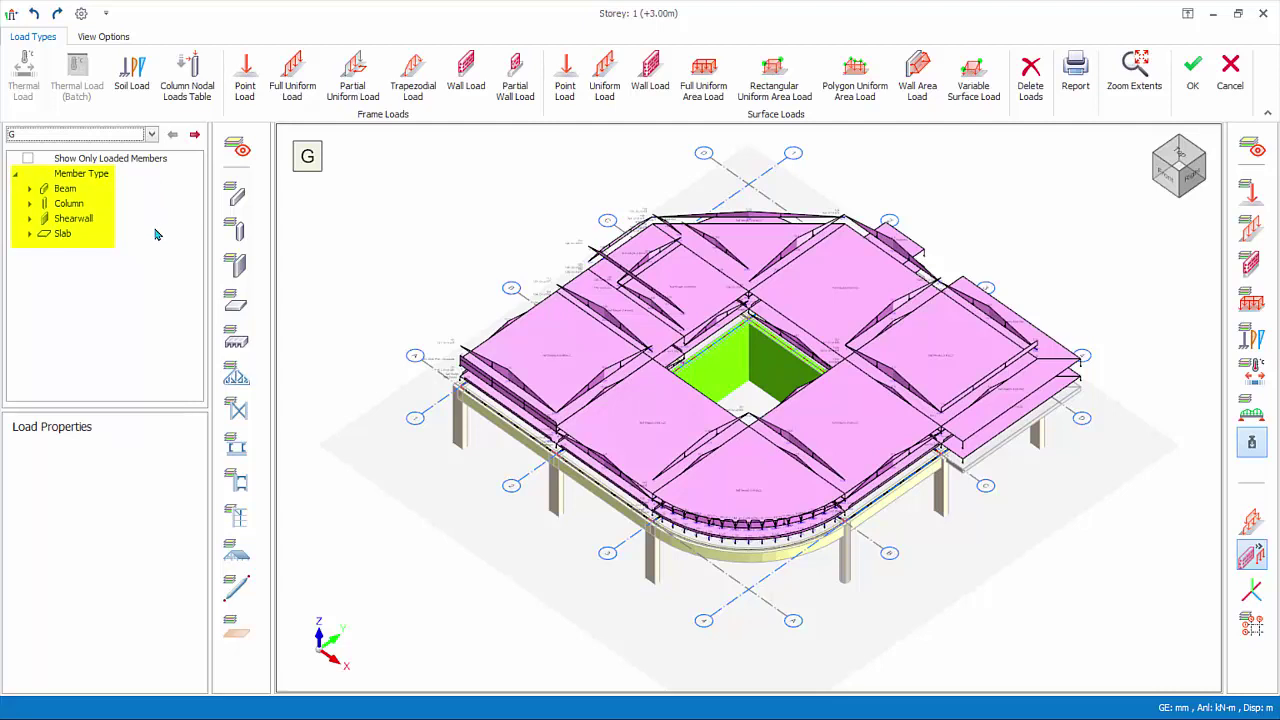
left_click(29, 160)
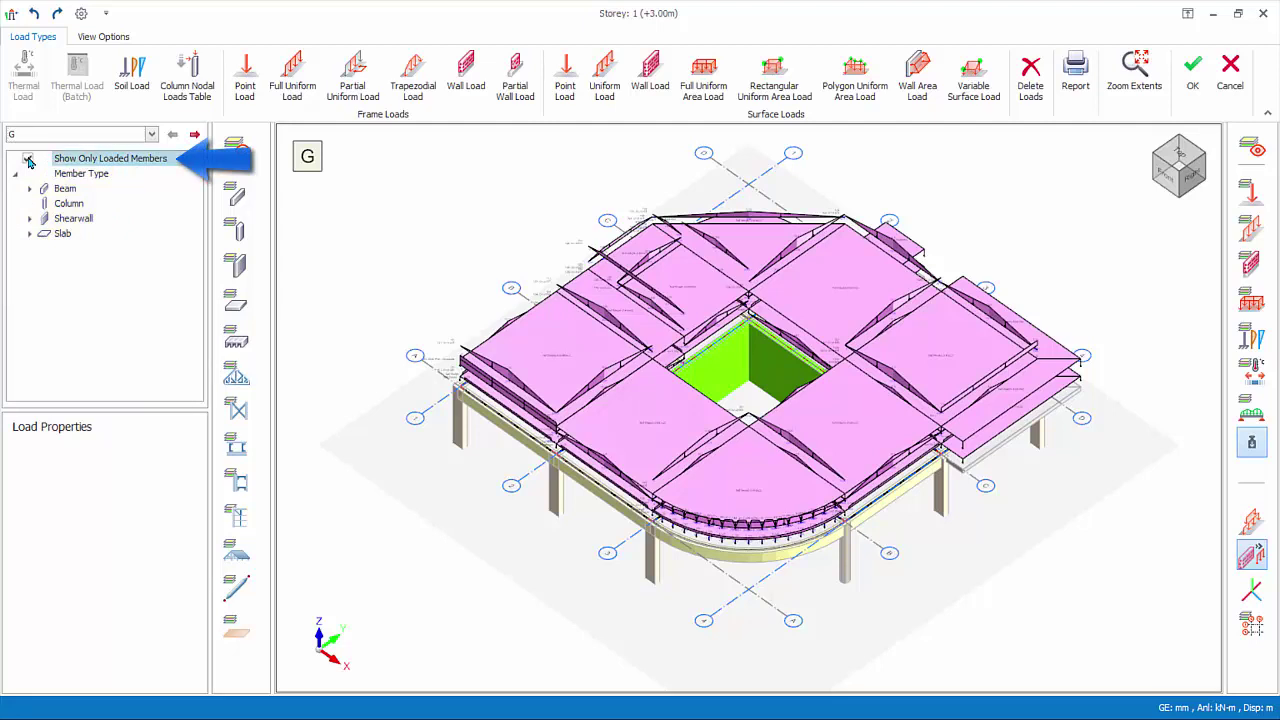
double_click(47, 191)
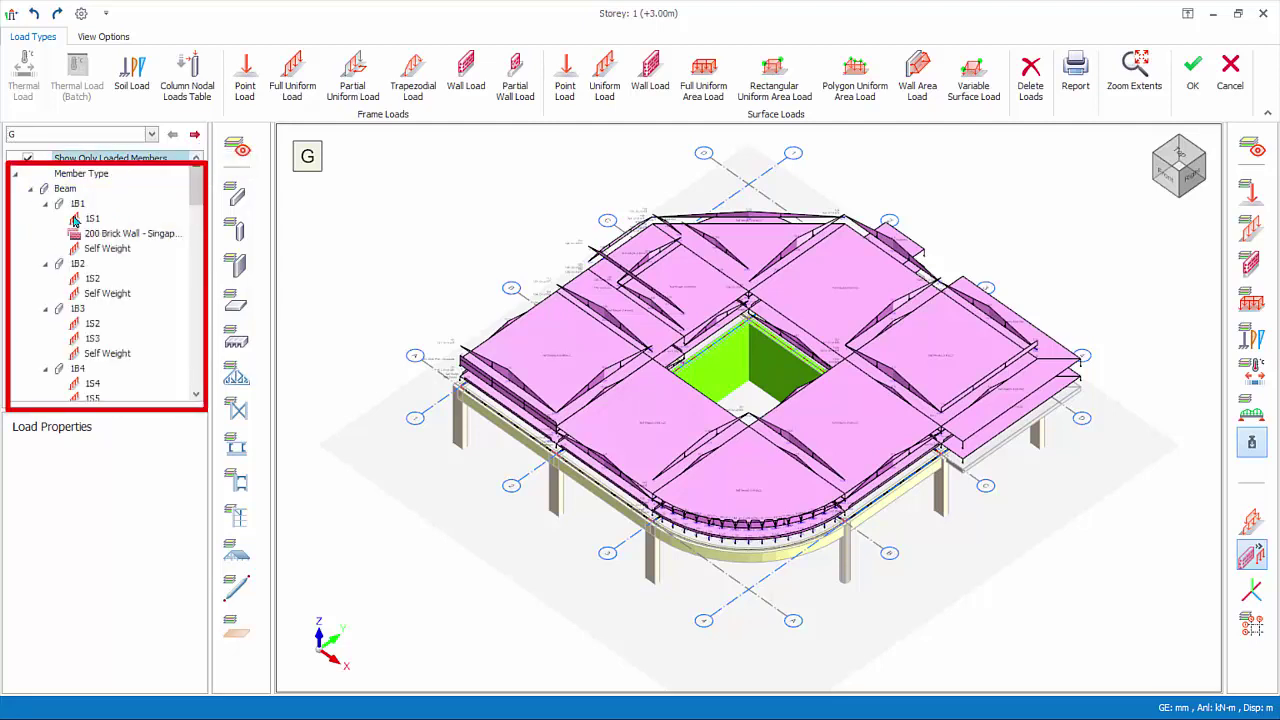
Inspect beam 1B1's 200 Brick Wall load, then select its 3.125 kN/m self weight
left_click(103, 236)
right_click(104, 239)
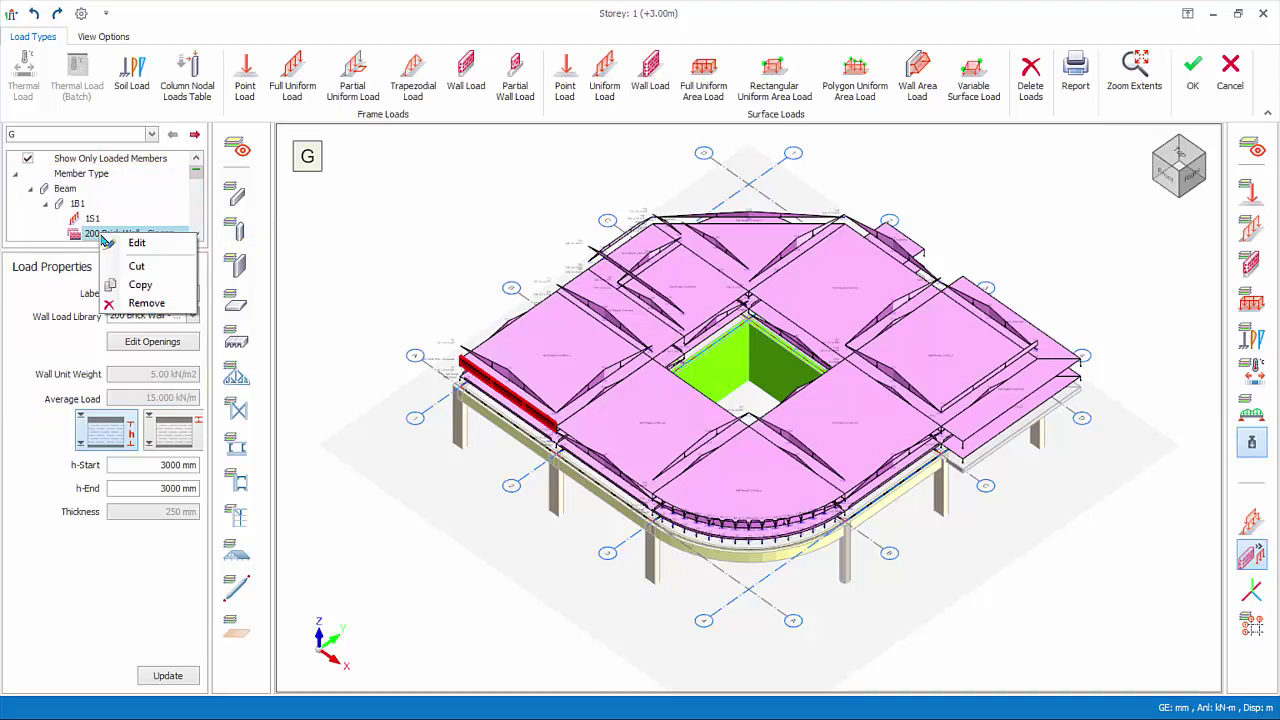
key("Escape")
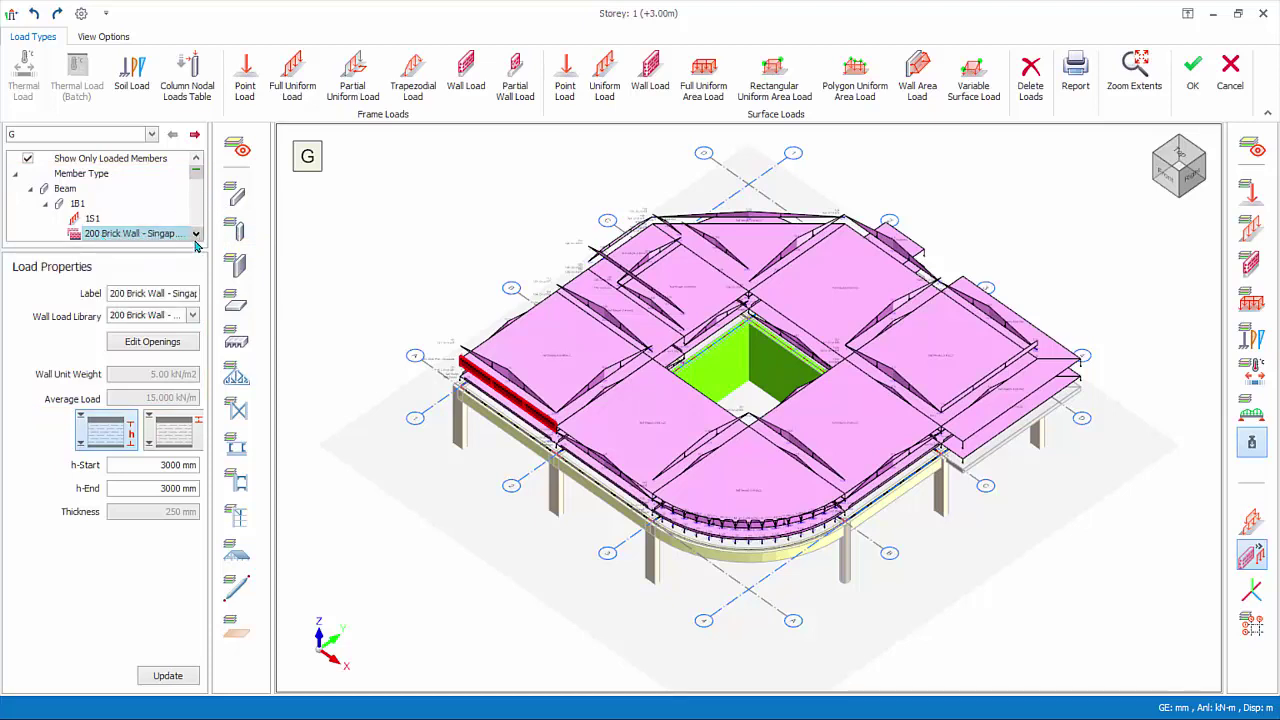
scroll(196, 243, "down", 1)
left_click(104, 220)
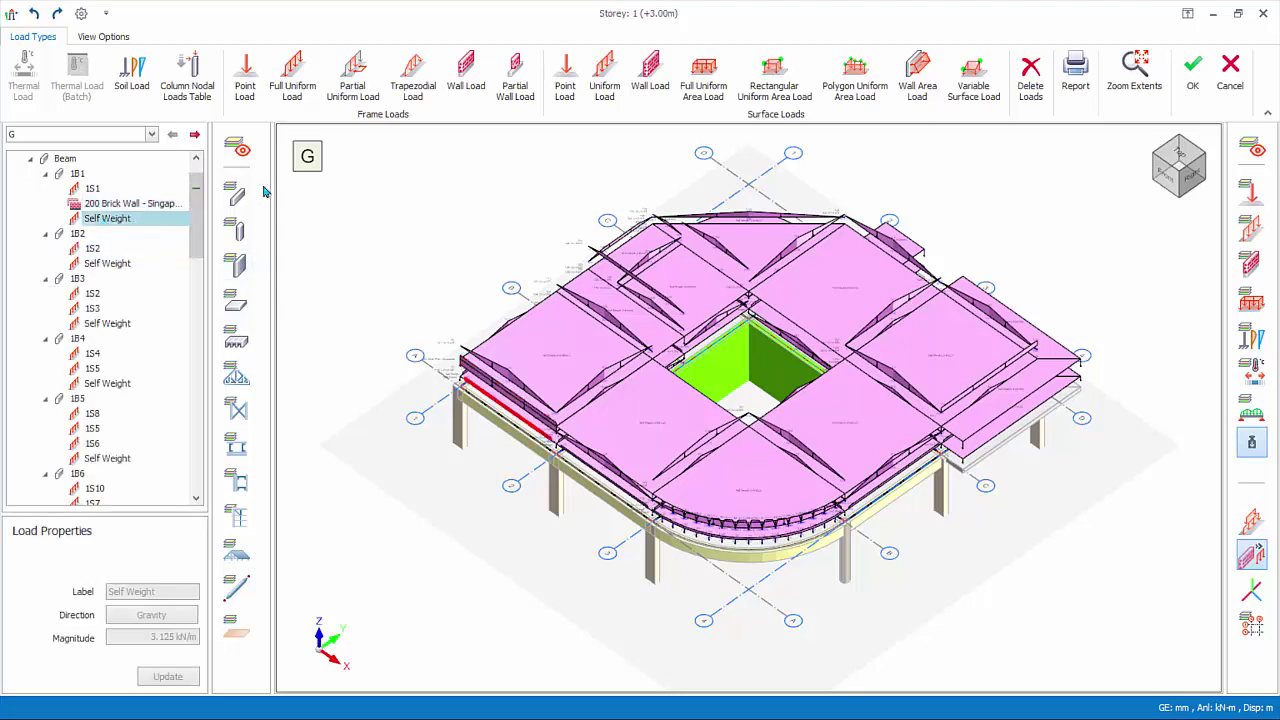
Hide the slabs, line loads and decomposed line loads in the storey 1 load view
left_click(238, 303)
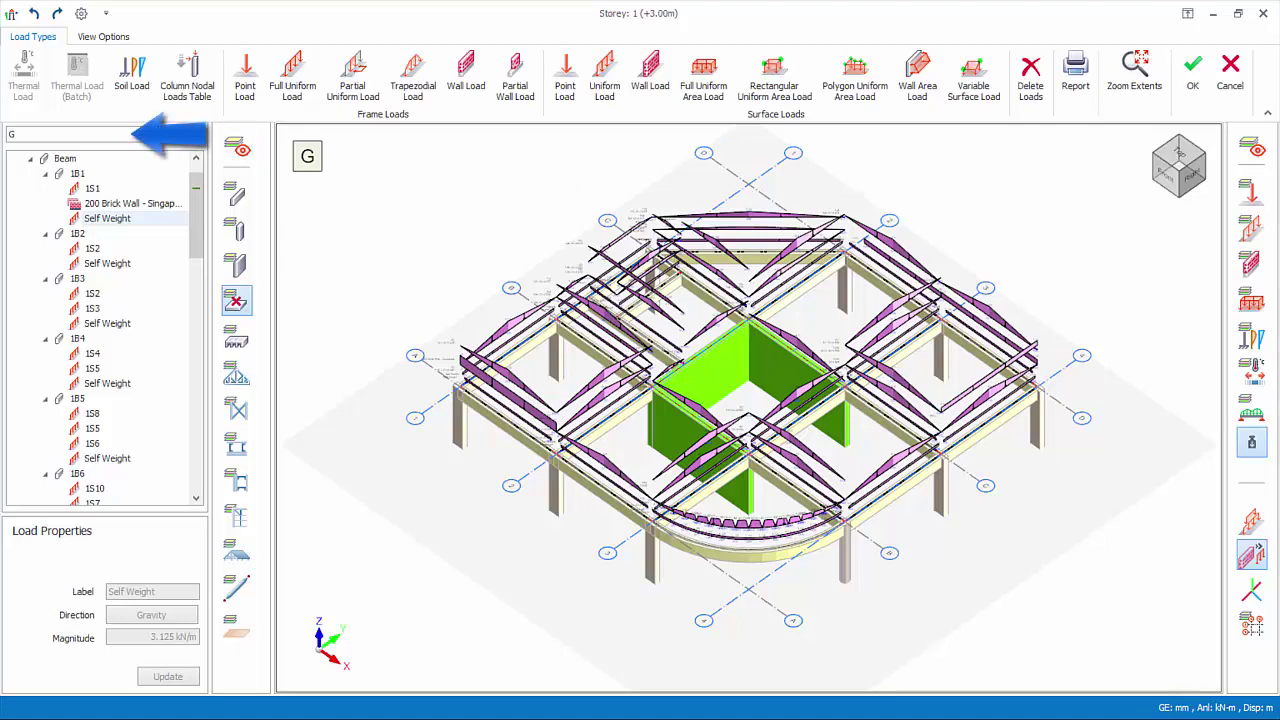
left_click(1253, 231)
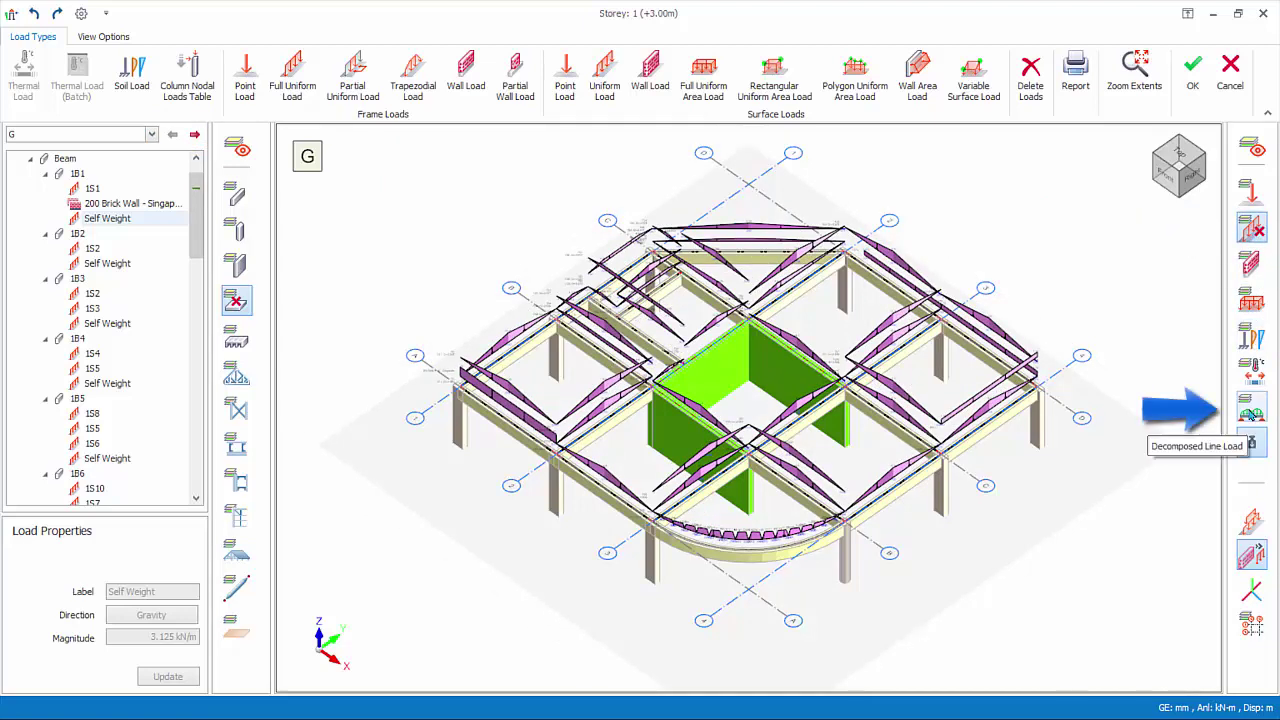
left_click(1251, 413)
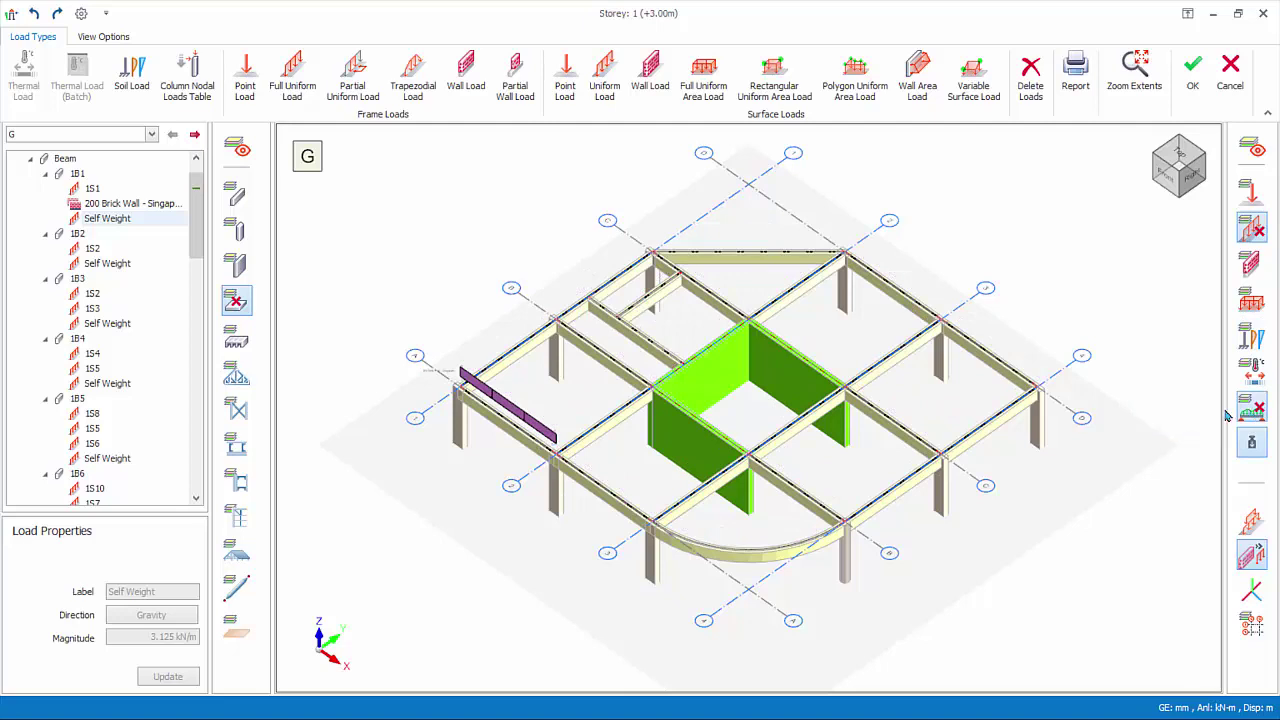
Copy beam 1B1's brick wall load and paste it onto the curved bottom-edge beam
left_click(518, 418)
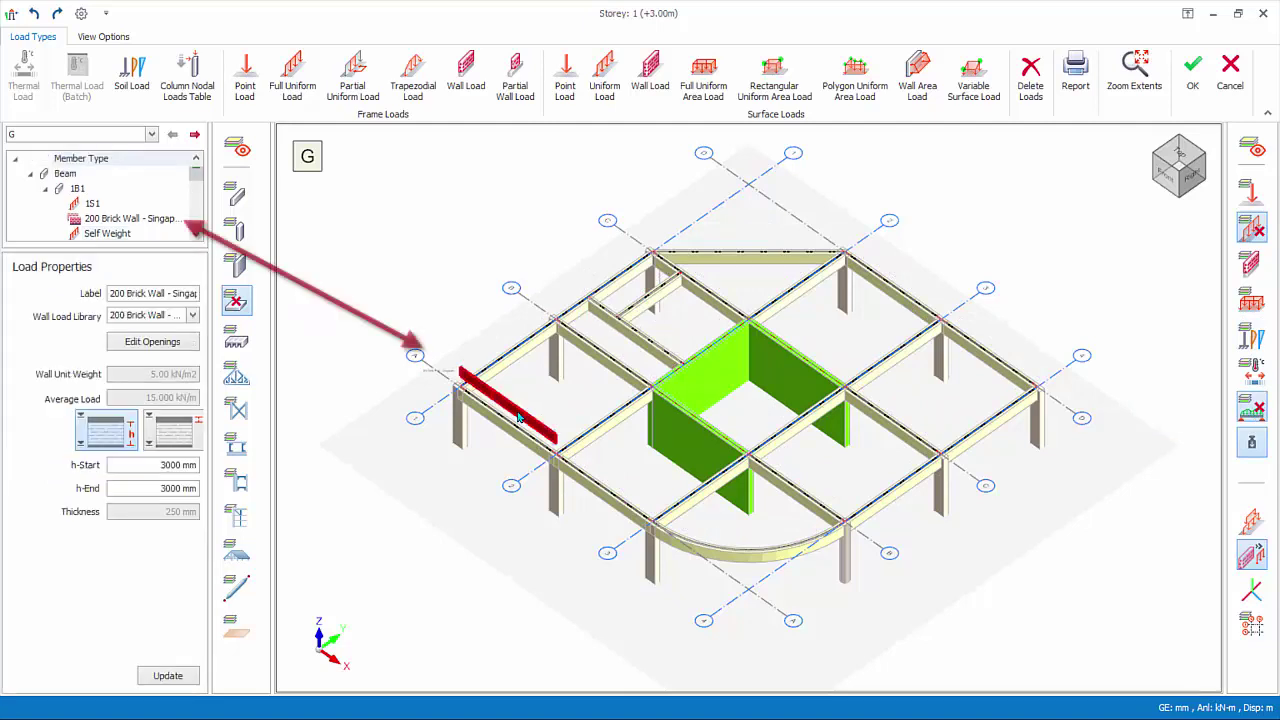
scroll(518, 418, "up", 3)
right_click(526, 400)
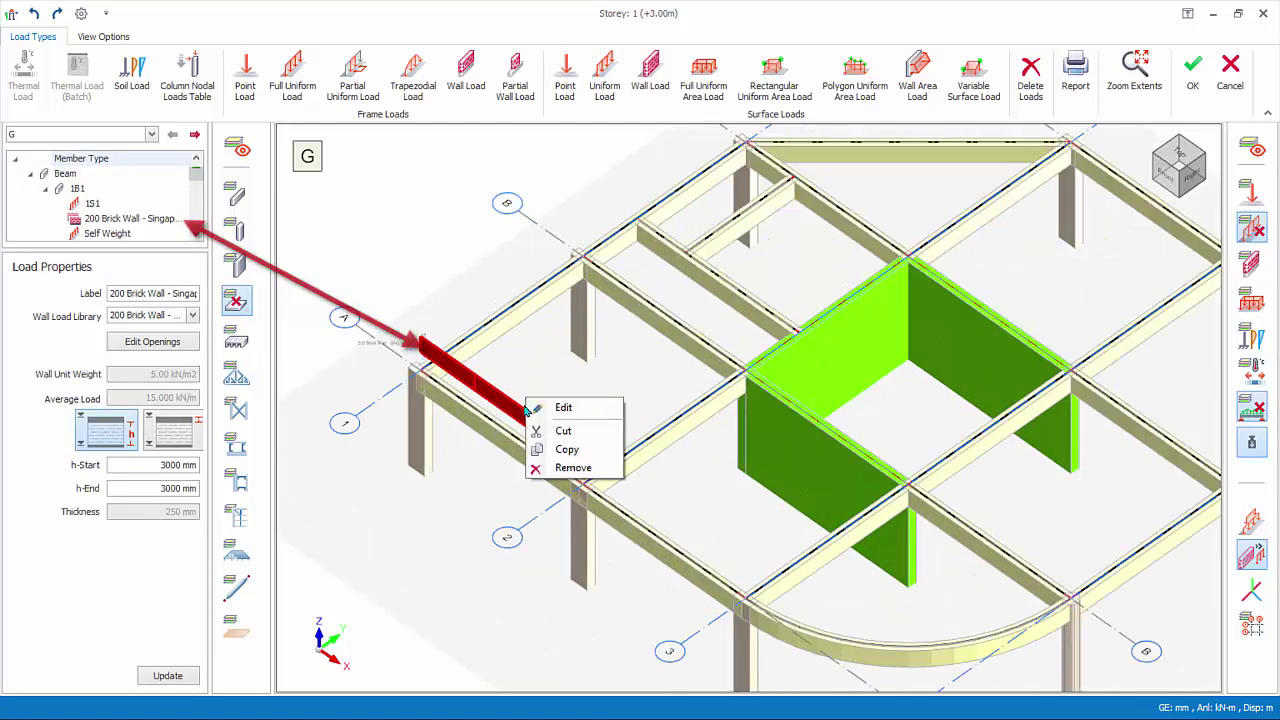
left_click(556, 450)
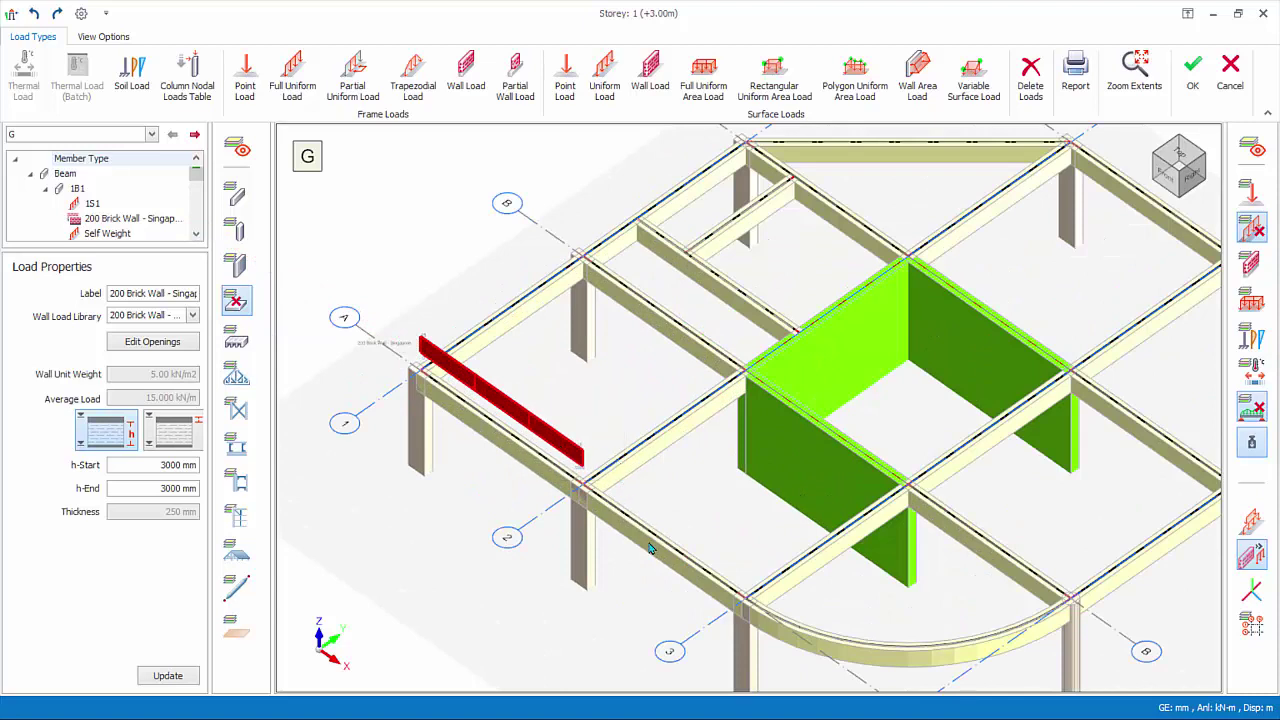
left_click(917, 658)
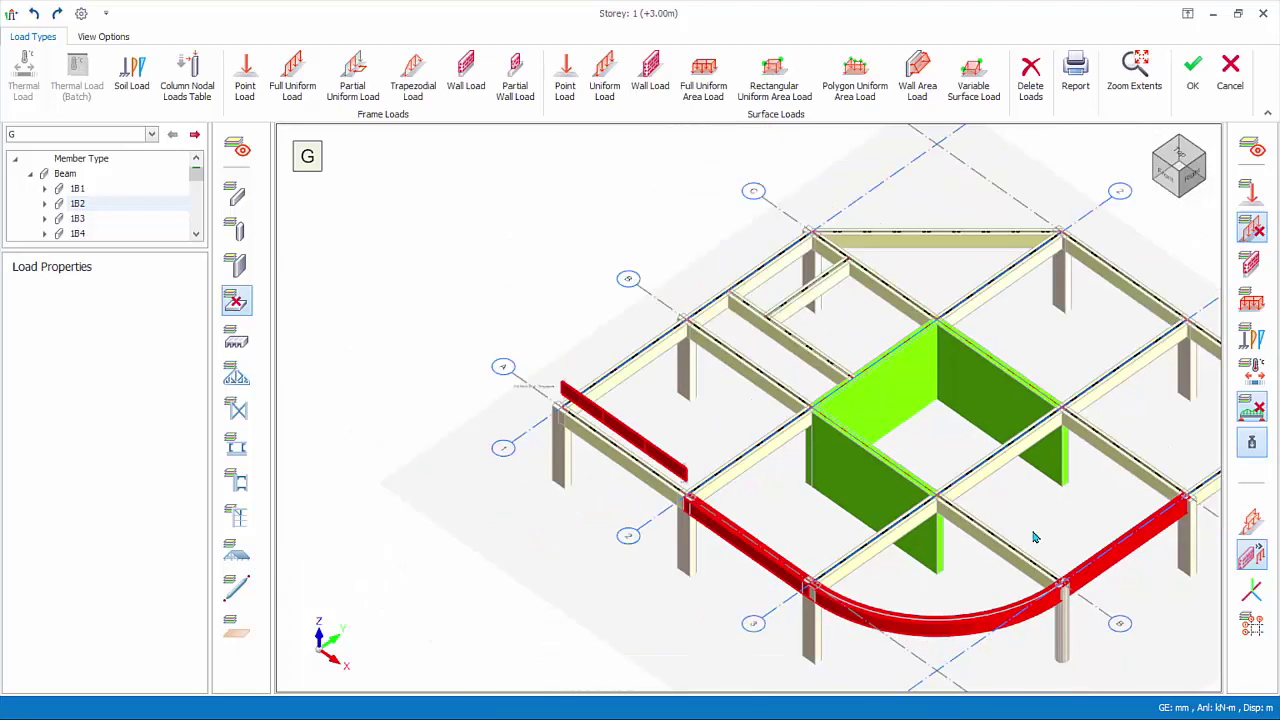
right_click(933, 511)
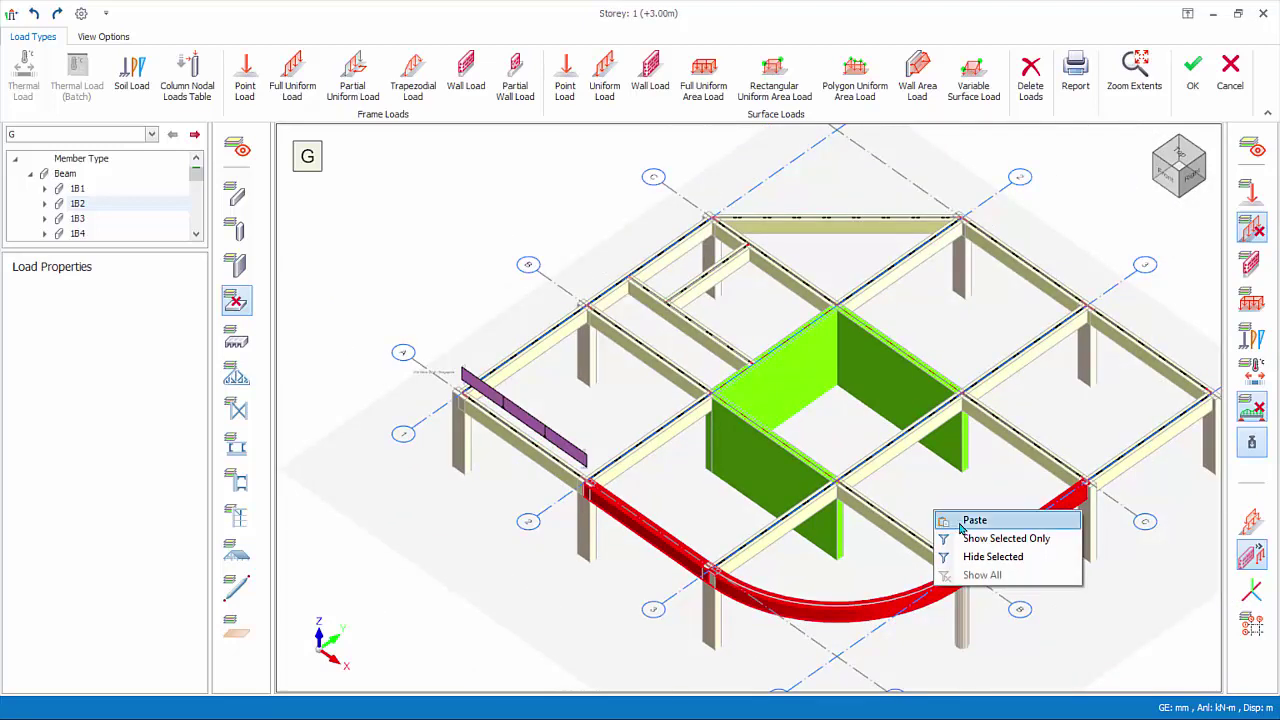
left_click(965, 521)
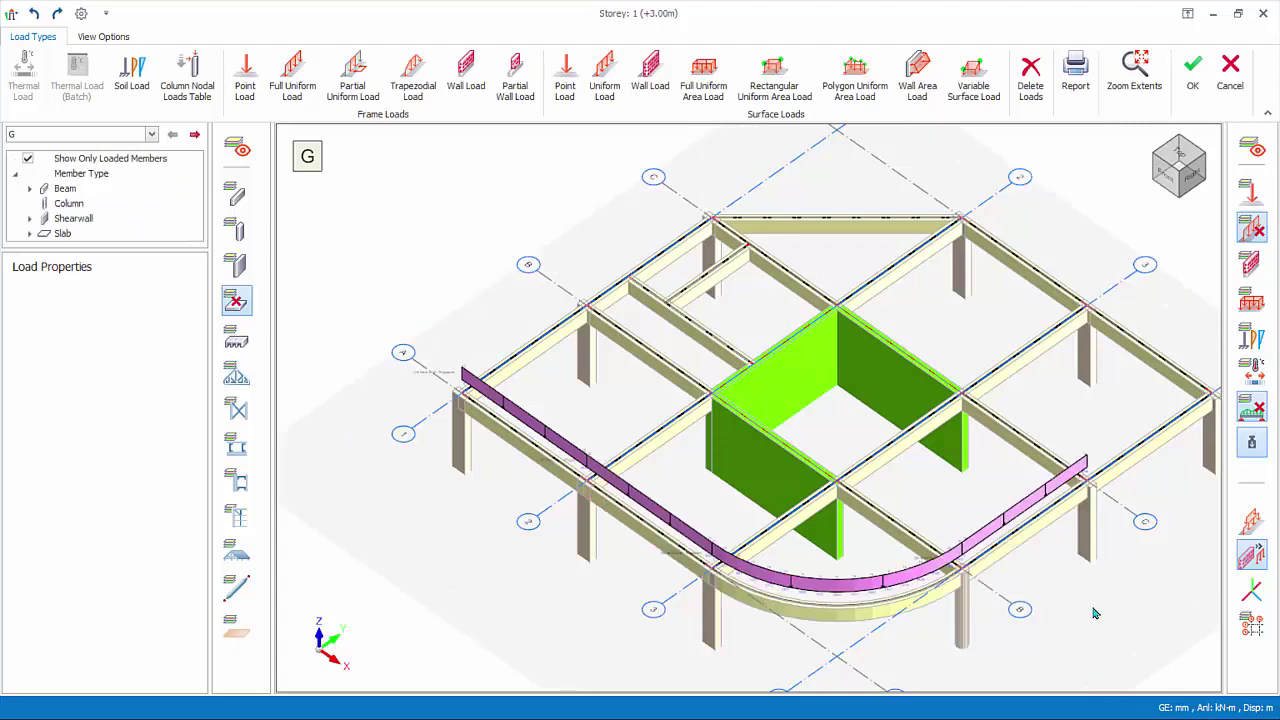
Close the load editor, save, and copy beam 1B1's G '200 Brick Wall - Singapore' wall load
left_click(1193, 75)
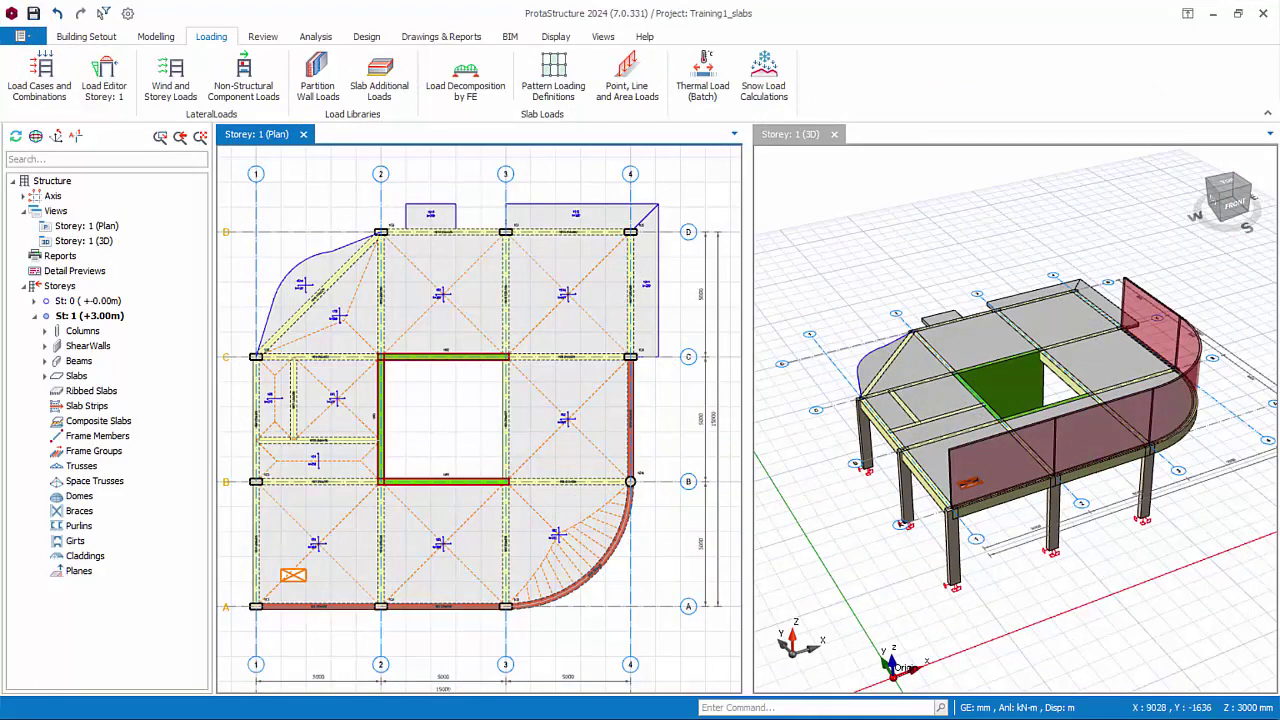
key("ctrl+s")
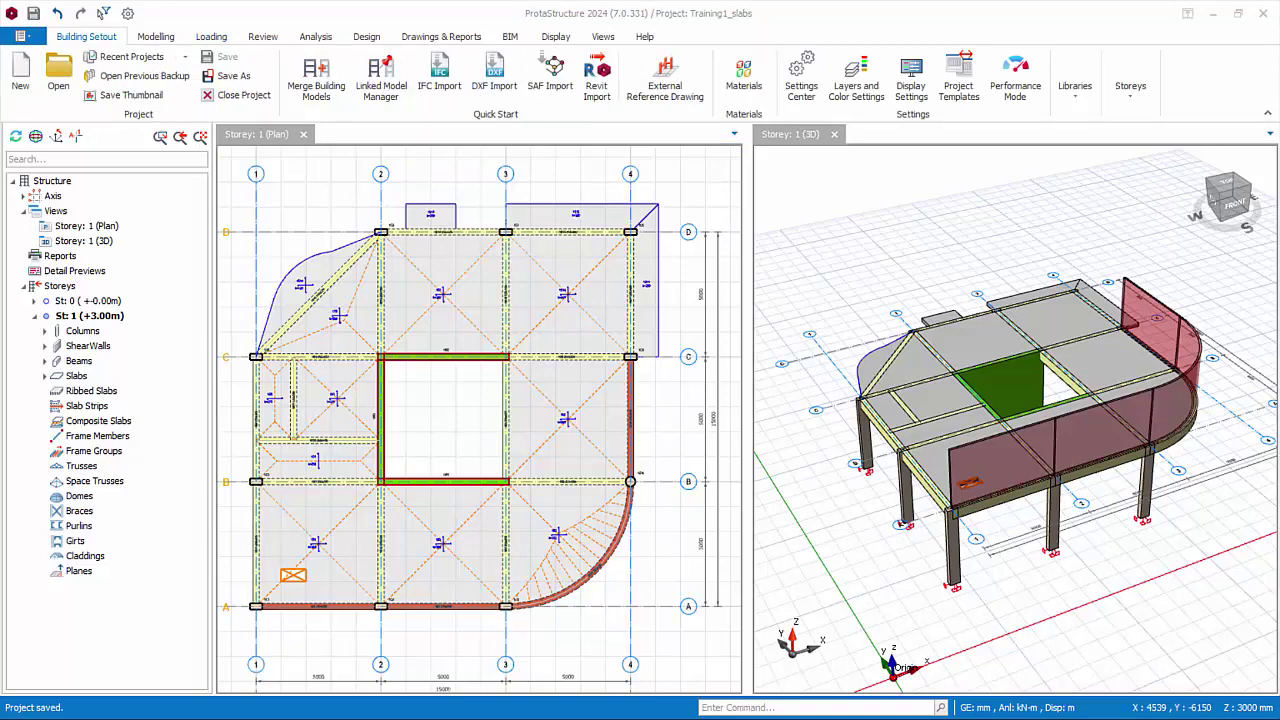
left_click(340, 606)
right_click(356, 606)
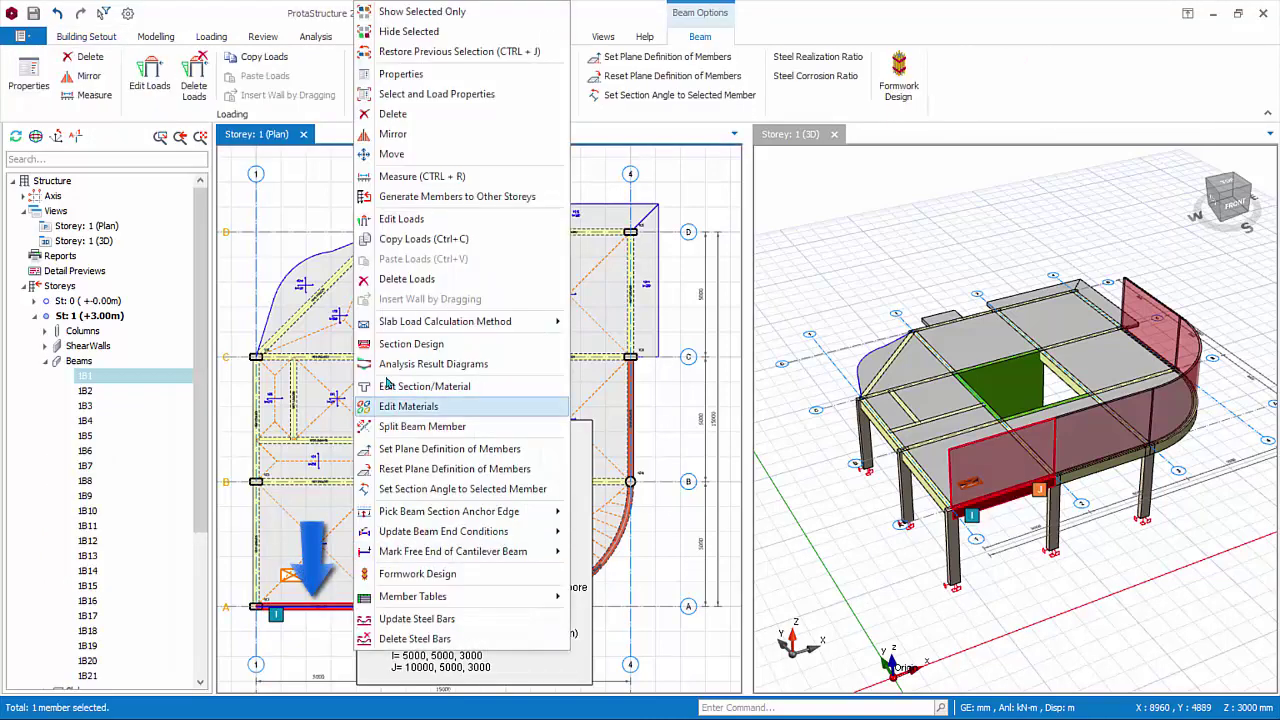
left_click(429, 241)
left_click_drag(617, 218, 713, 217)
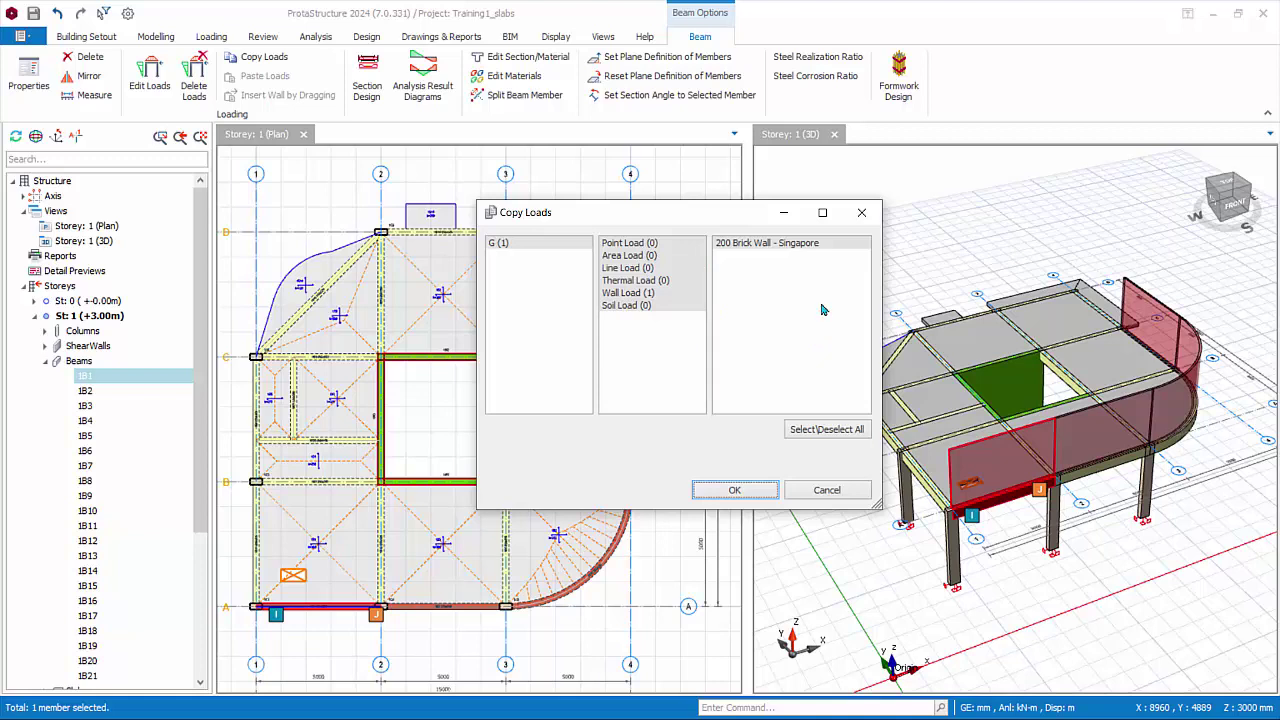
left_click(517, 249)
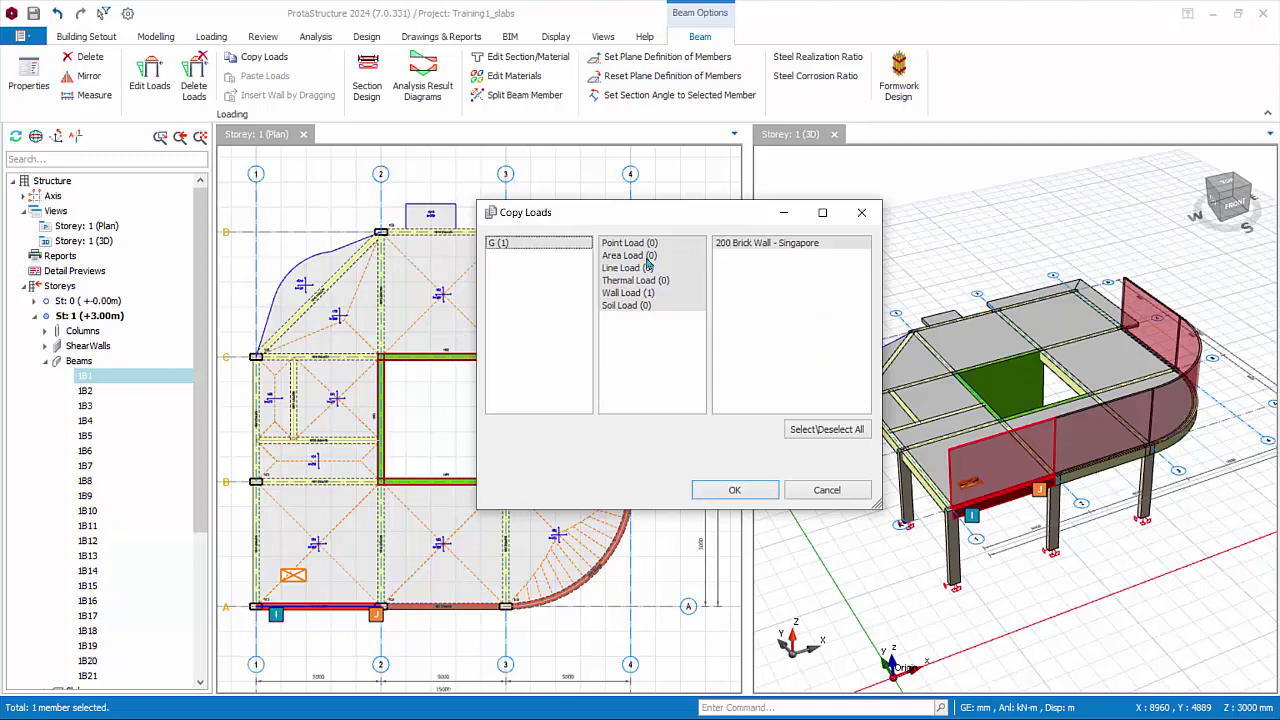
left_click(645, 294)
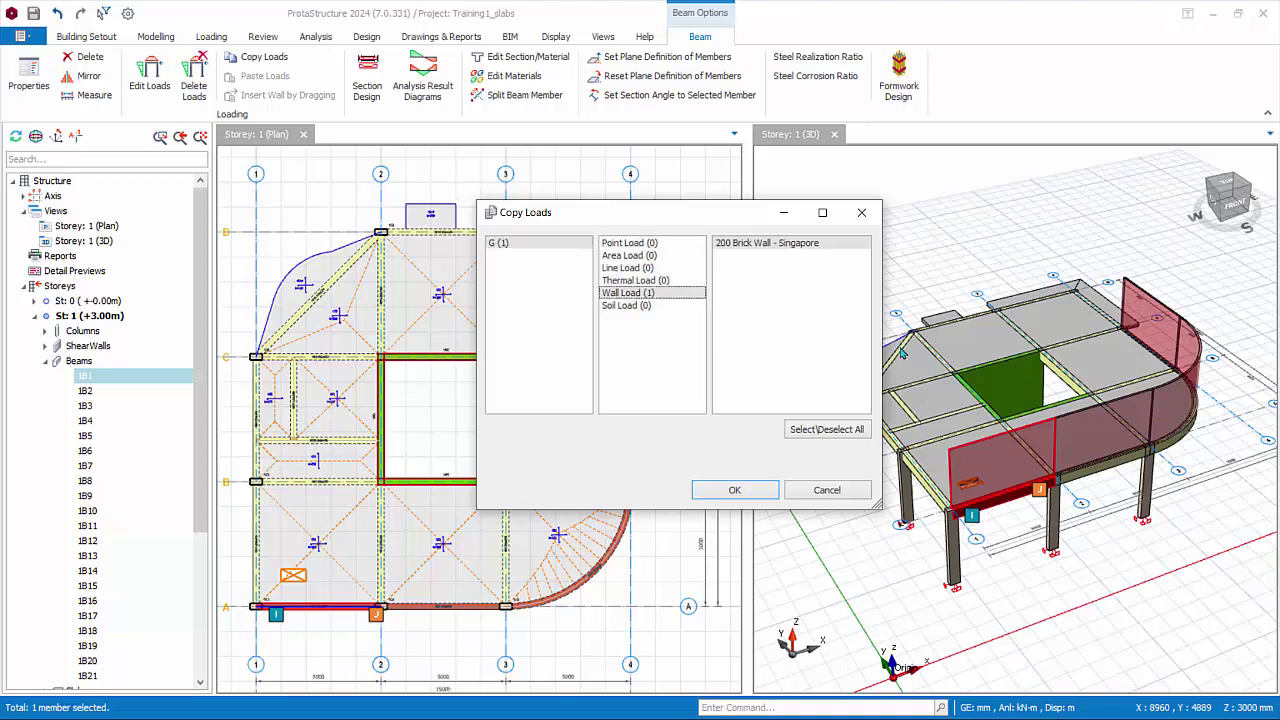
left_click(866, 246)
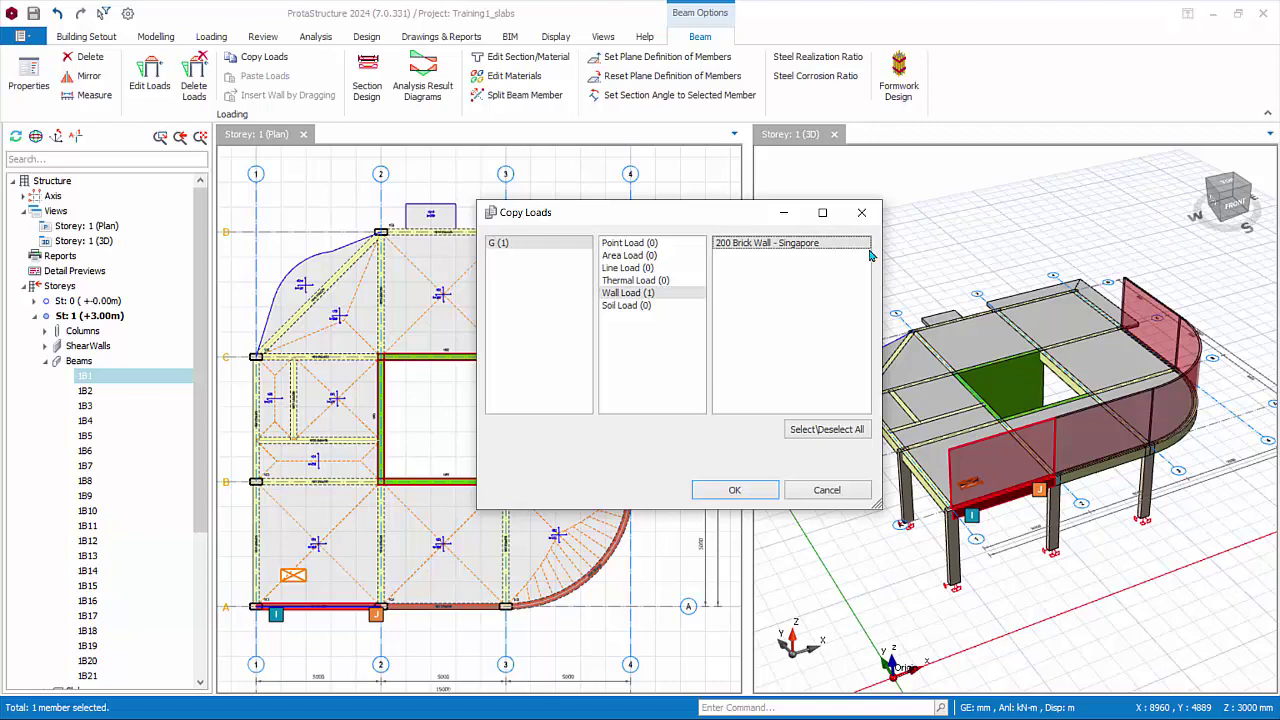
left_click(735, 490)
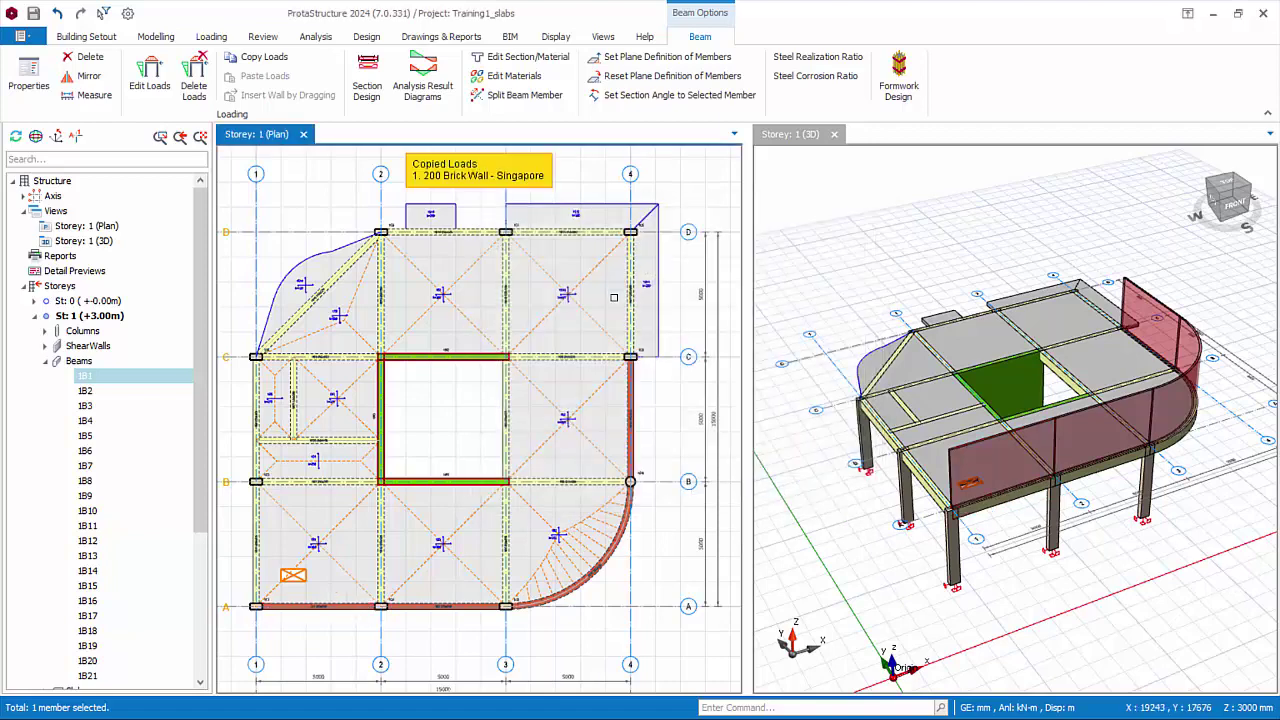
Paste the brick wall load onto the grid 4, grid D, diagonal and two grid 1 beams
left_click(560, 232)
left_click(463, 232)
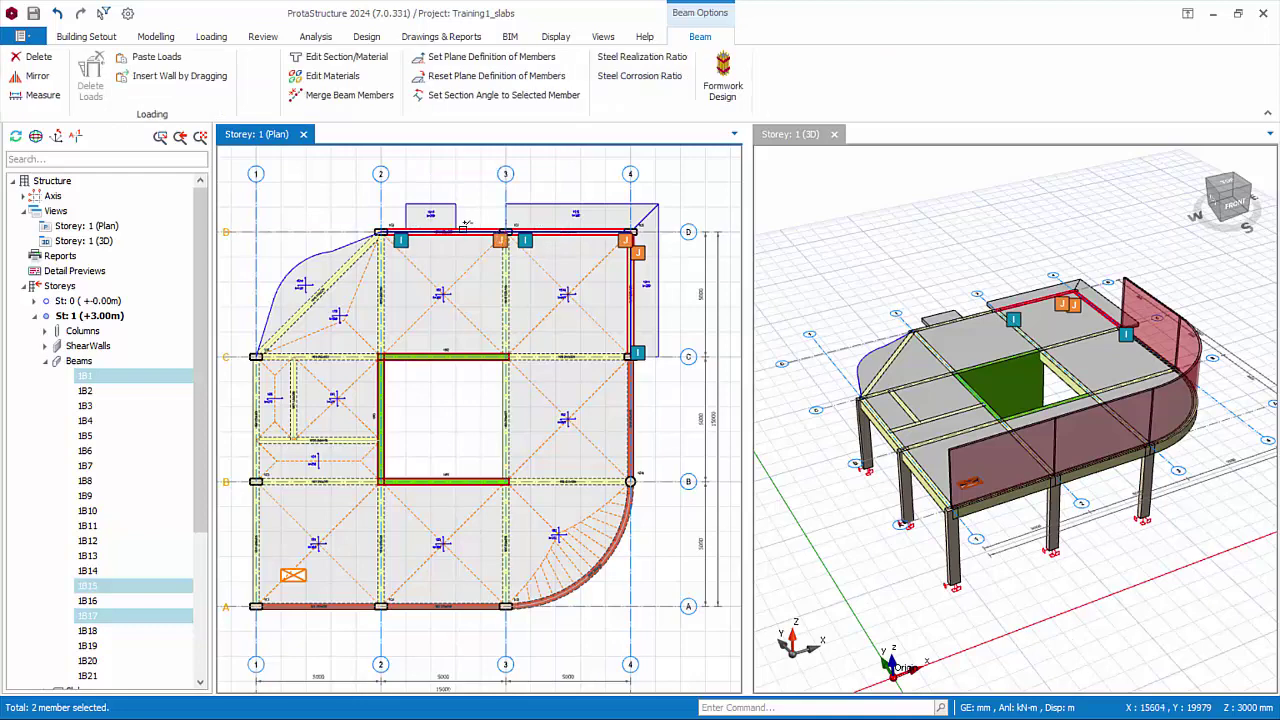
left_click(295, 304)
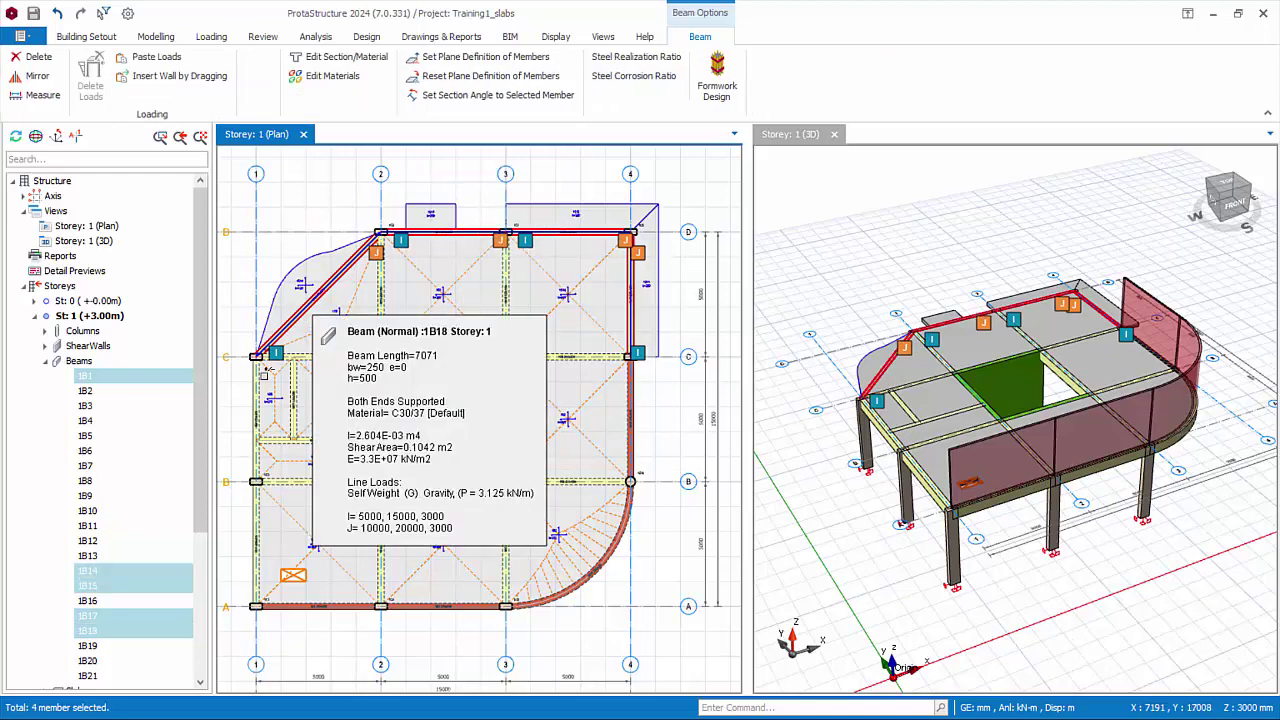
left_click(257, 420)
left_click(258, 508)
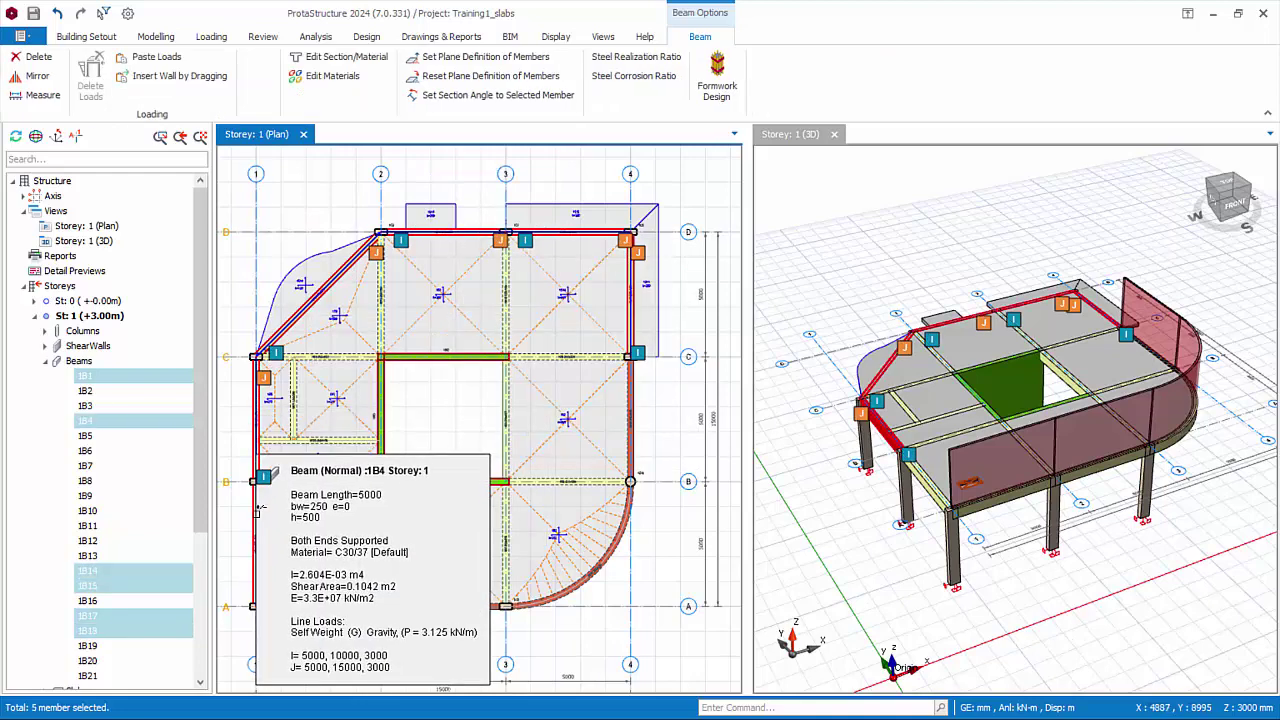
right_click(443, 400)
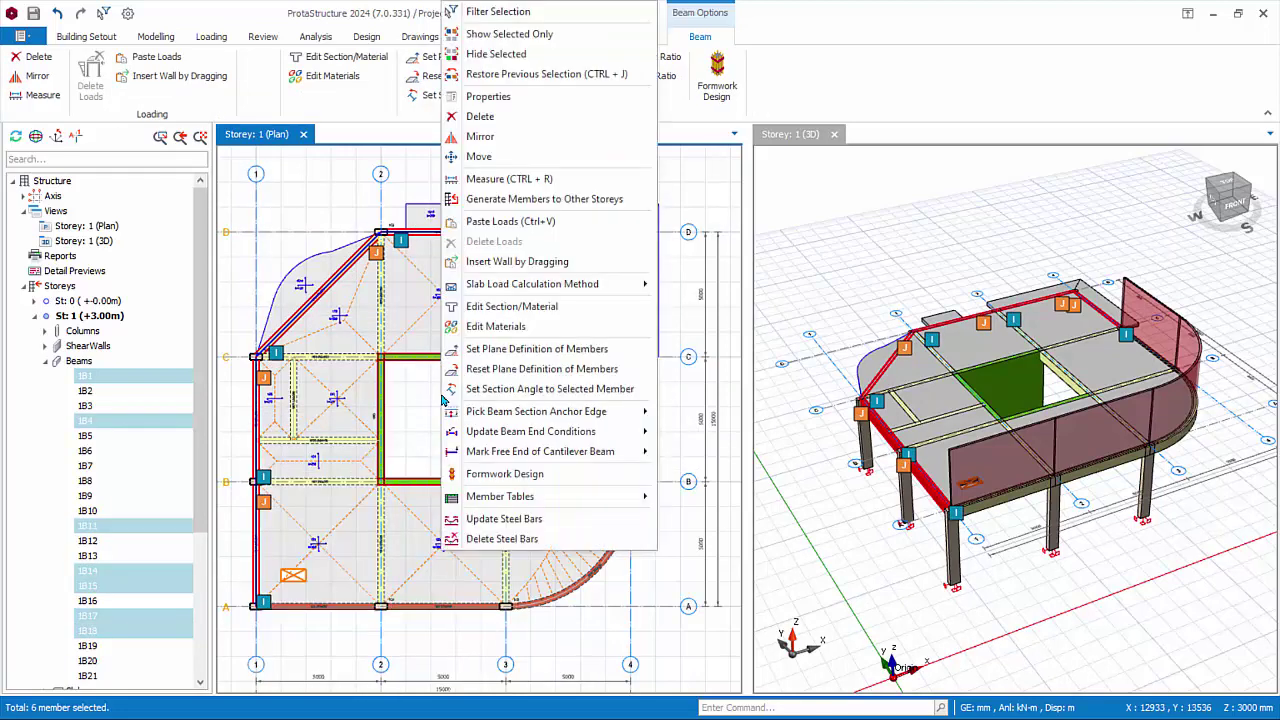
left_click(527, 222)
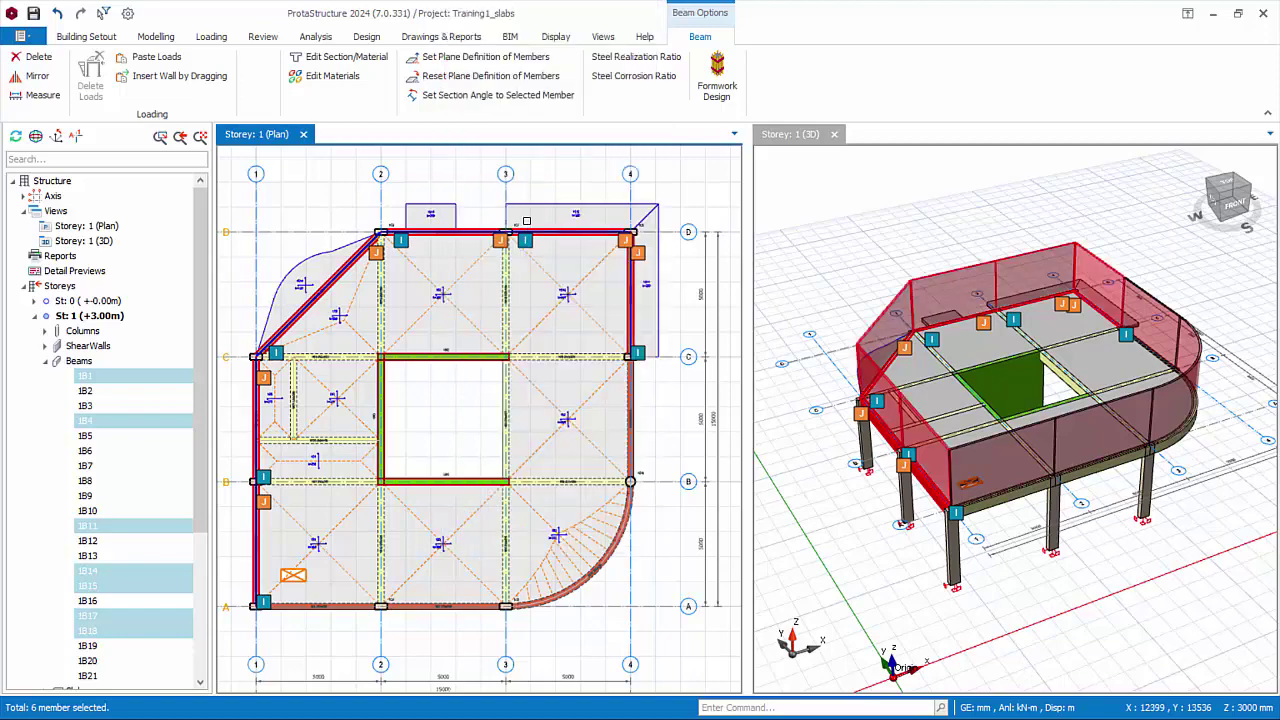